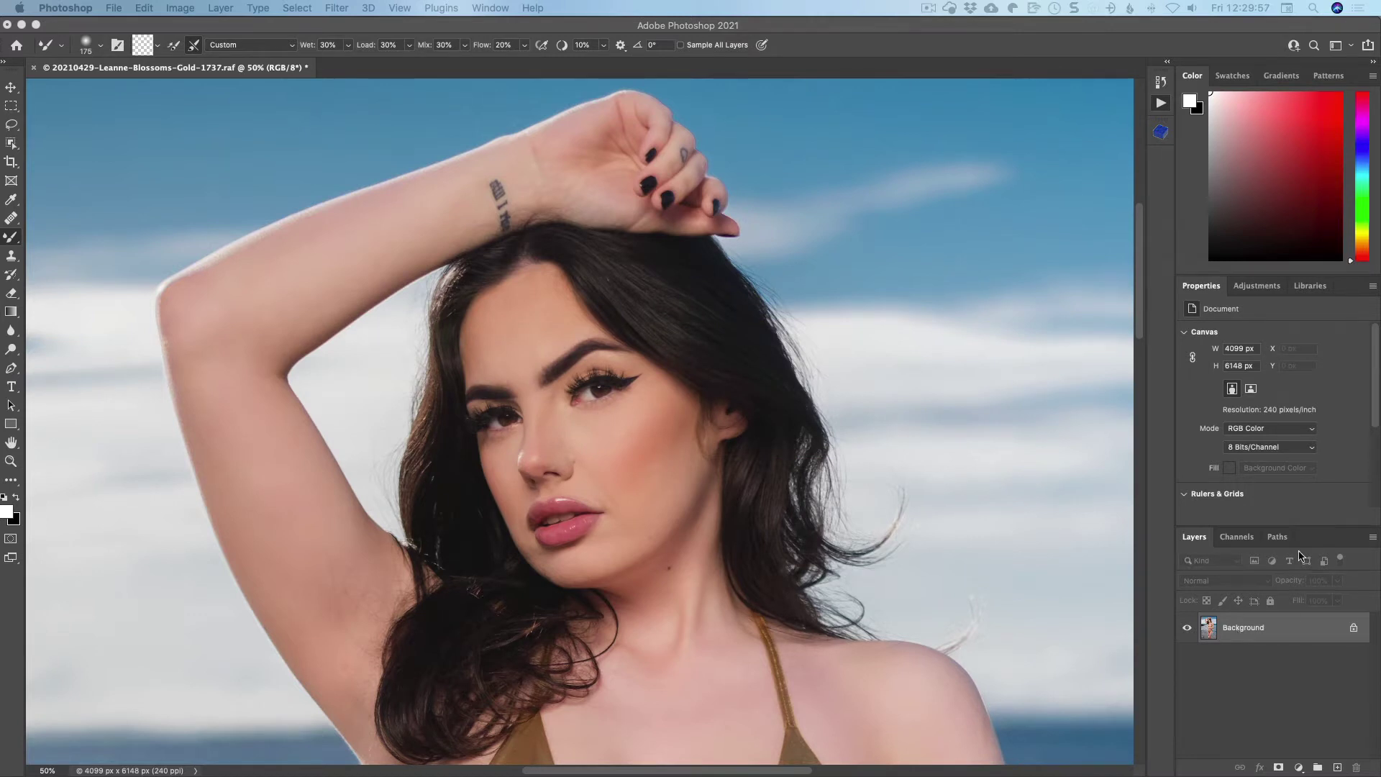
Step: Copy the Background layer to a new layer named Blur
left_click(296, 8)
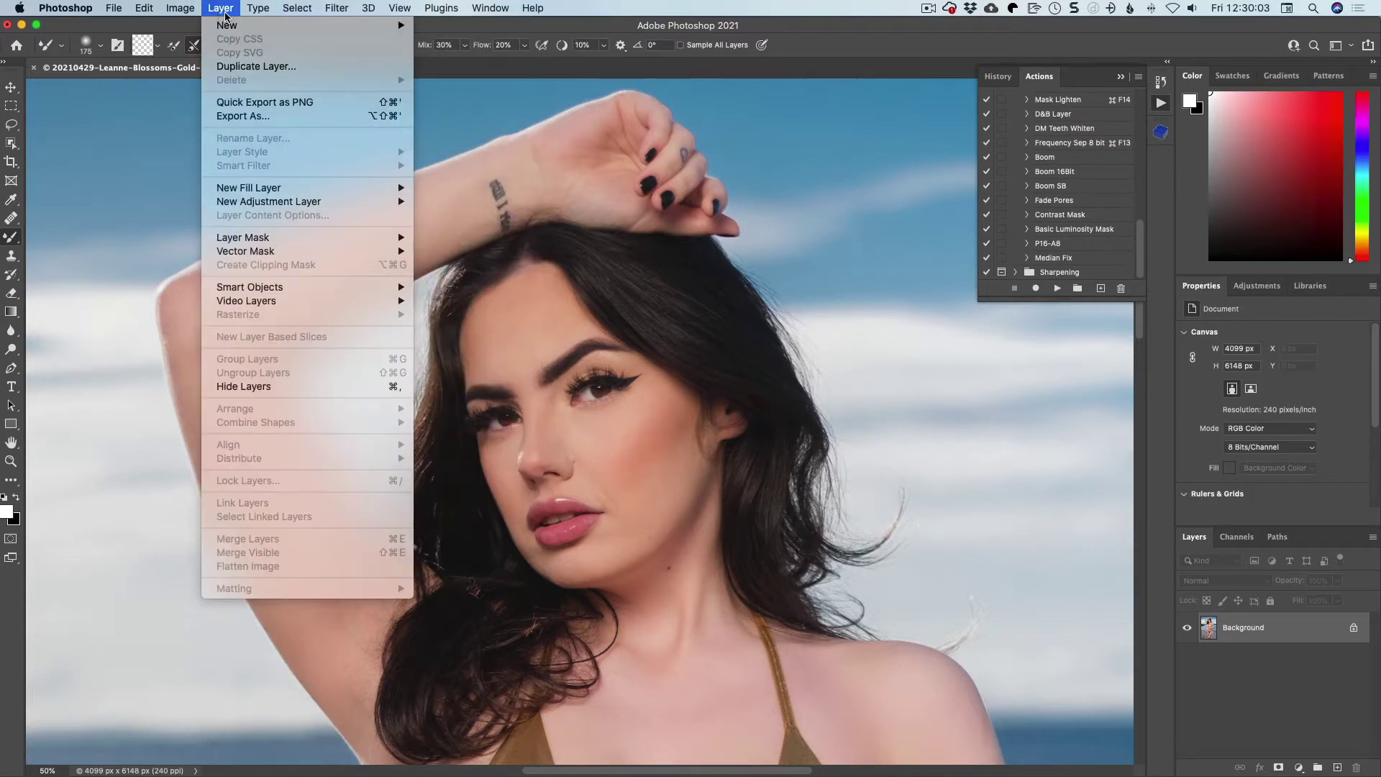
mouse_move(327, 24)
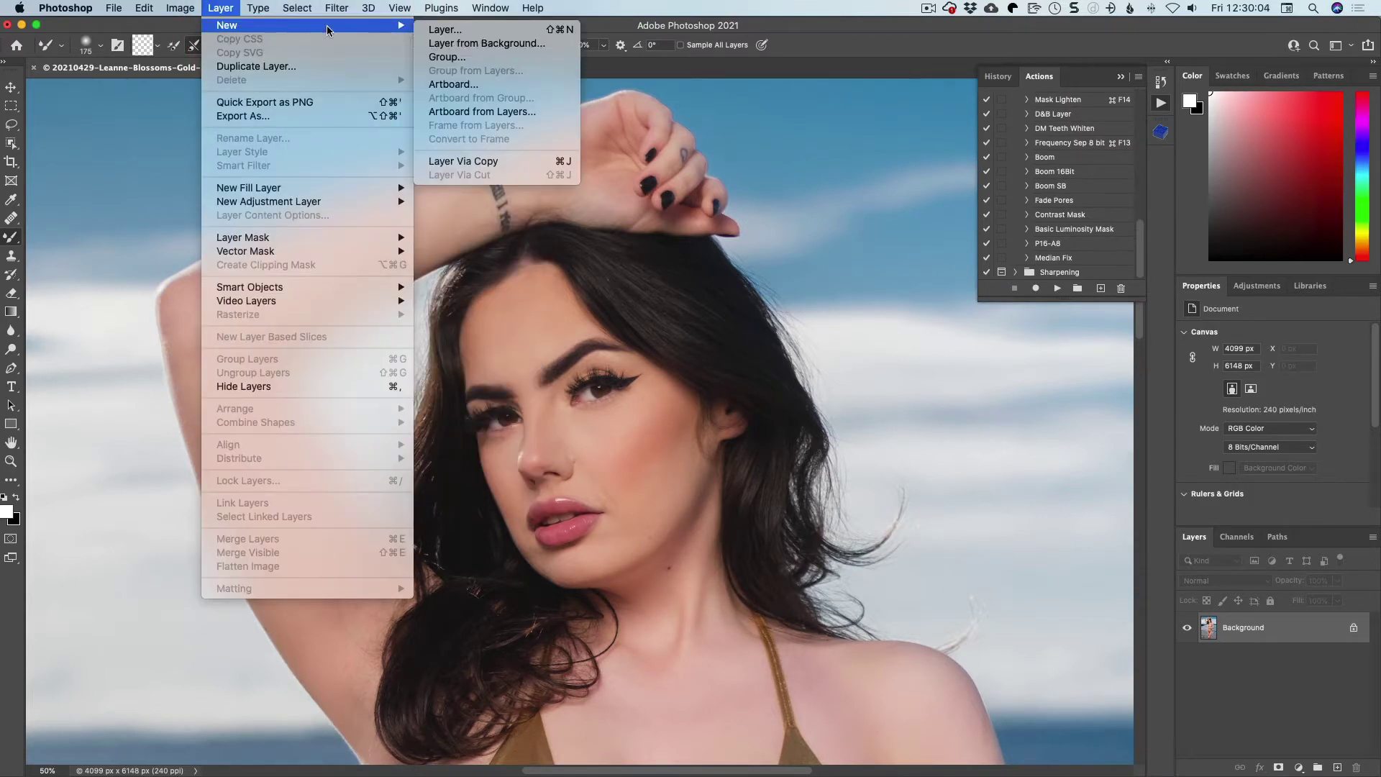
left_click(503, 161, "alt")
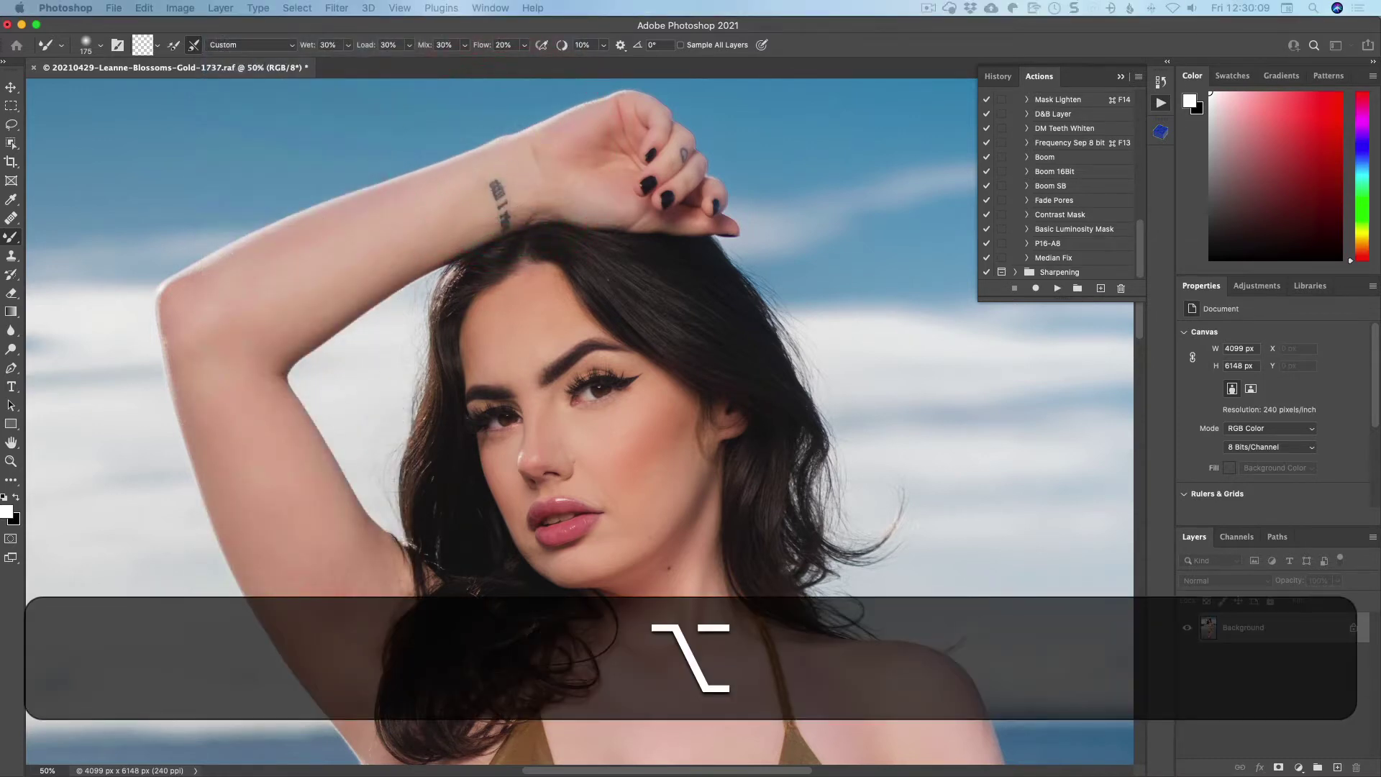
left_click_drag(500, 340, 728, 299)
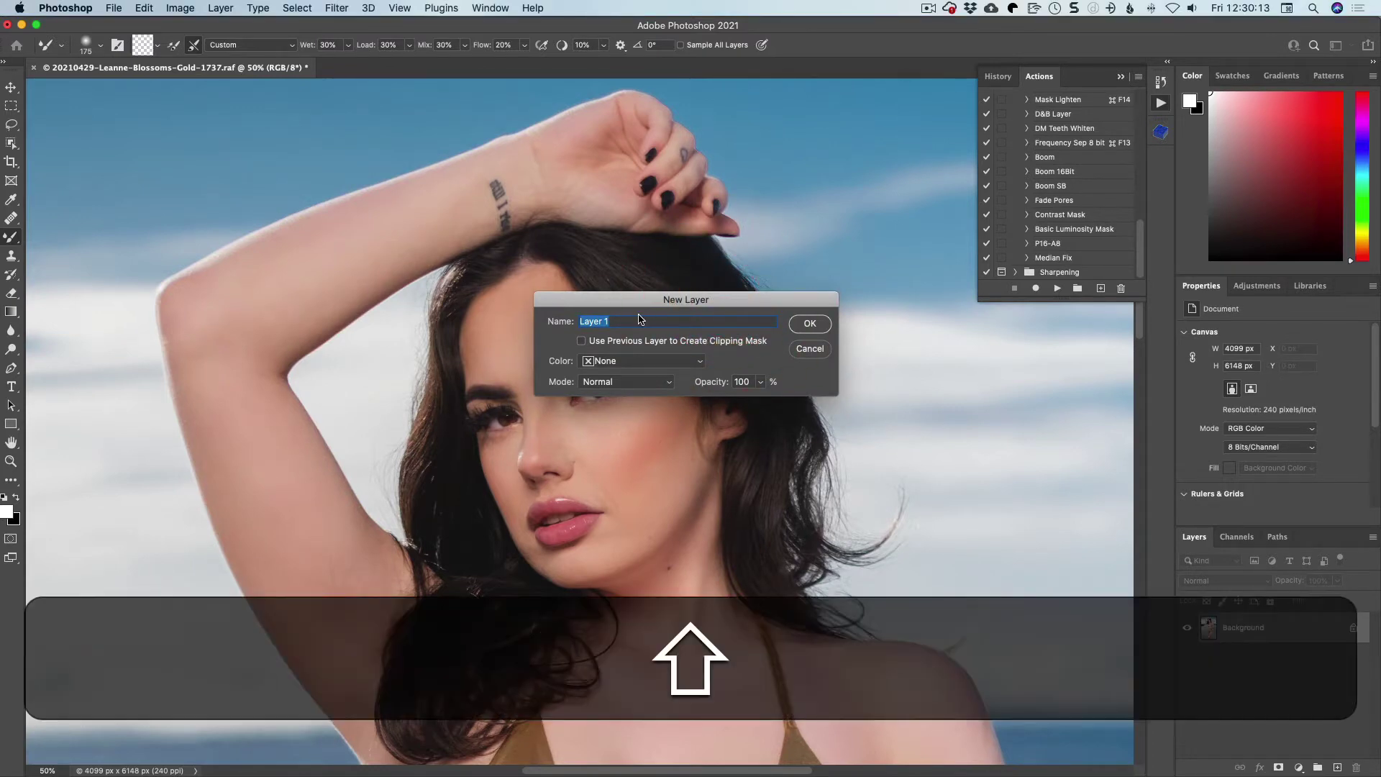
type("Blur")
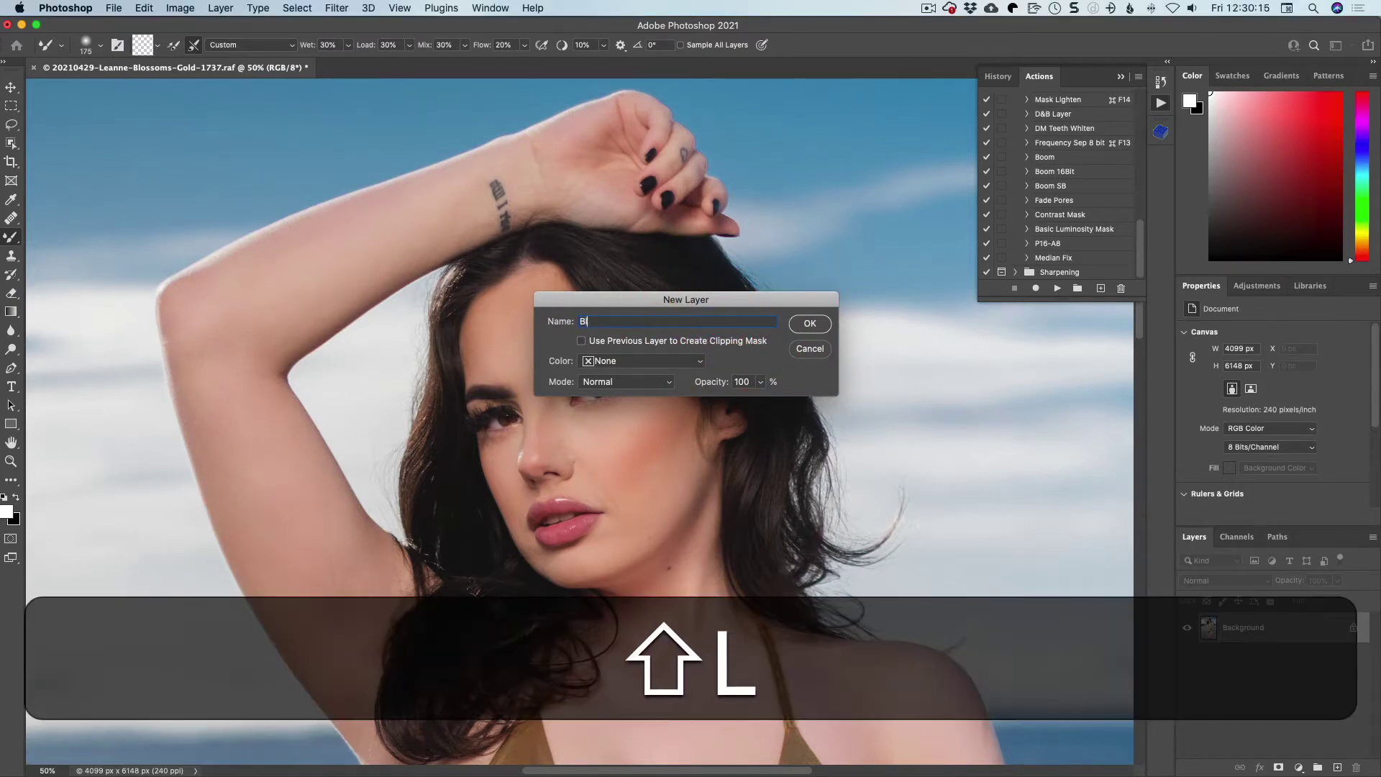
left_click(807, 326)
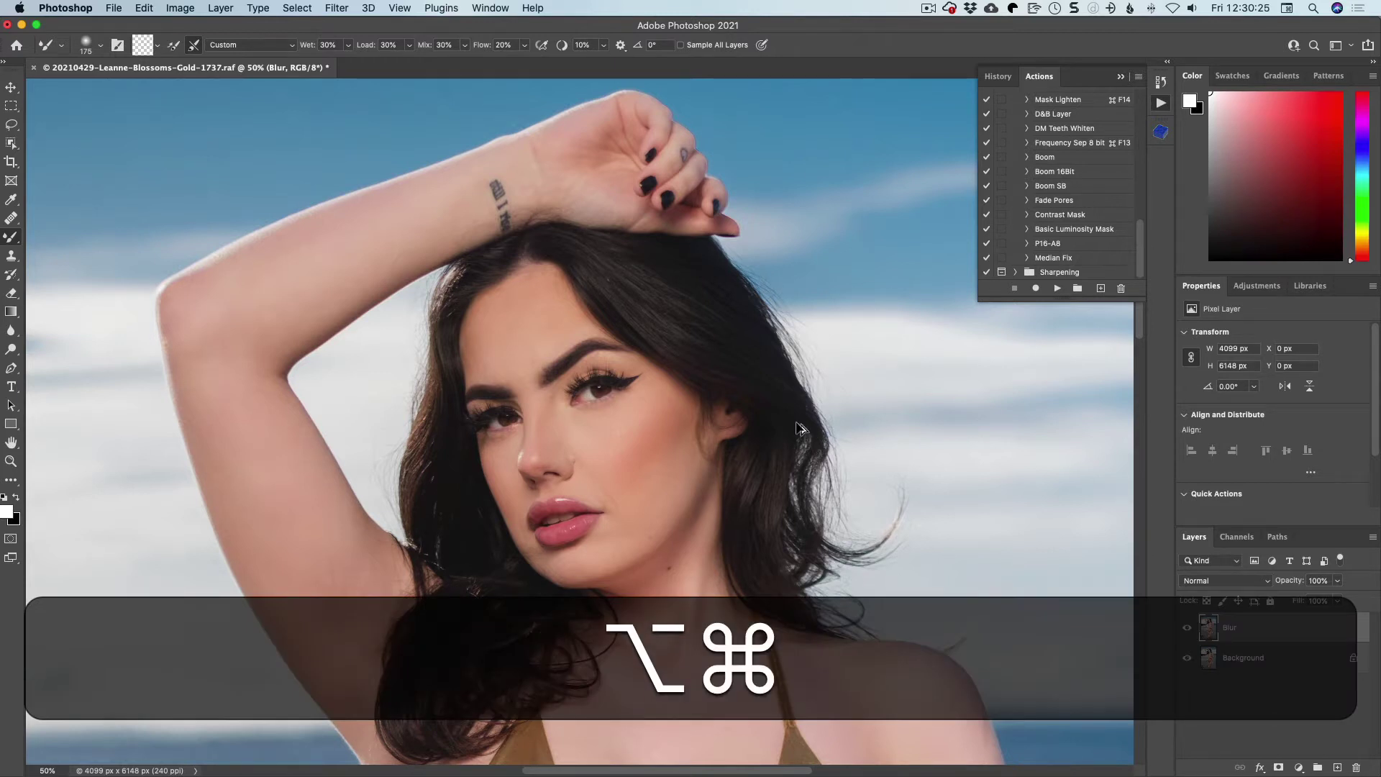
Step: Duplicate the Blur layer to a new layer named Texture
key("alt+super+j")
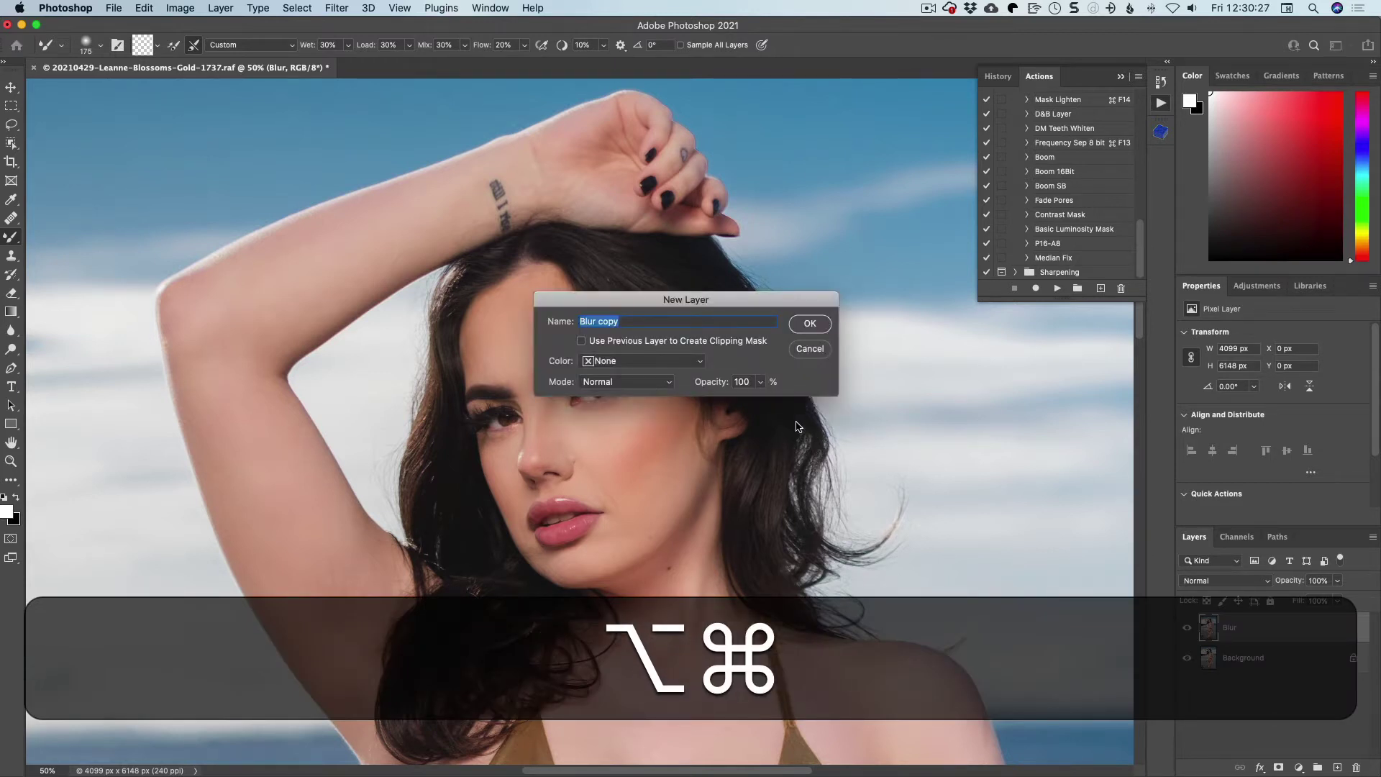
type("Texture")
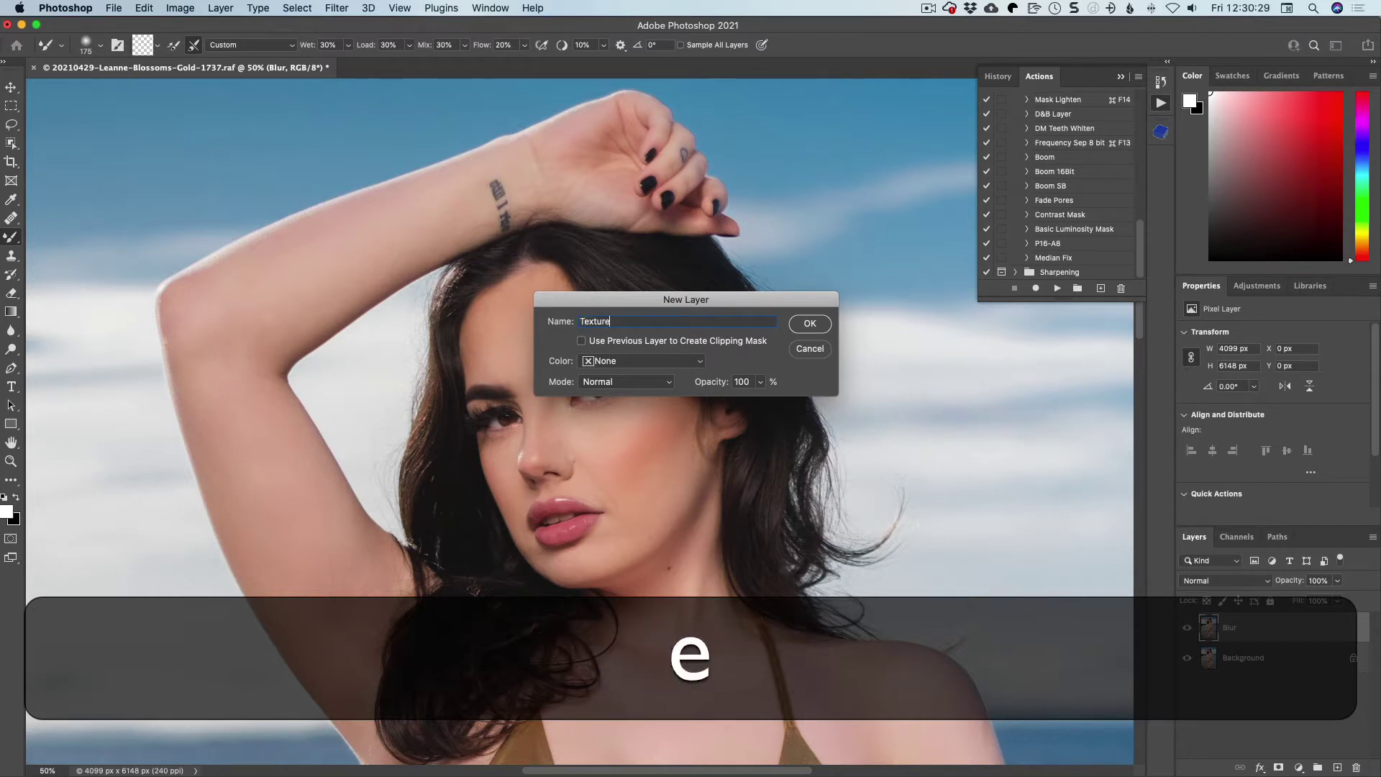
key("Return")
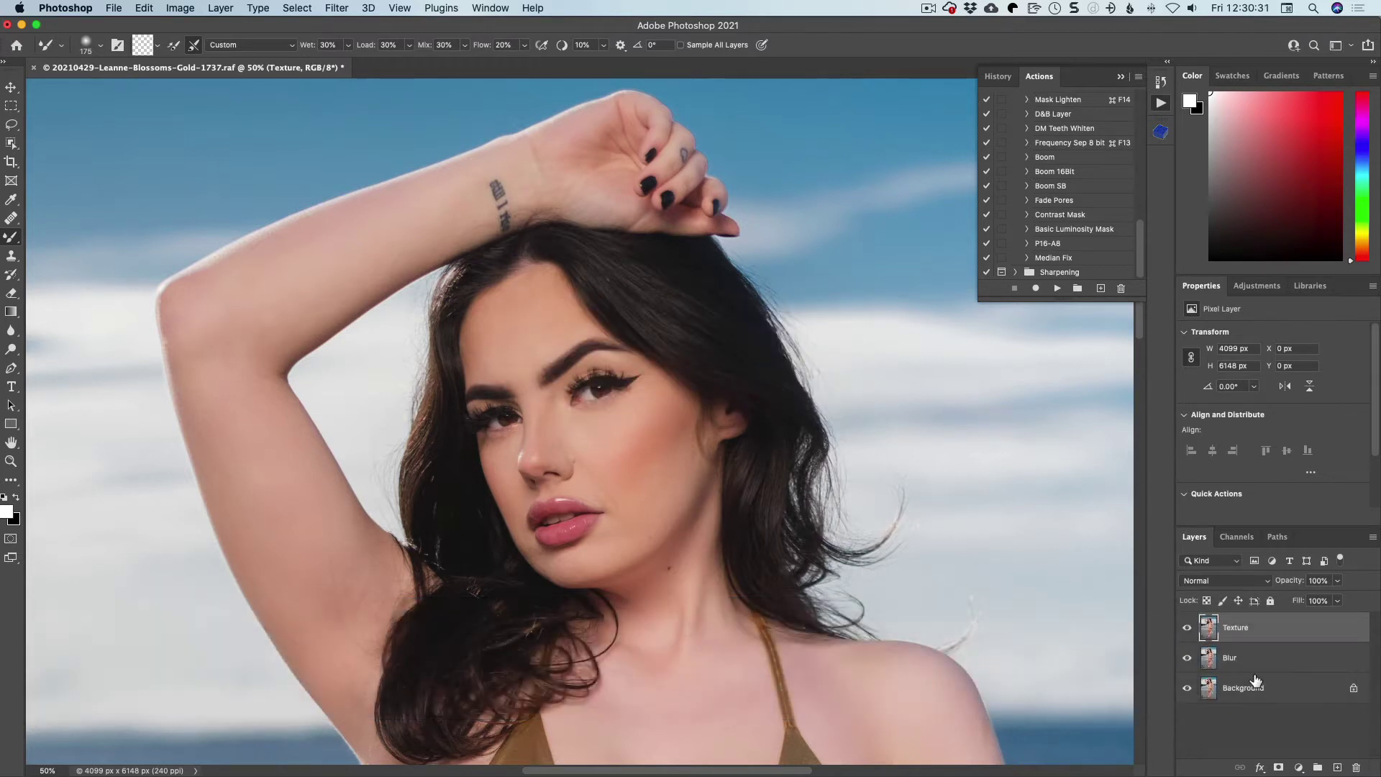
Step: Hide the Texture layer, then collapse the Texture and Blur copies back into a single Background layer
left_click(1246, 658)
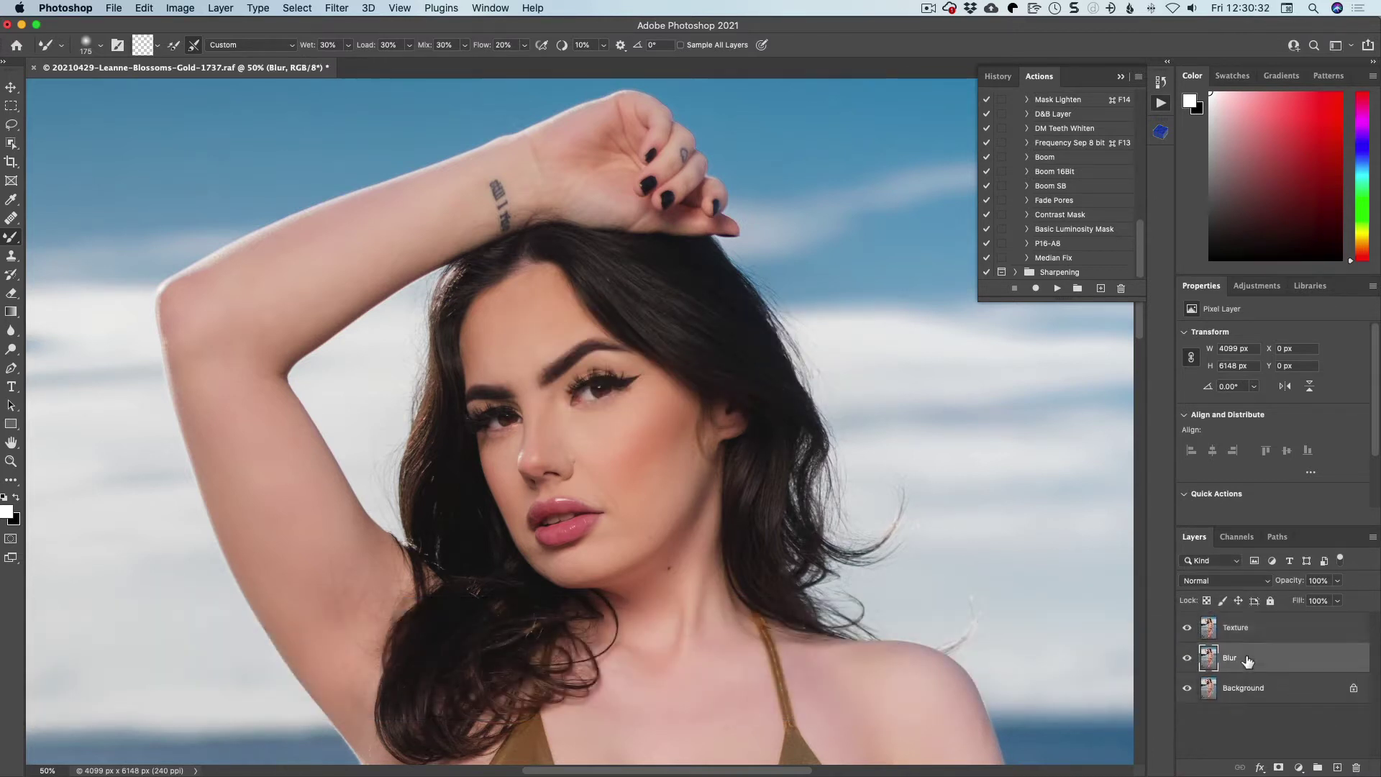
left_click(1186, 627)
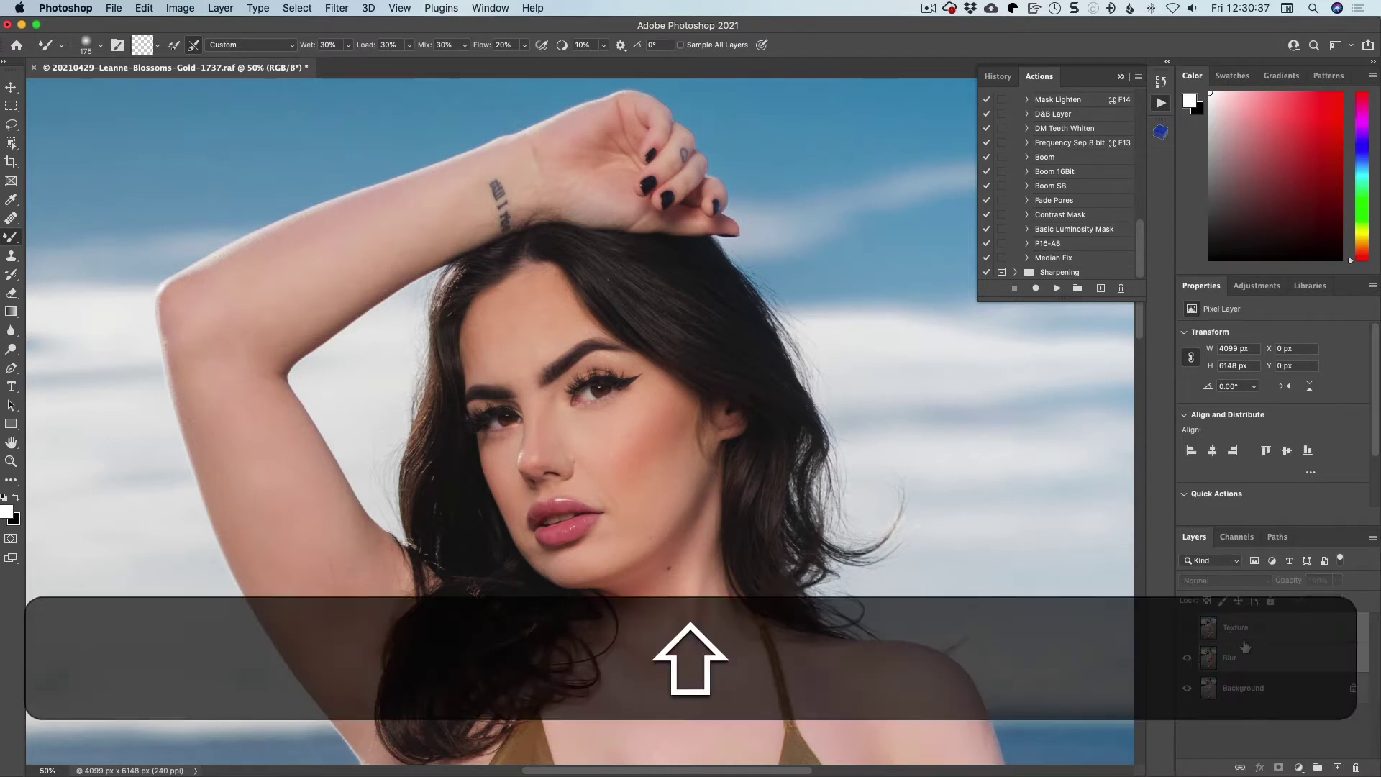
left_click(1283, 689, "shift")
key("super+e")
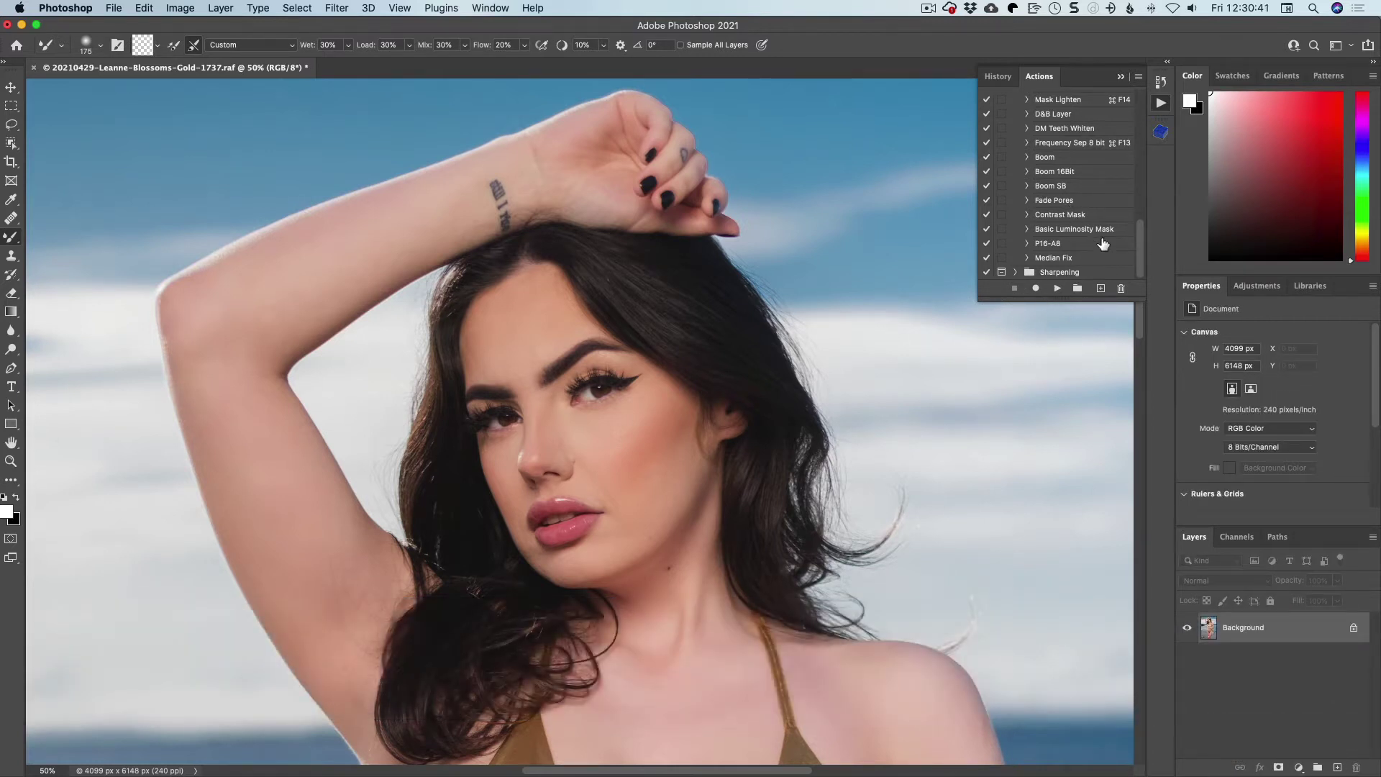
Step: Create an action named FS8 D&S in the retouch action set with the color Violet and start recording it
left_click_drag(1142, 248, 1146, 88)
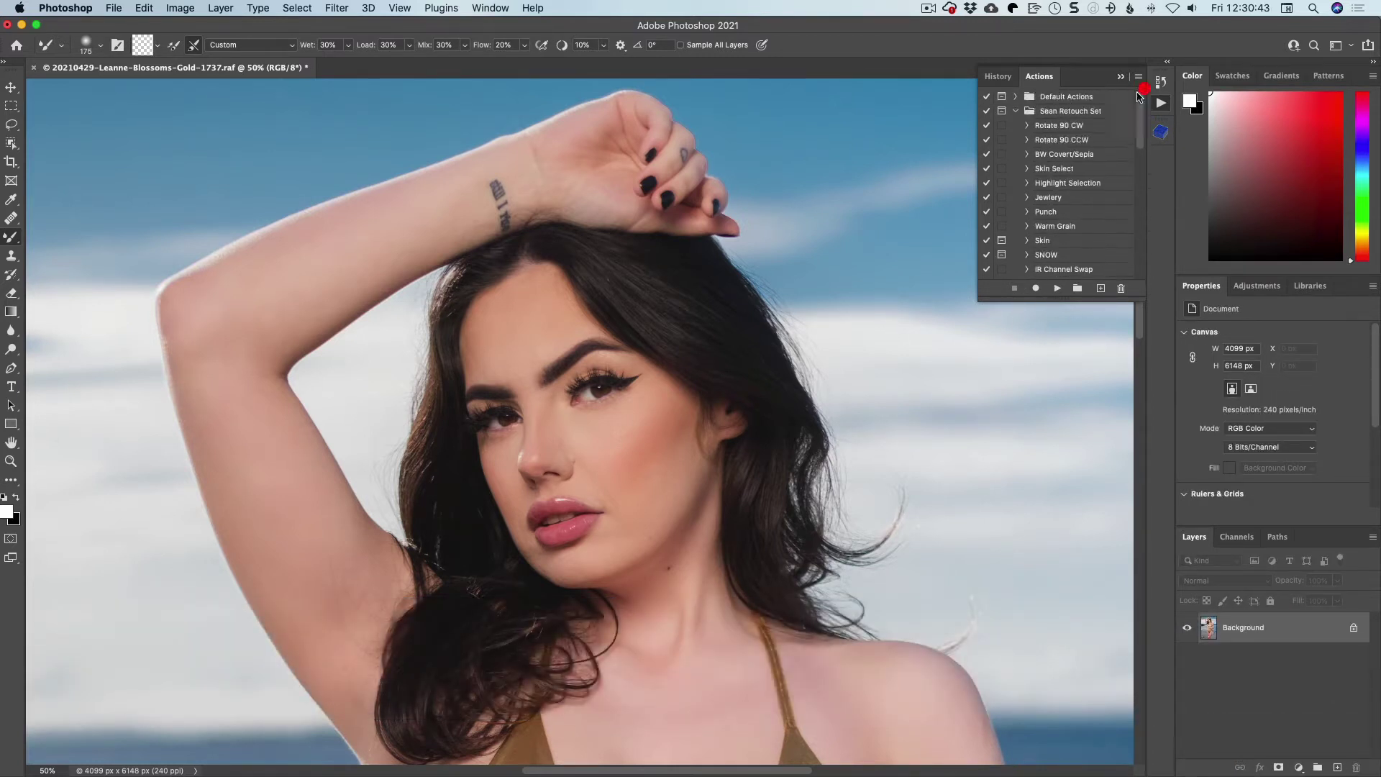
left_click(1075, 112)
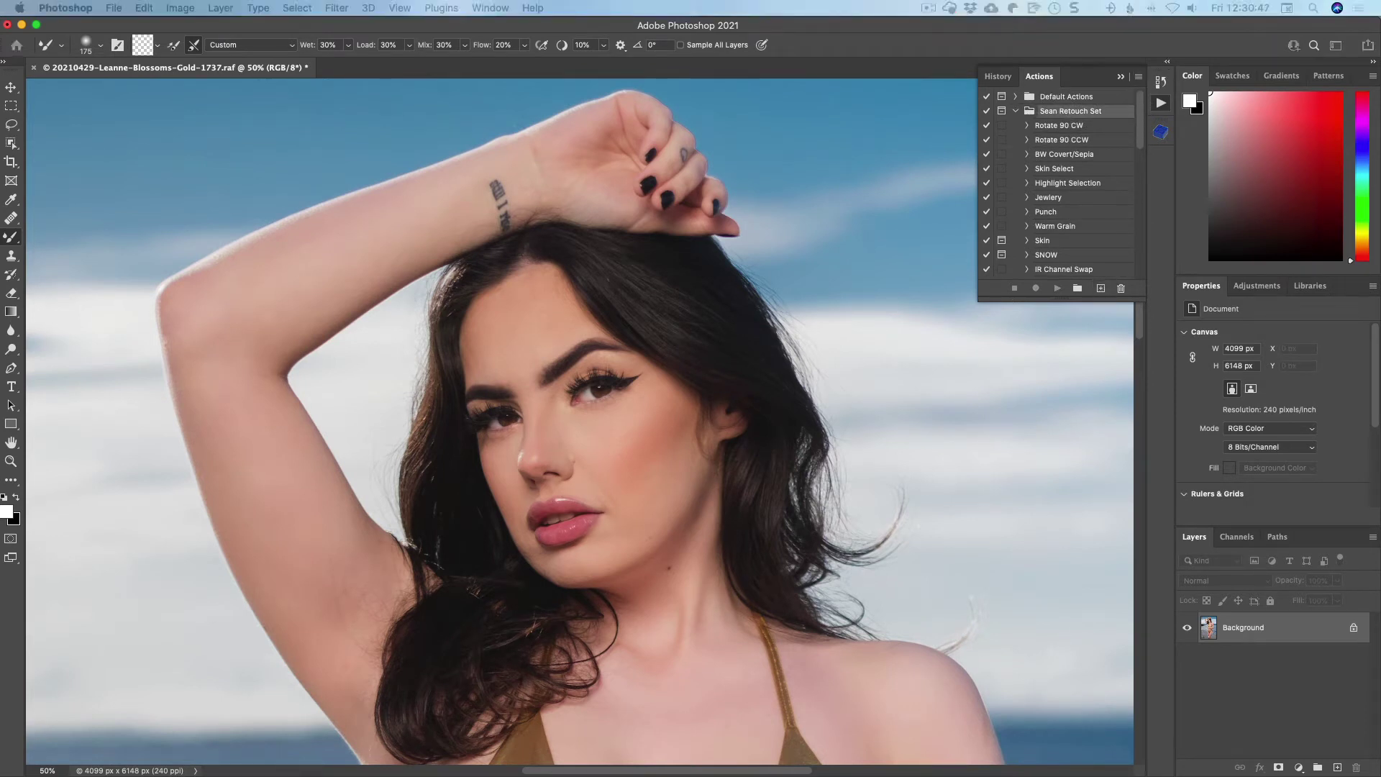
left_click(1100, 288)
left_click_drag(501, 236, 627, 275)
type("F")
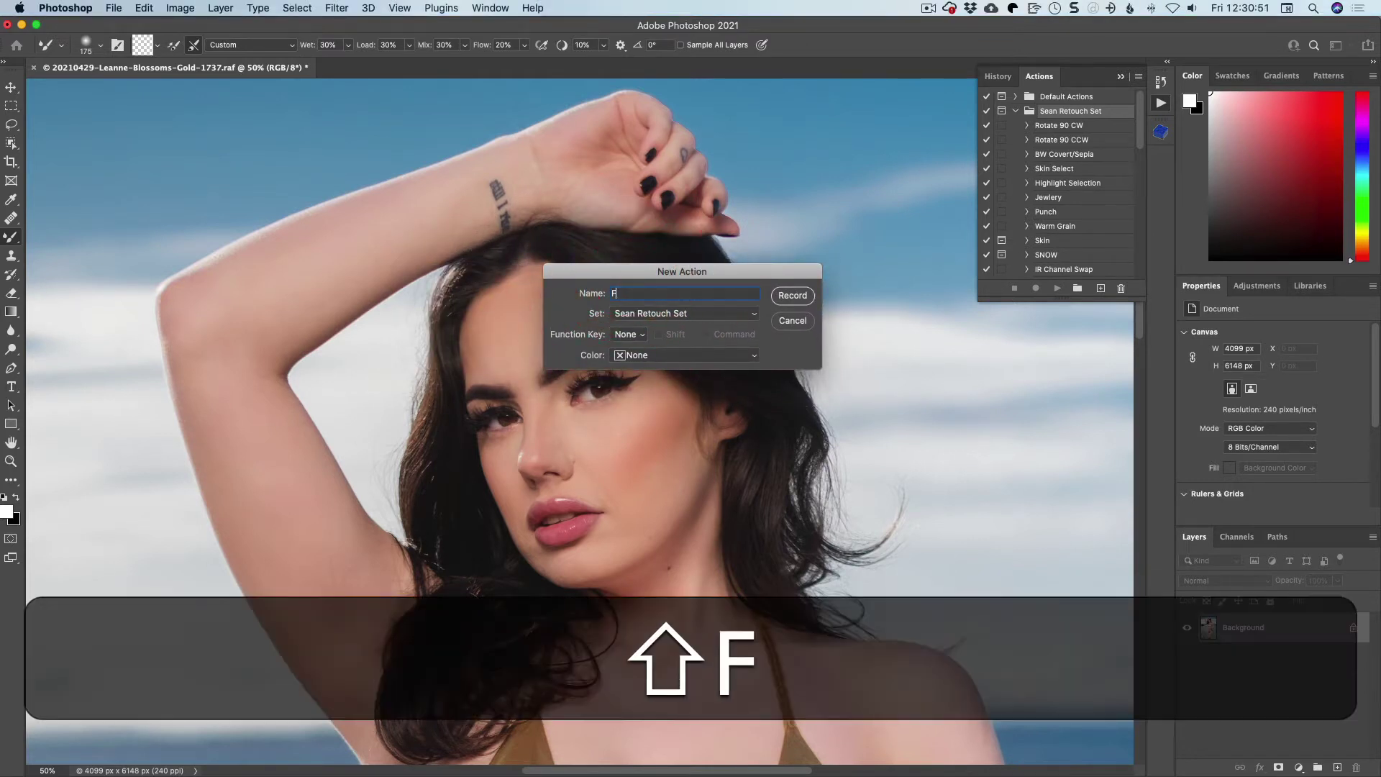
type("S8 ")
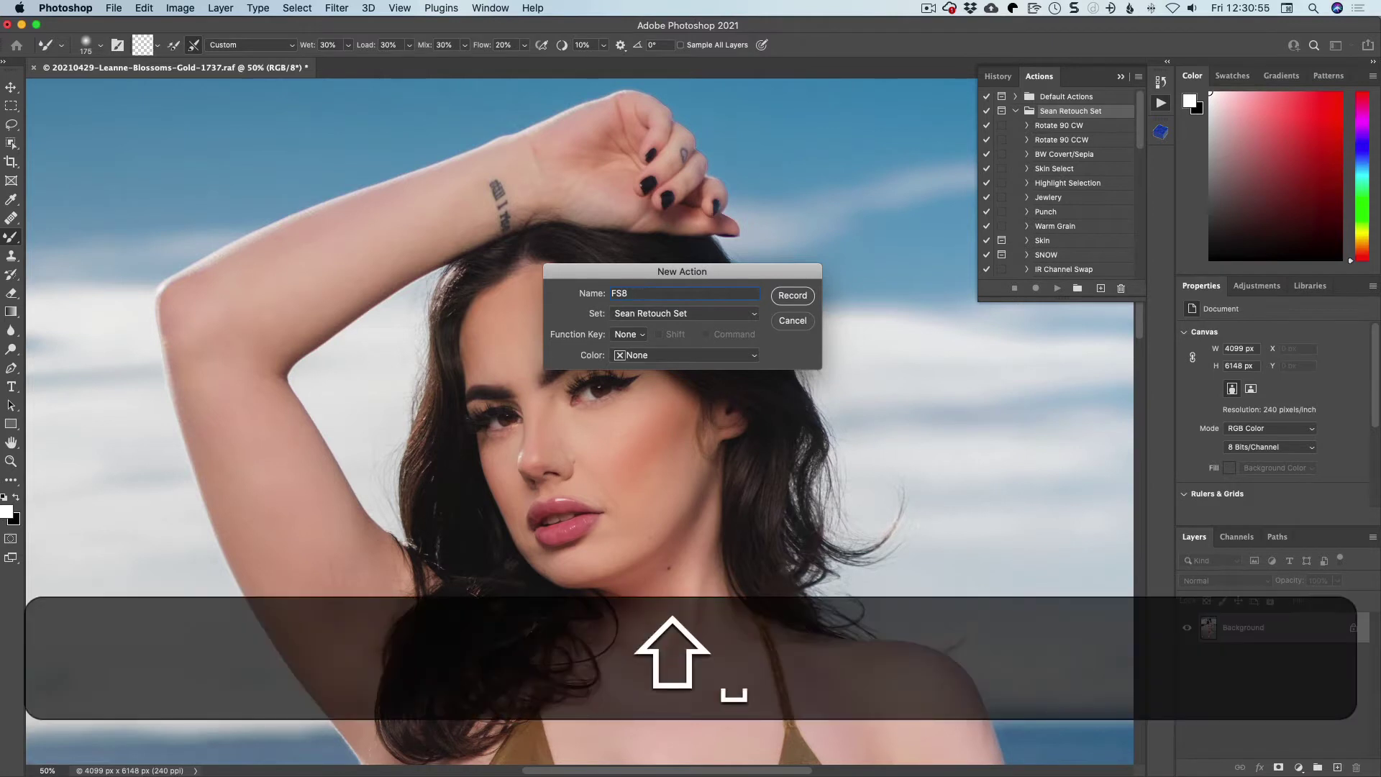
type("D&S")
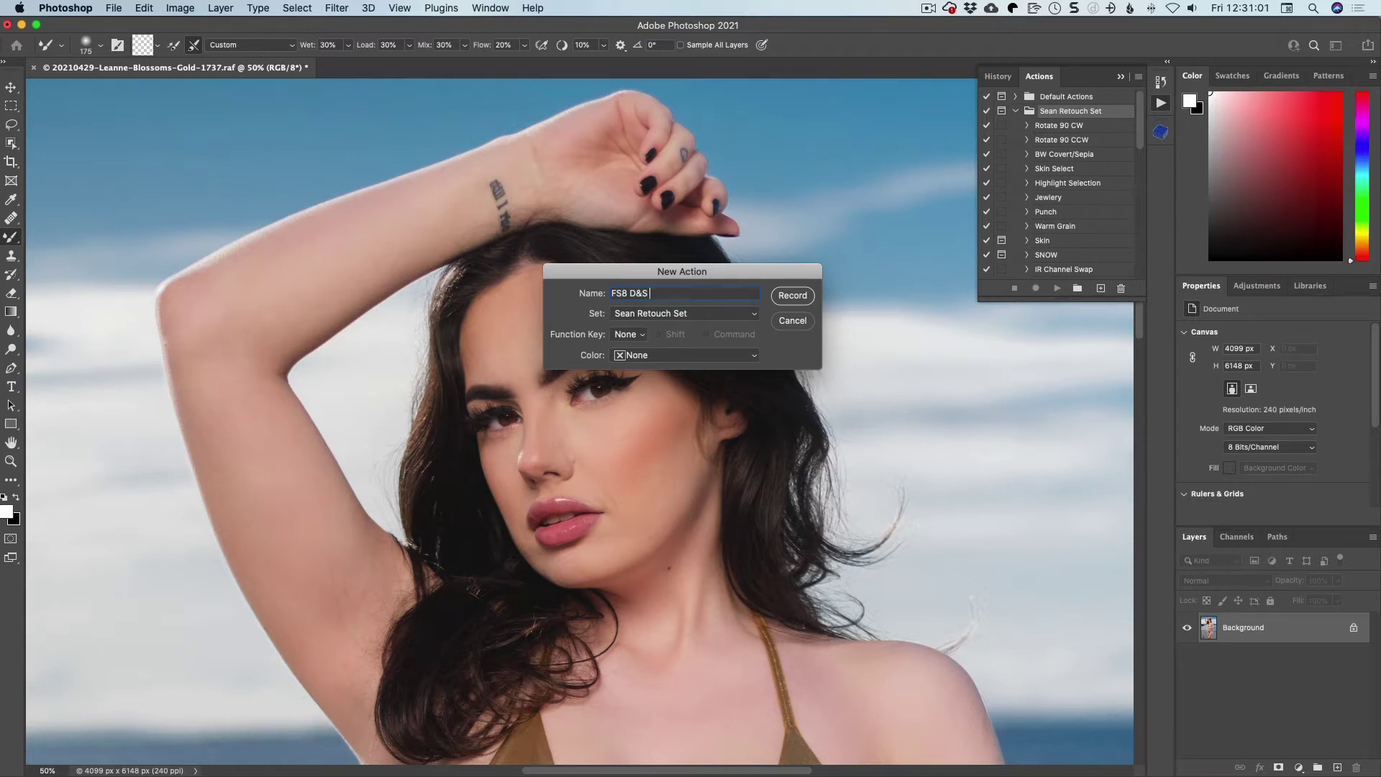
left_click(654, 363)
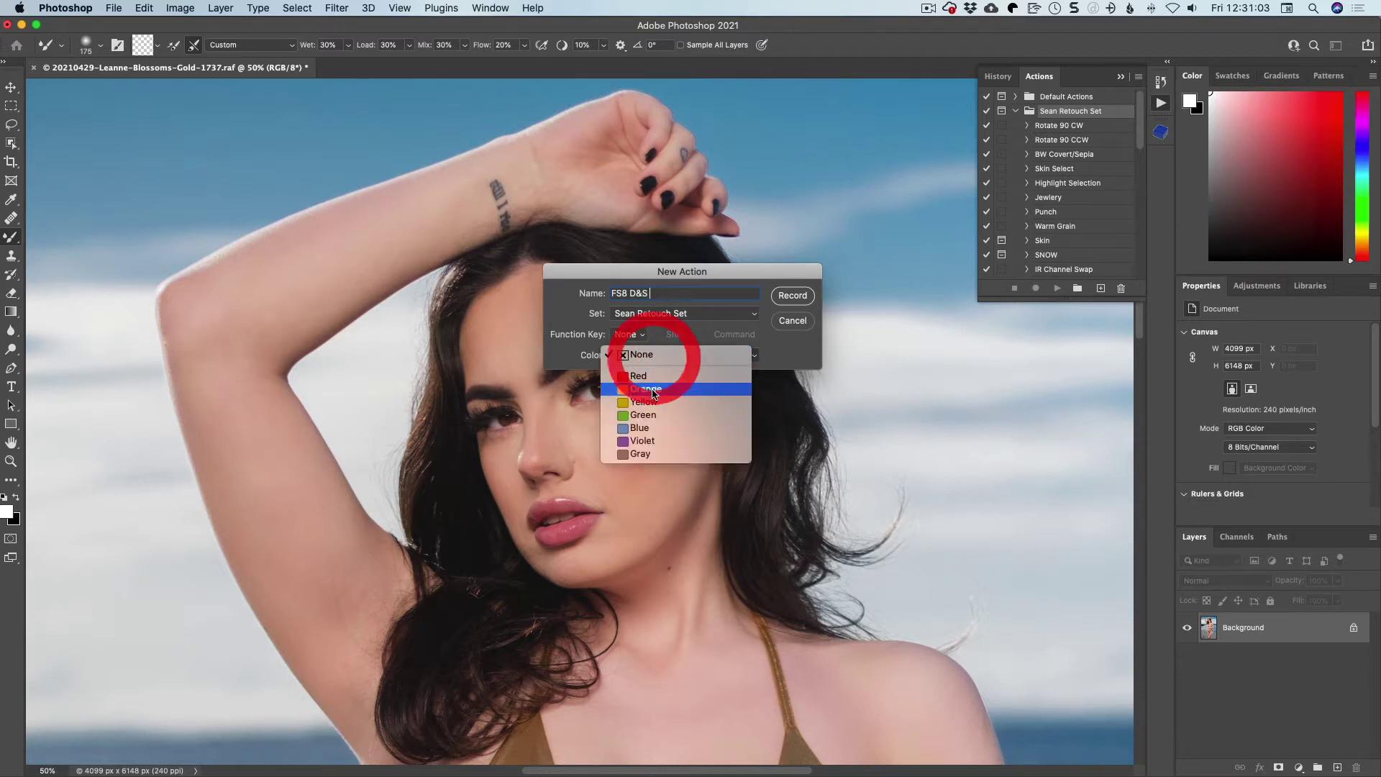
left_click(650, 440)
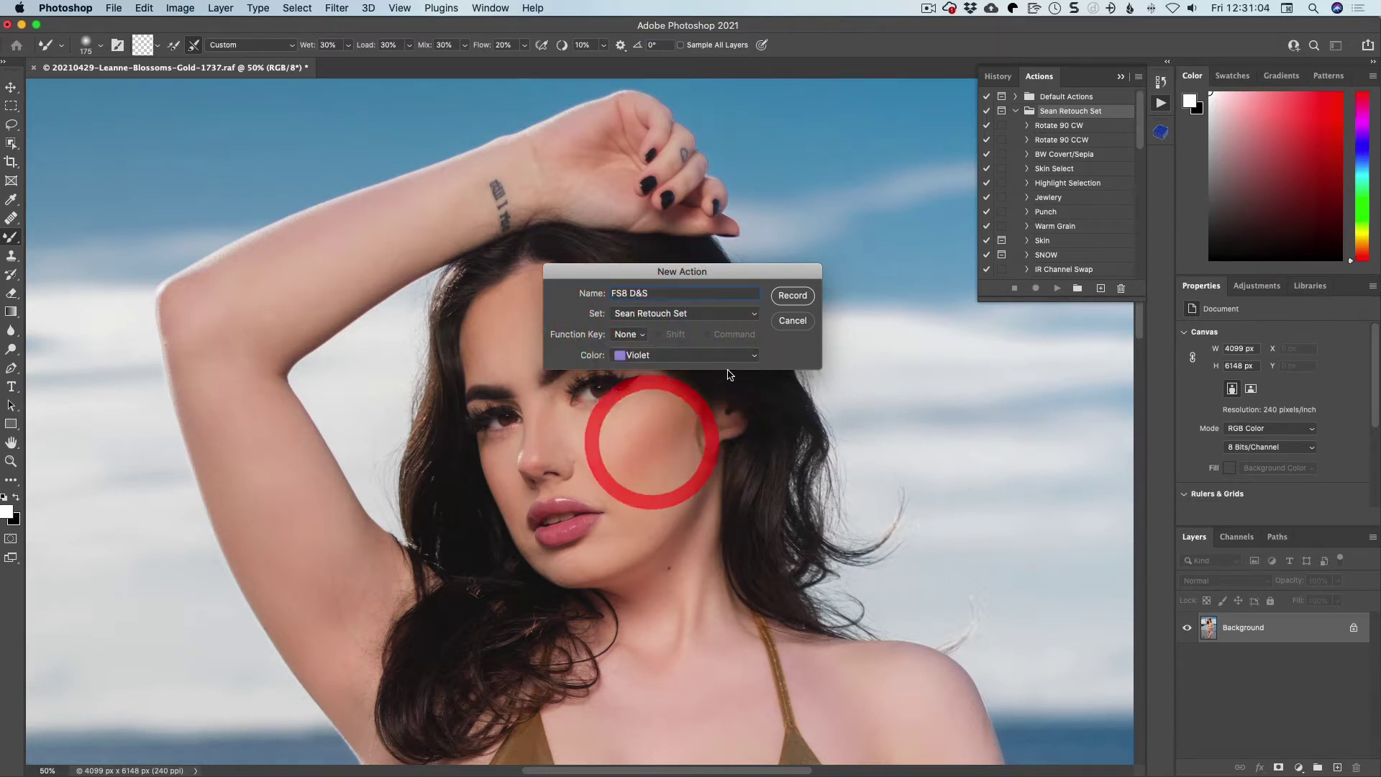
left_click(785, 301)
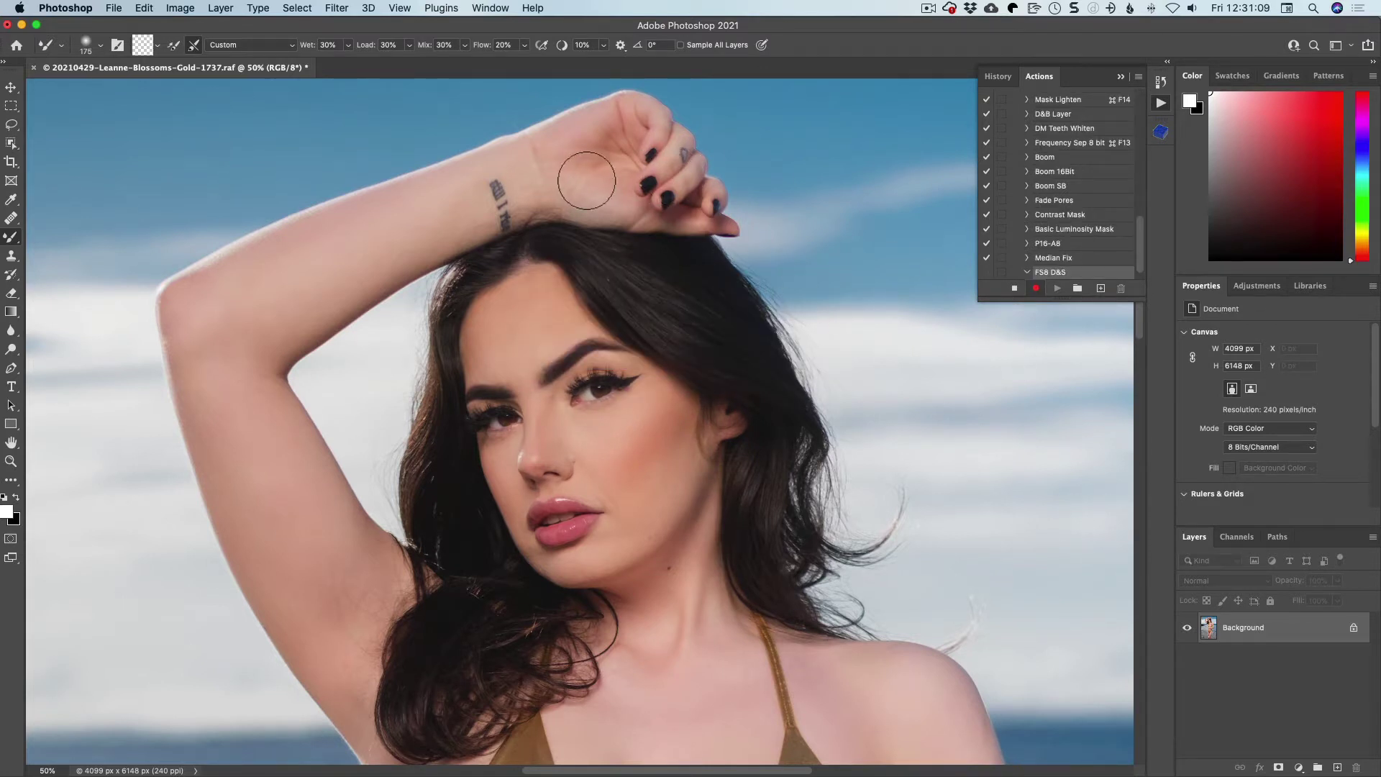
Step: Record copying the Background layer to a new layer named Blur
key("alt+super")
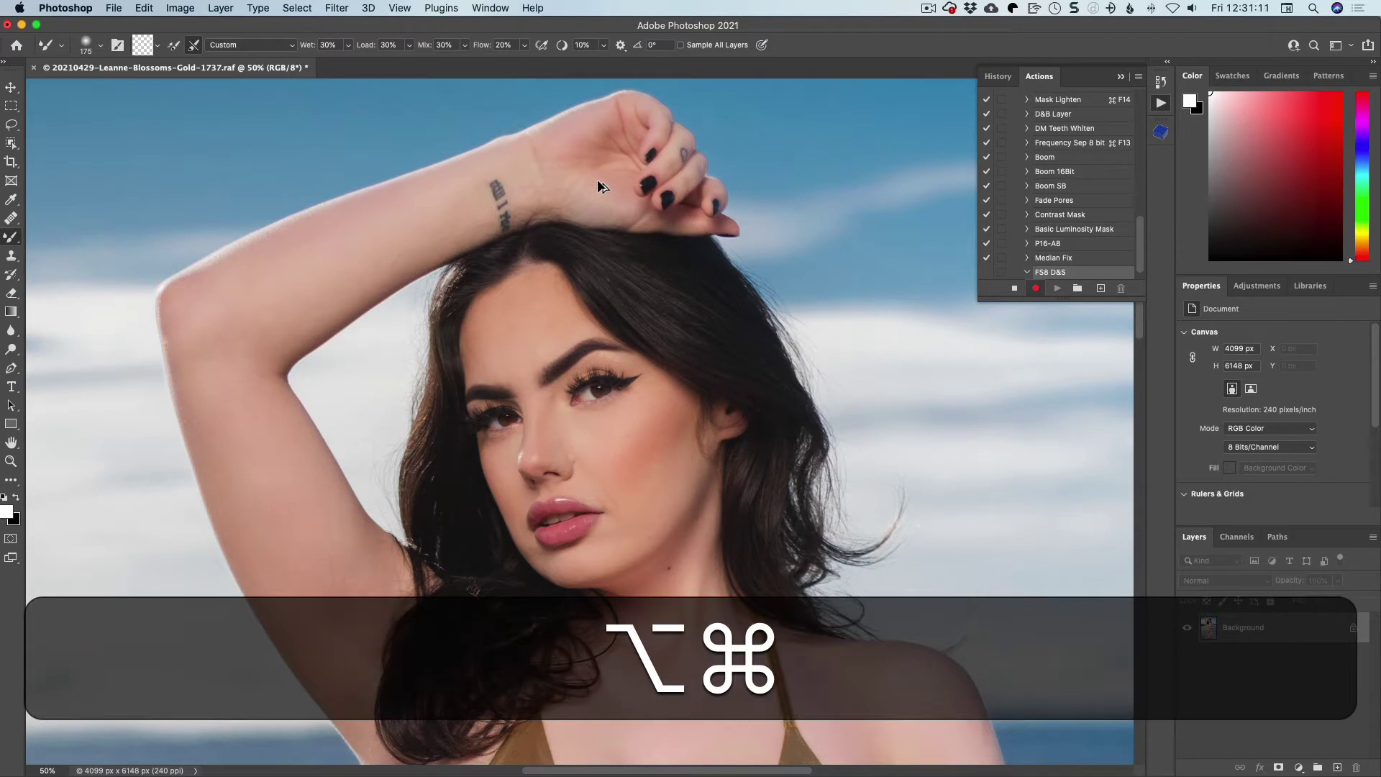
key("alt+super+j")
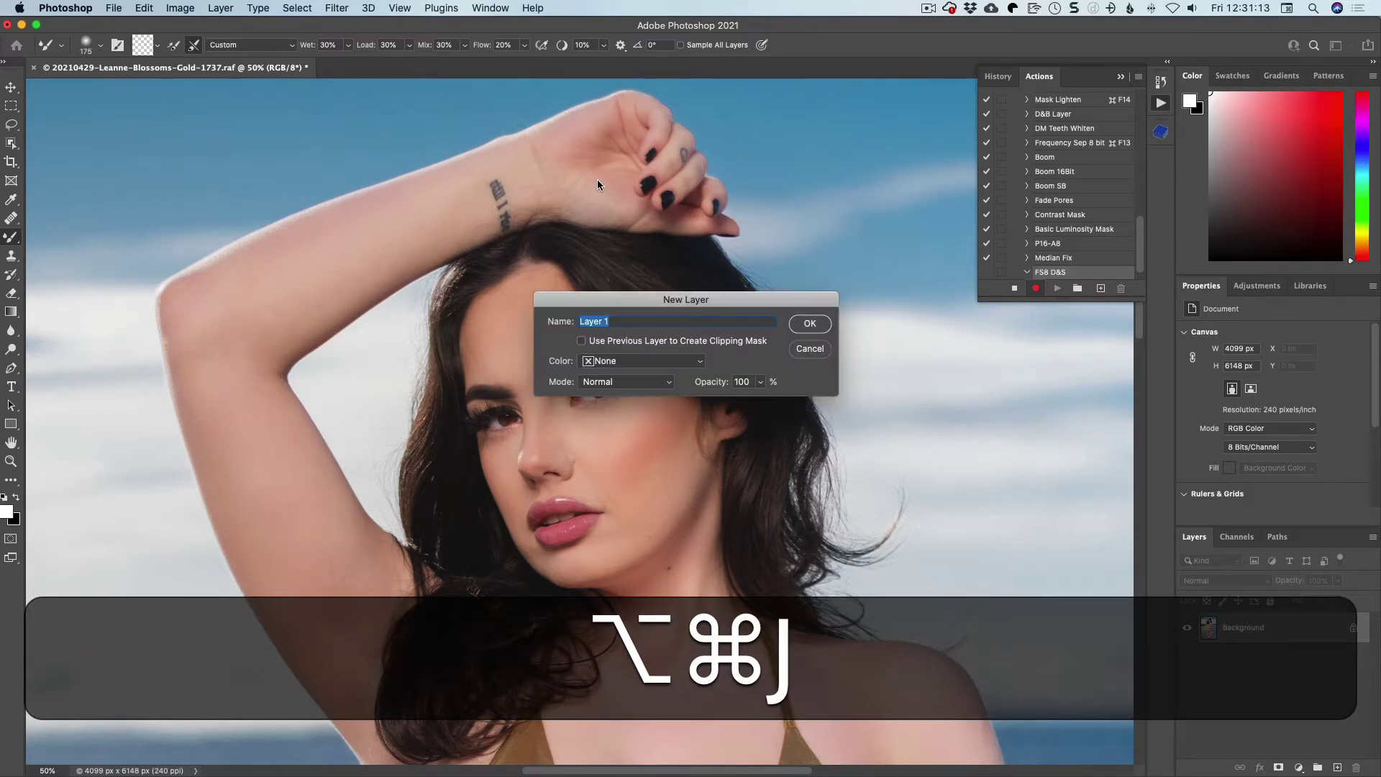
type("Blure")
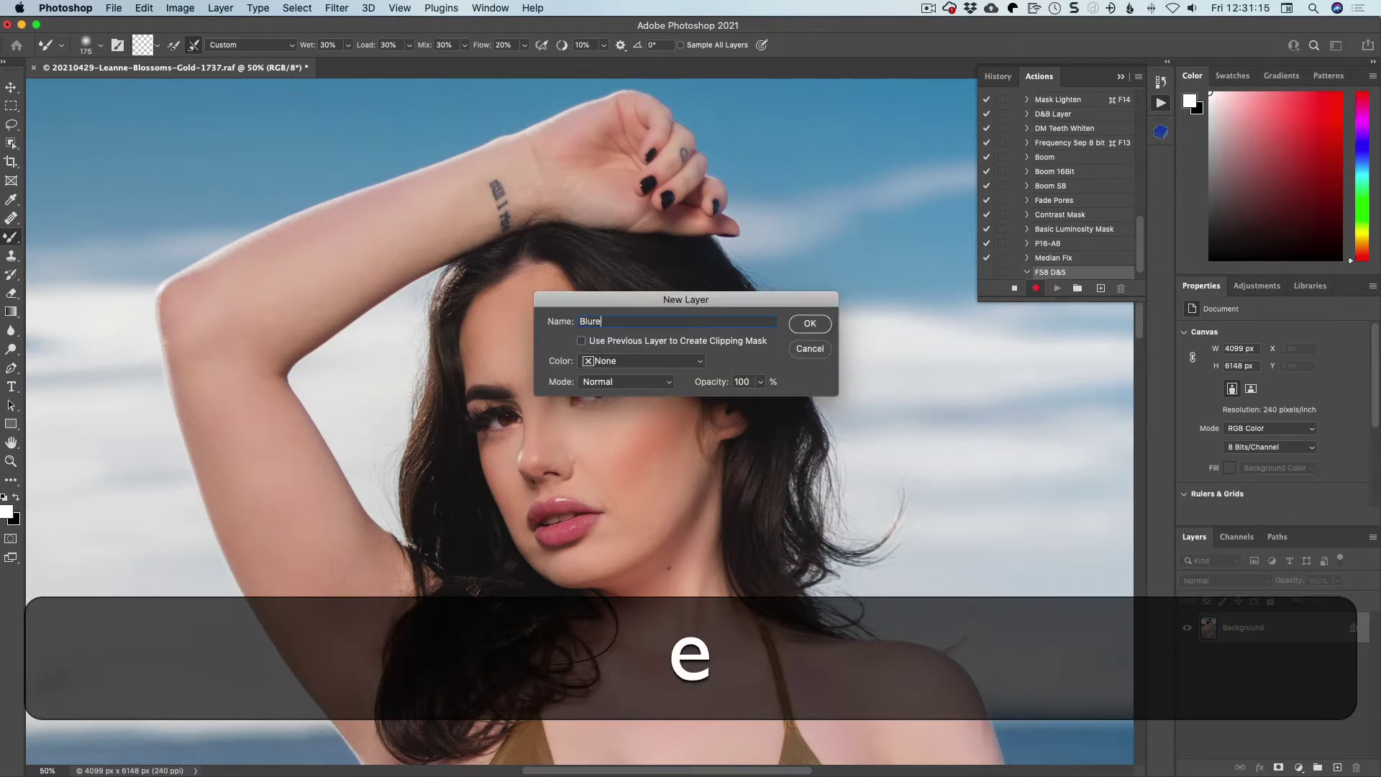
key("BackSpace")
key("Return")
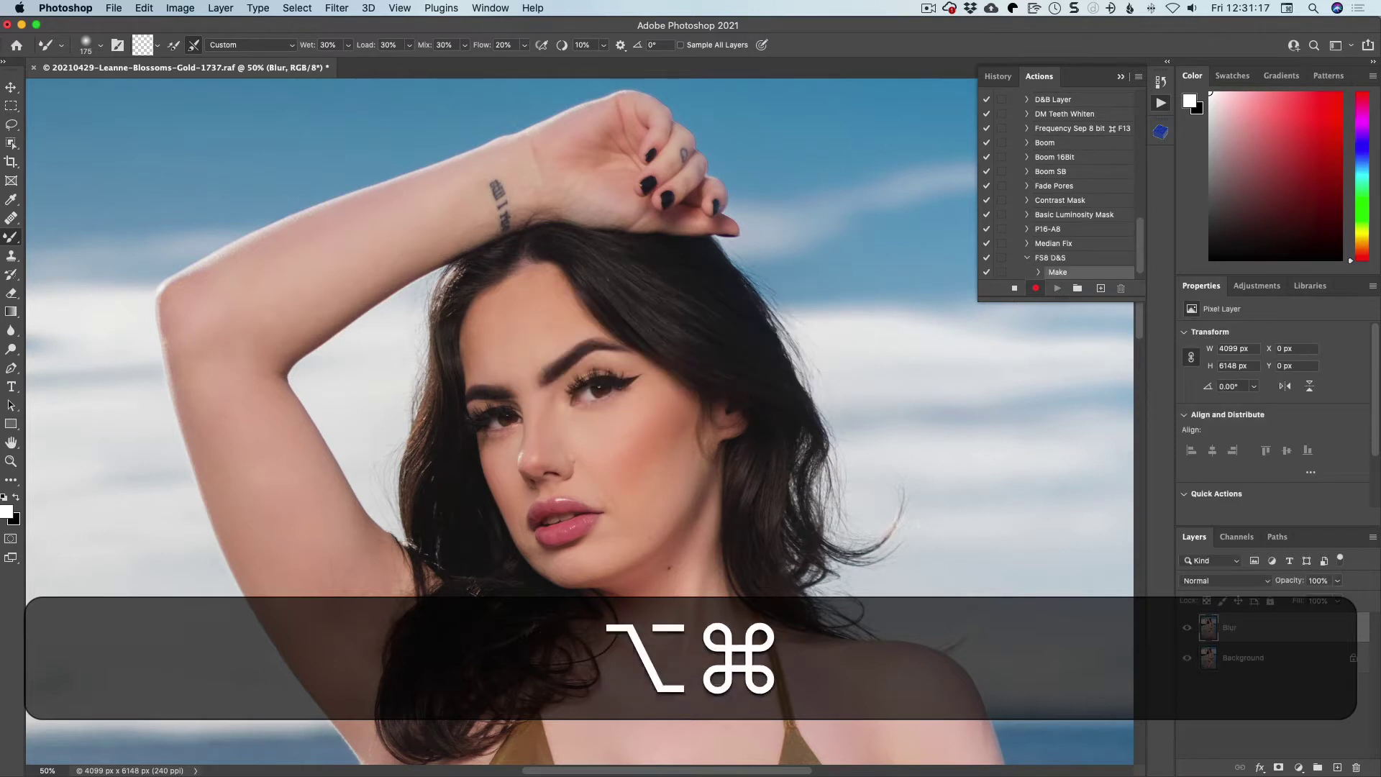
Step: Record duplicating the Blur layer to a new layer named Texture
key("alt+super+j")
type("T")
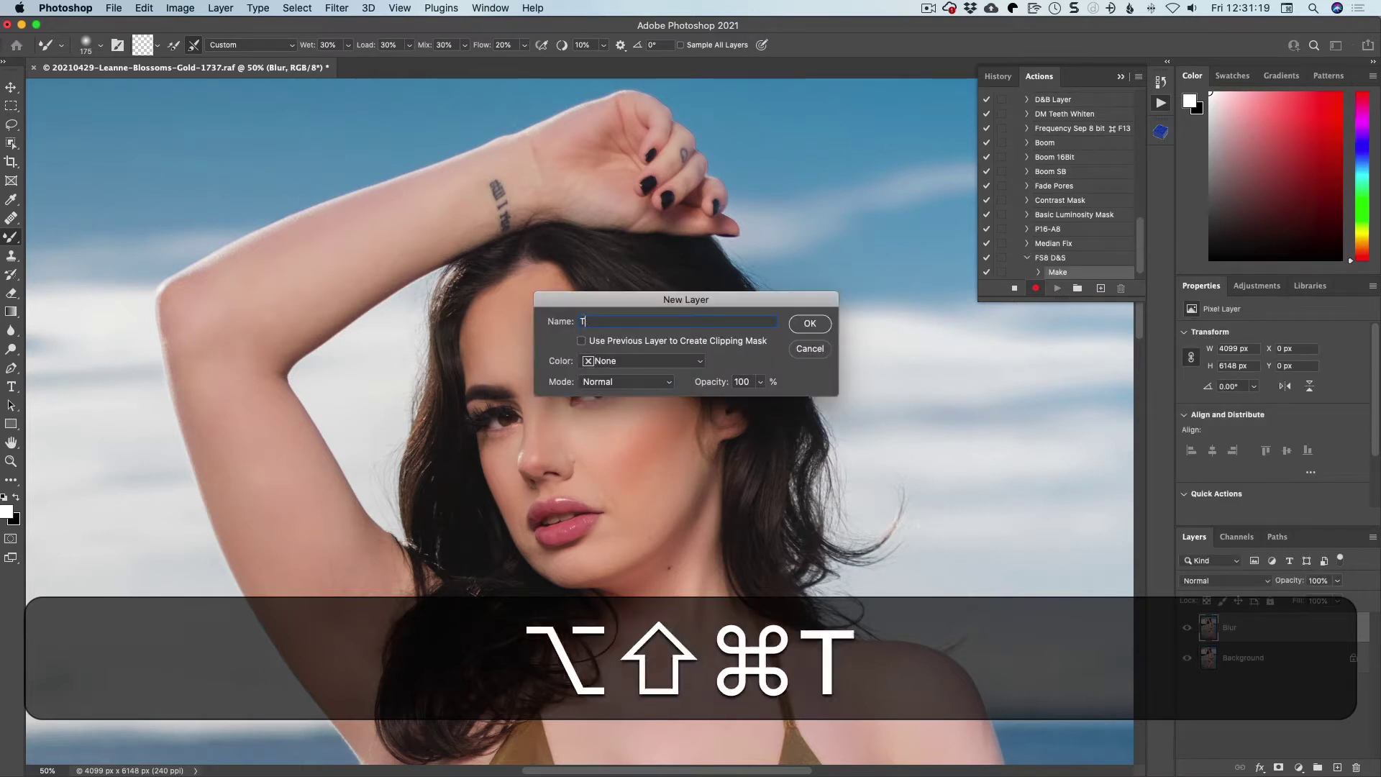
type("exture")
key("Return")
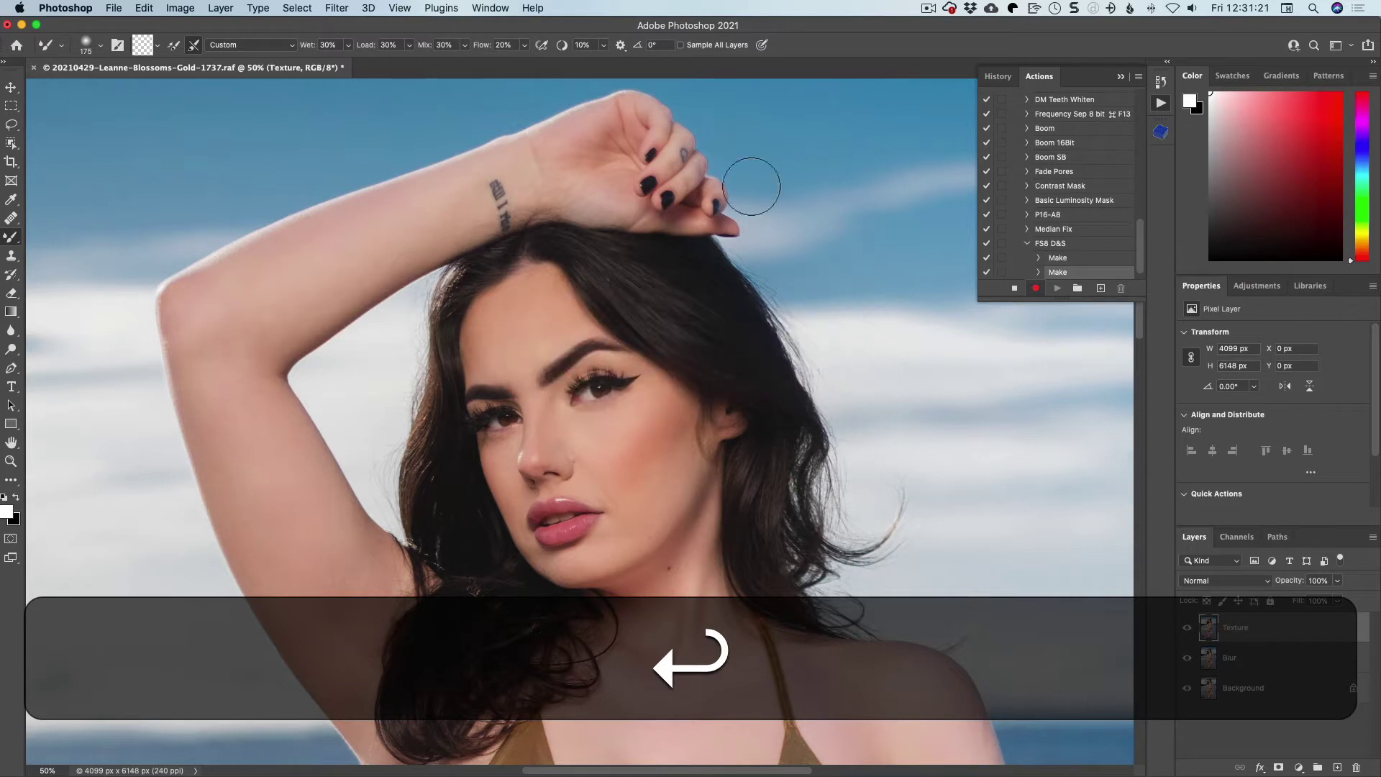
Step: Hide the Texture layer and make the Blur layer active
left_click(1186, 628)
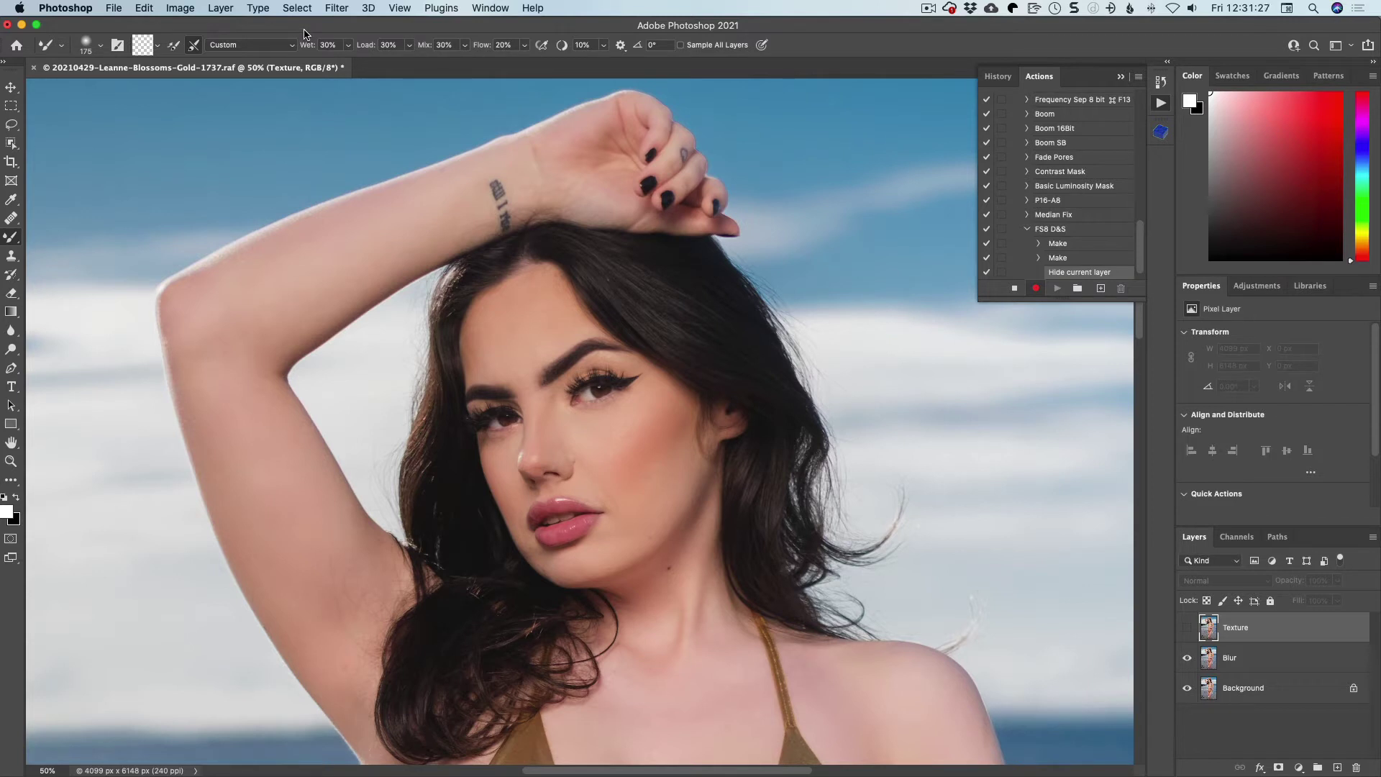
left_click(338, 8)
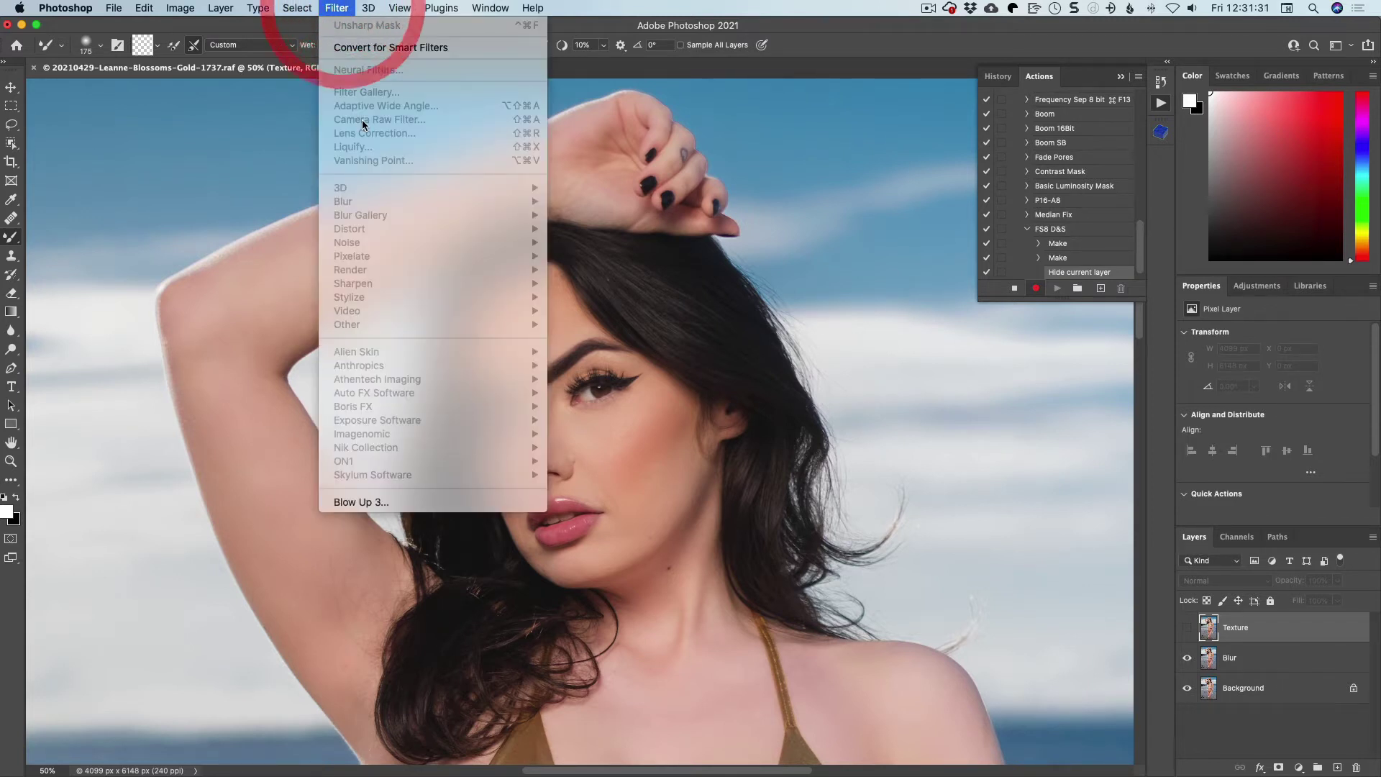
left_click(1279, 638)
left_click(1280, 652)
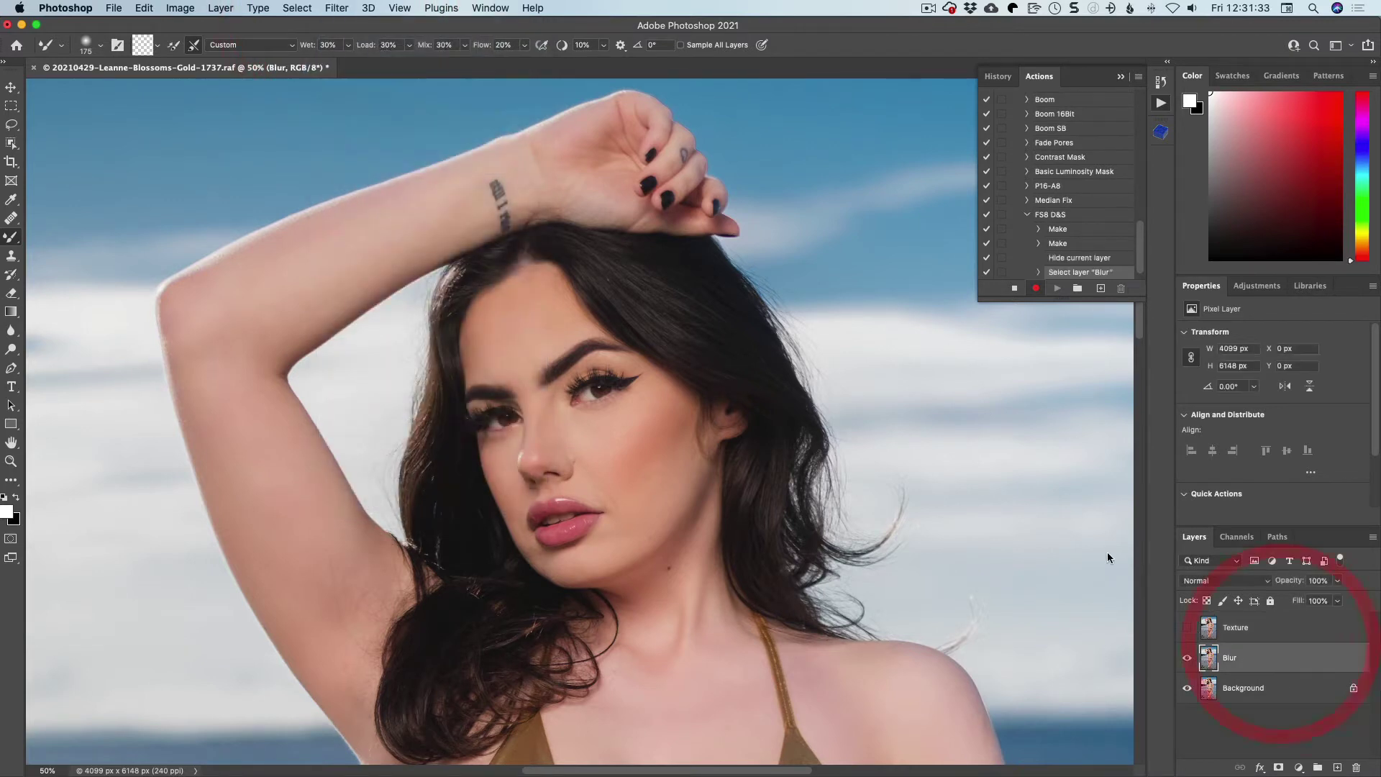
Step: Apply the Dust & Scratches filter to the Blur layer with a radius of 10 pixels and a threshold of 0 levels
left_click(338, 8)
mouse_move(427, 283)
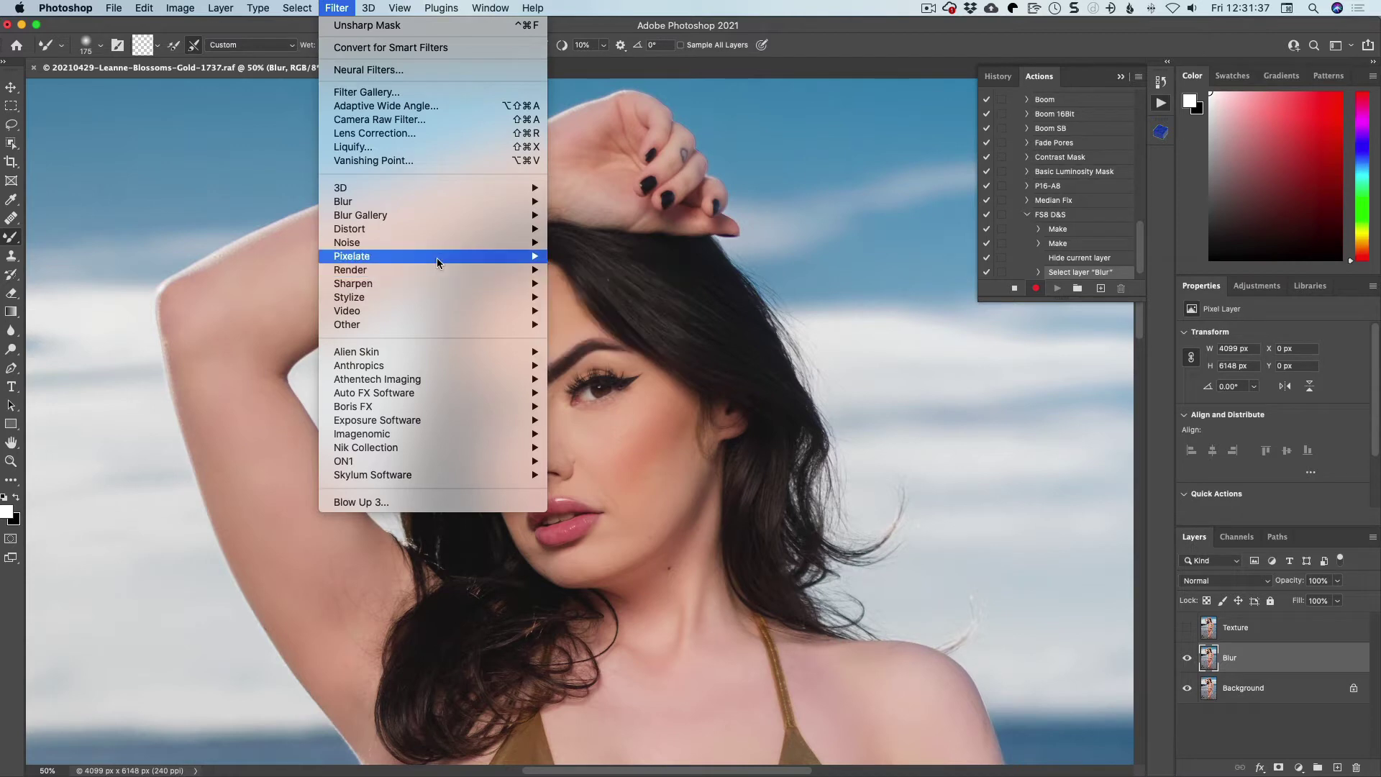
mouse_move(462, 246)
left_click(617, 270)
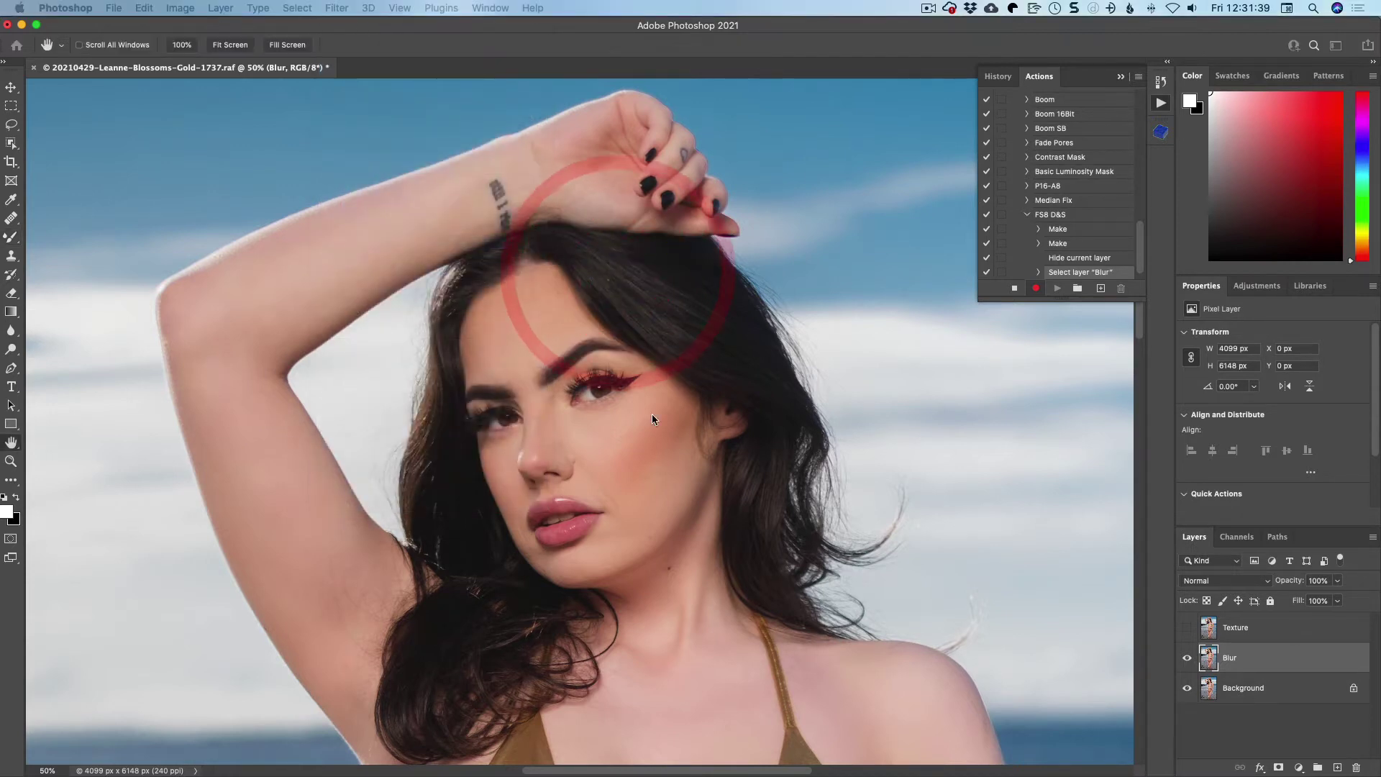
left_click_drag(719, 309, 707, 164)
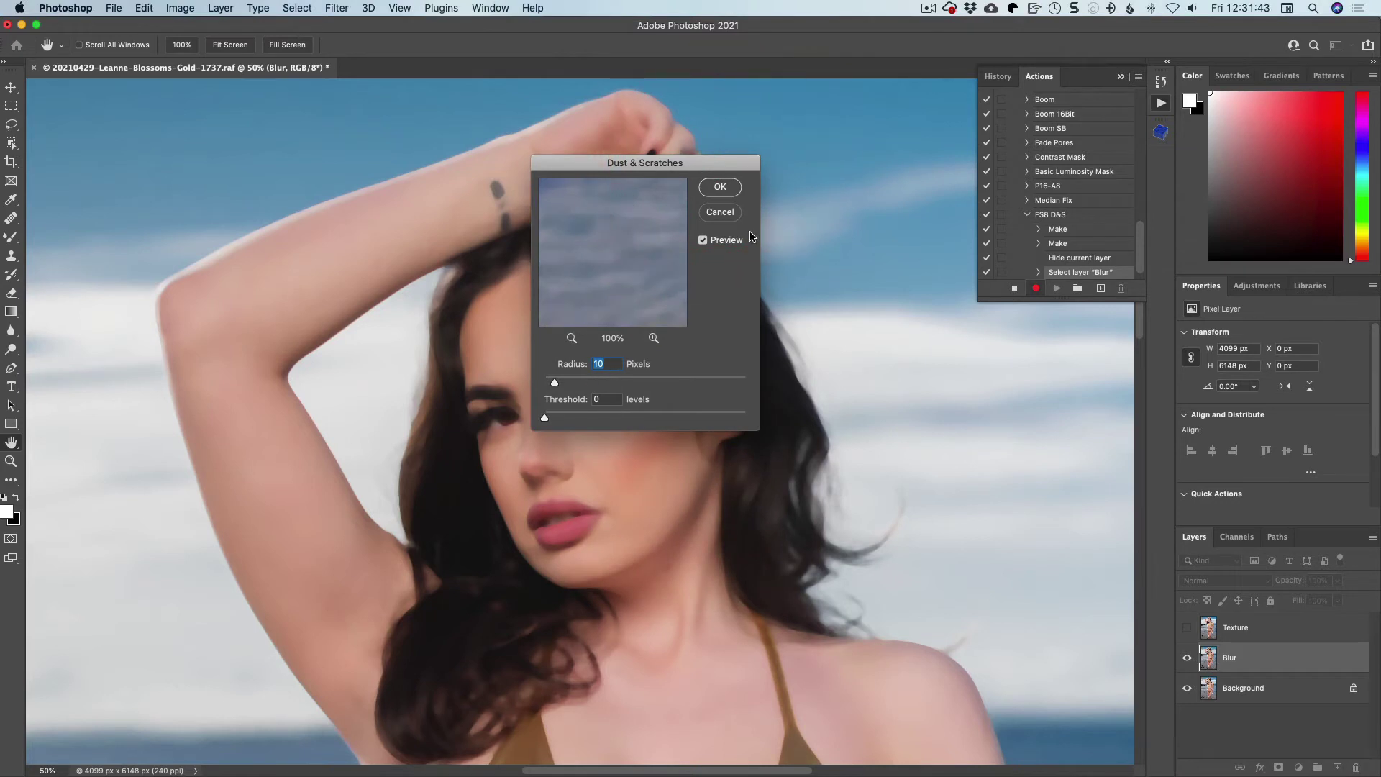
left_click(720, 188)
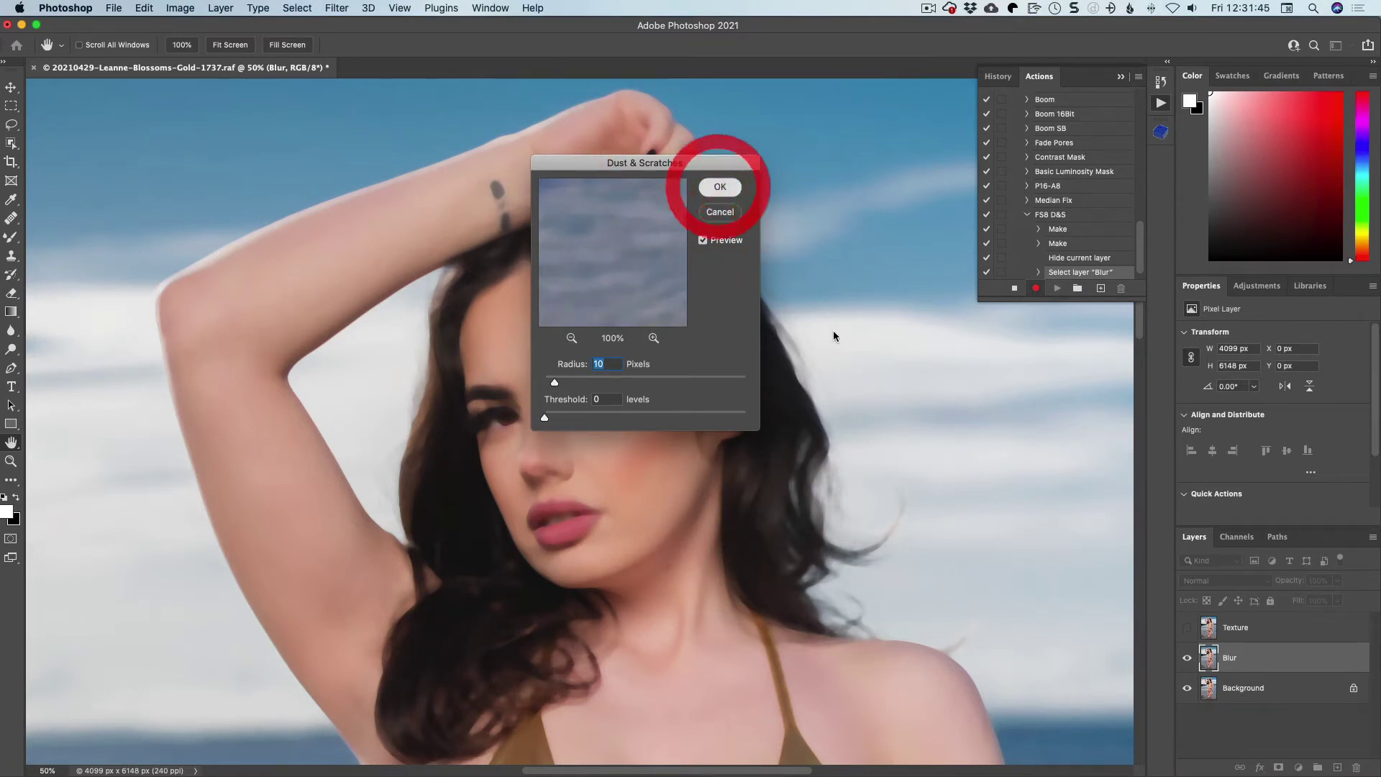
Step: Show the Texture layer again and make it the active layer
left_click(1187, 627)
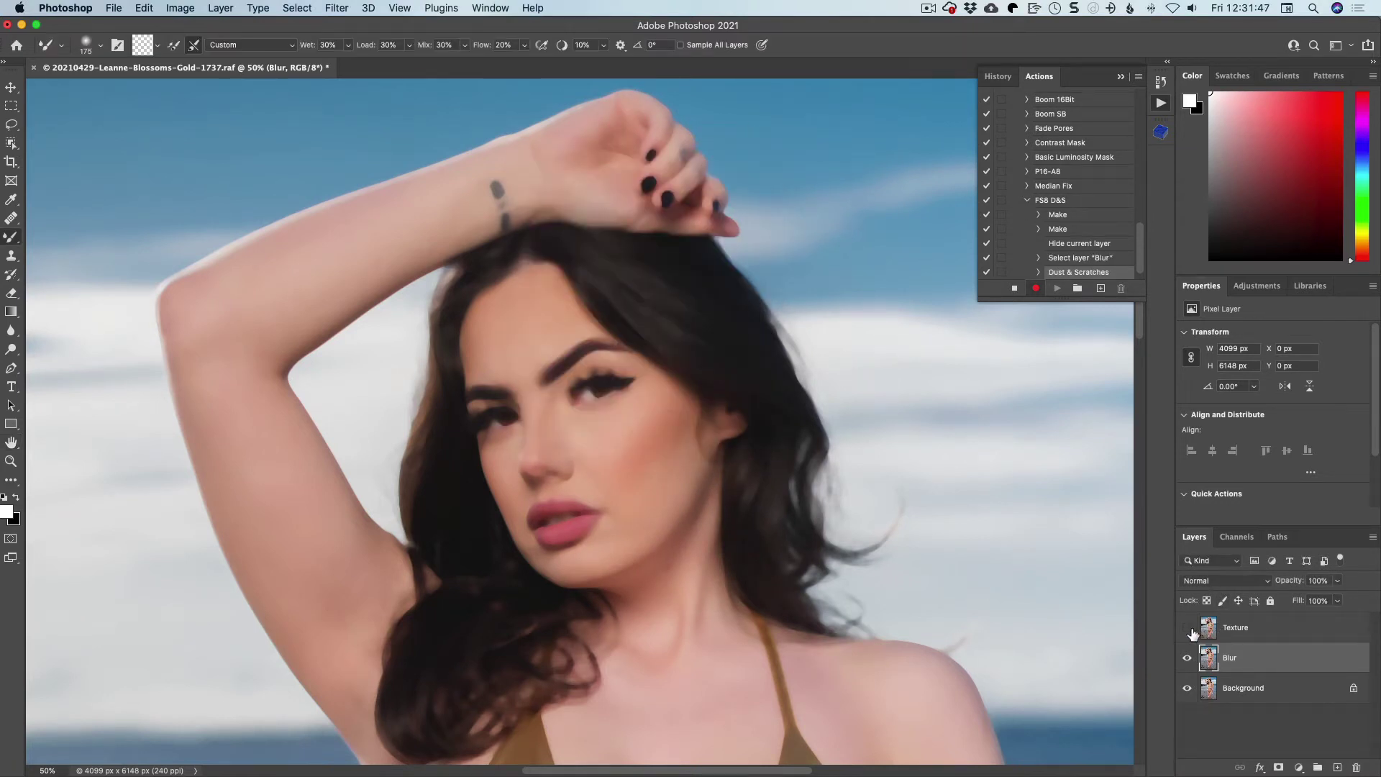
left_click(1265, 637)
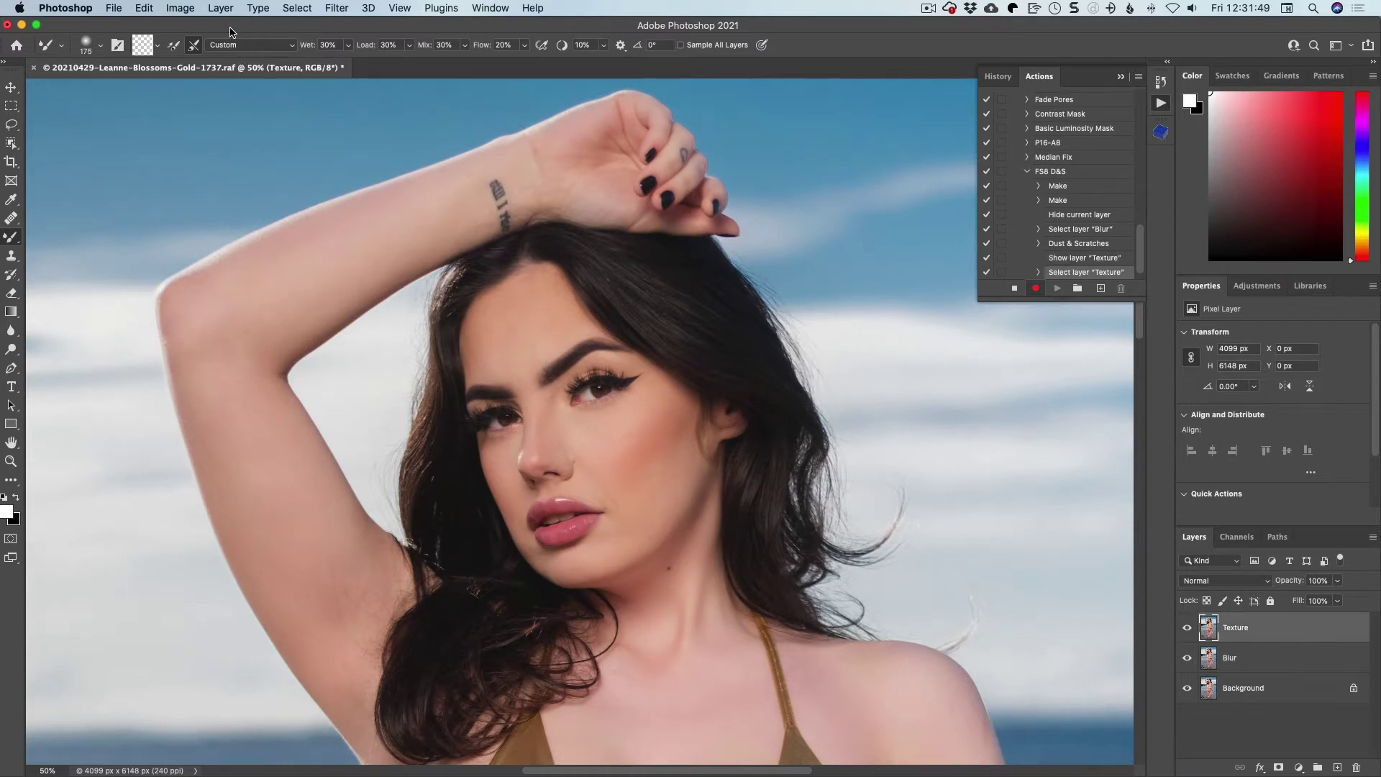
Step: Apply the Blur layer to the Texture layer with Apply Image, using Subtract, scale 2 and offset 128, and set its blend mode to Linear Light
left_click(180, 8)
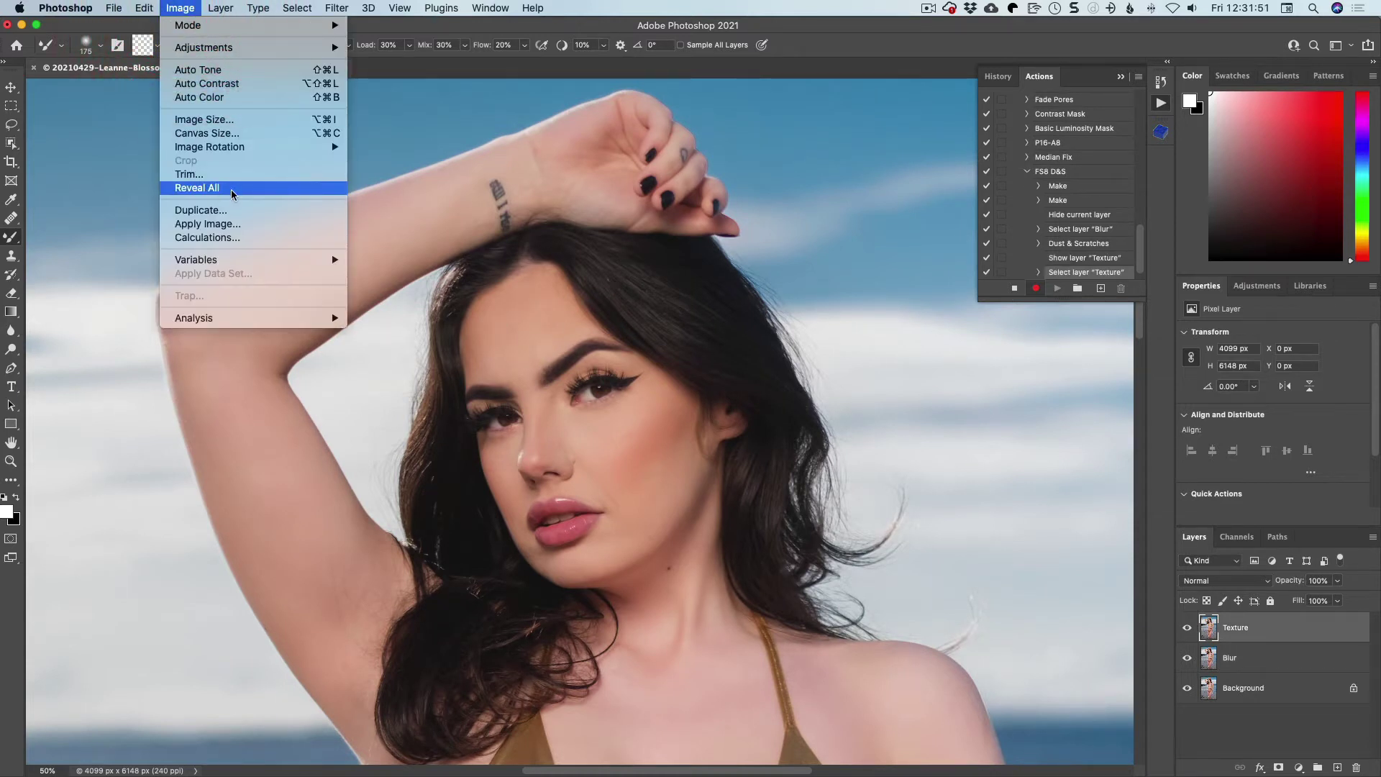
left_click(251, 224)
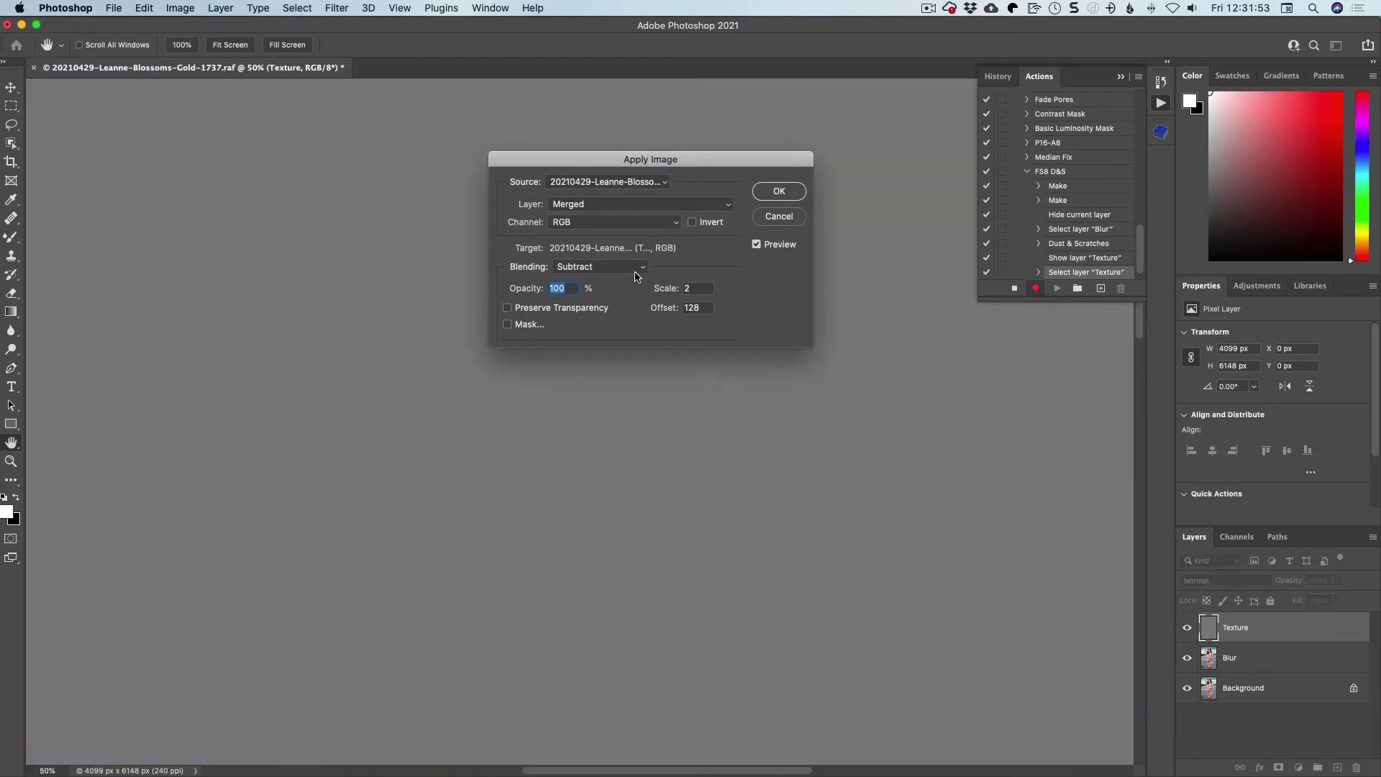
left_click(648, 204)
left_click(630, 240)
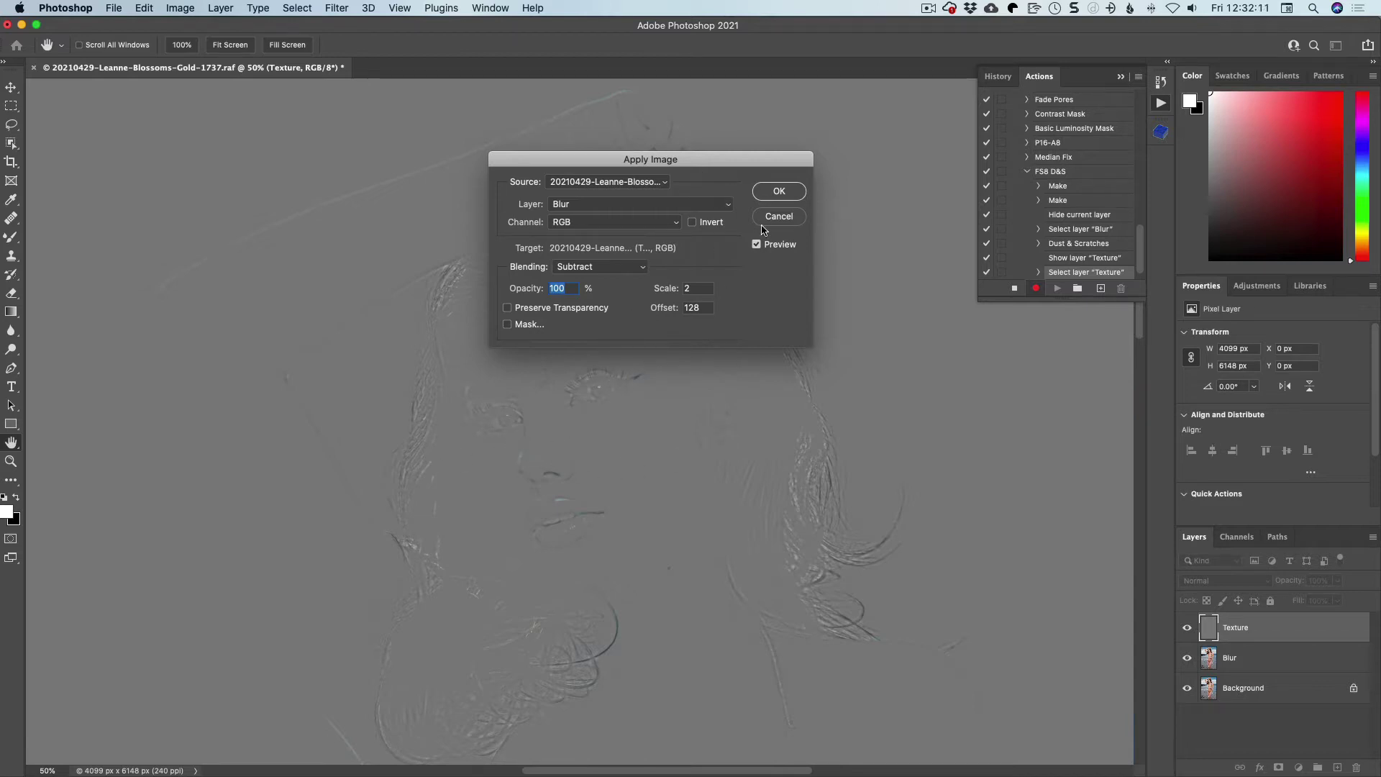
left_click(774, 194)
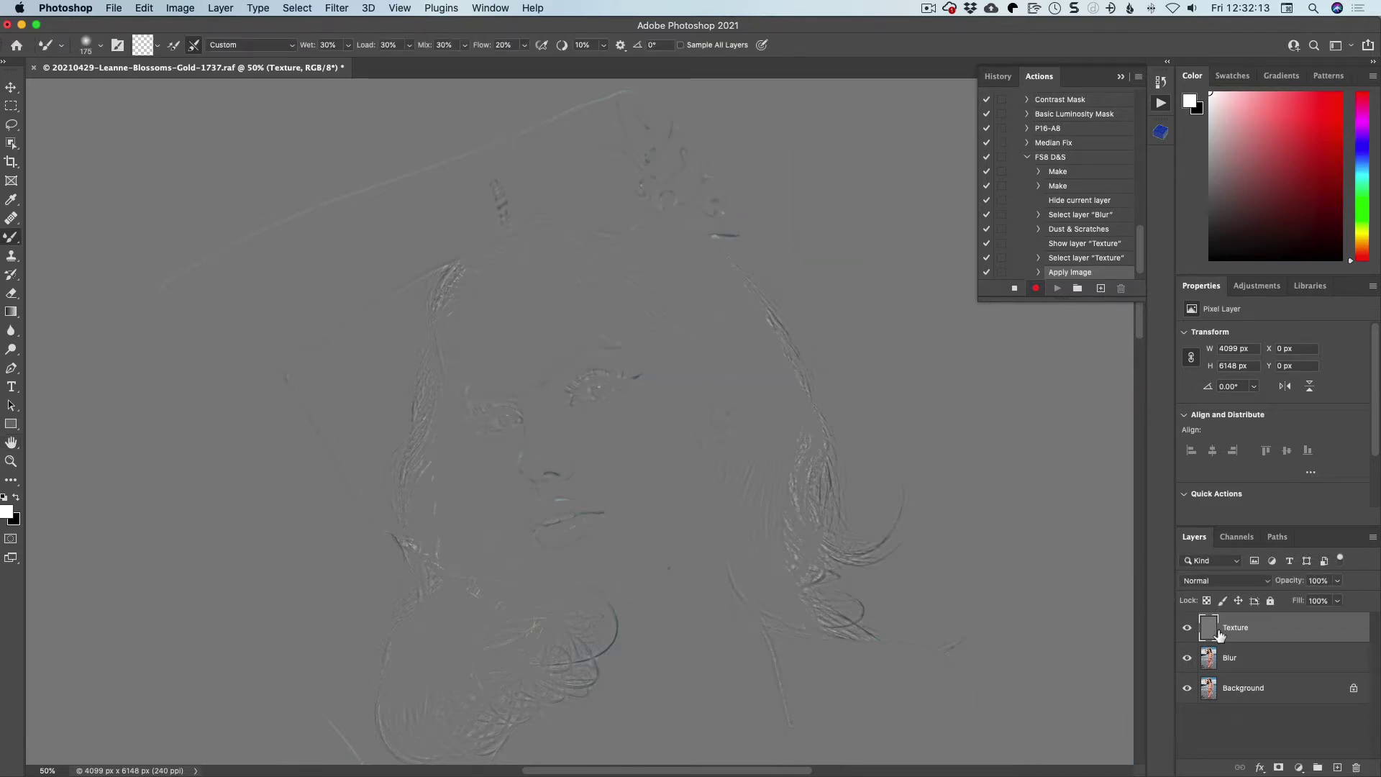
left_click(1228, 584)
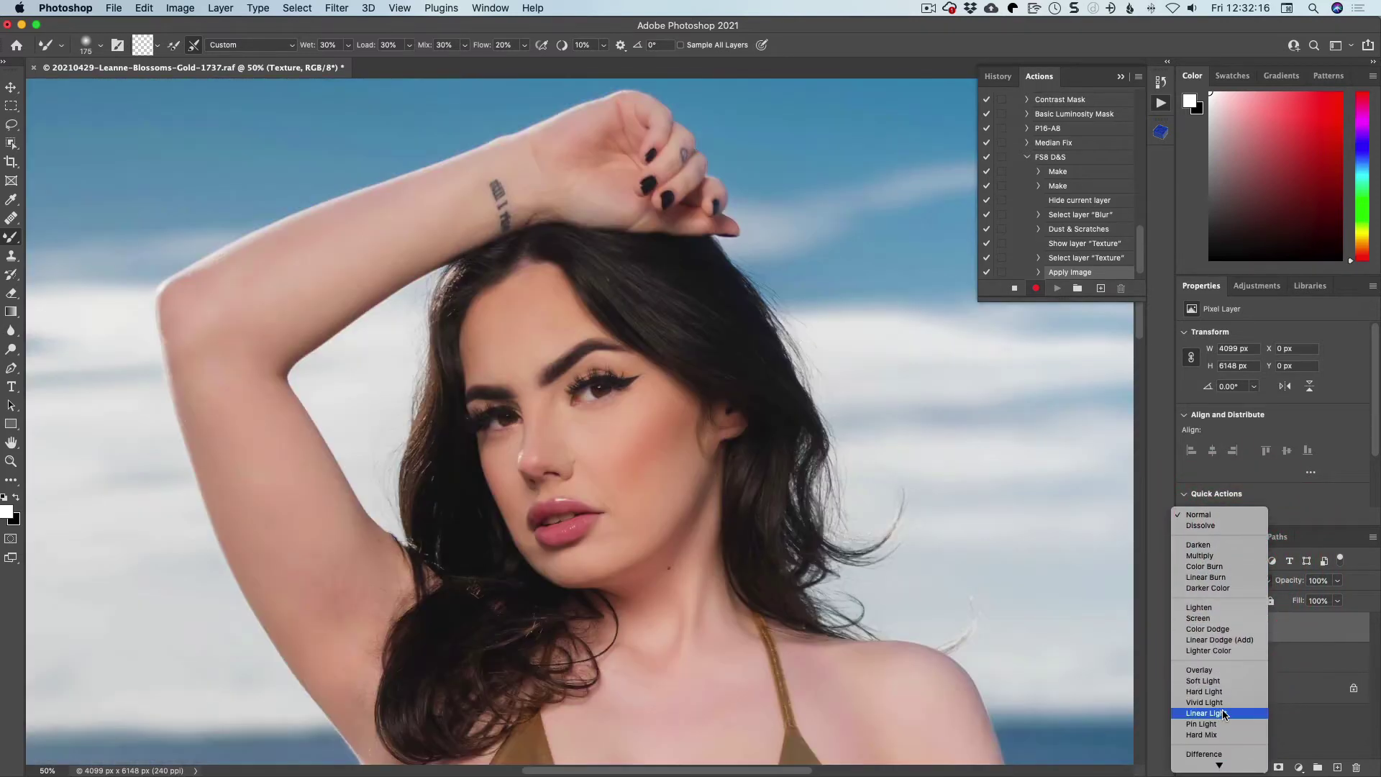
left_click(1222, 713)
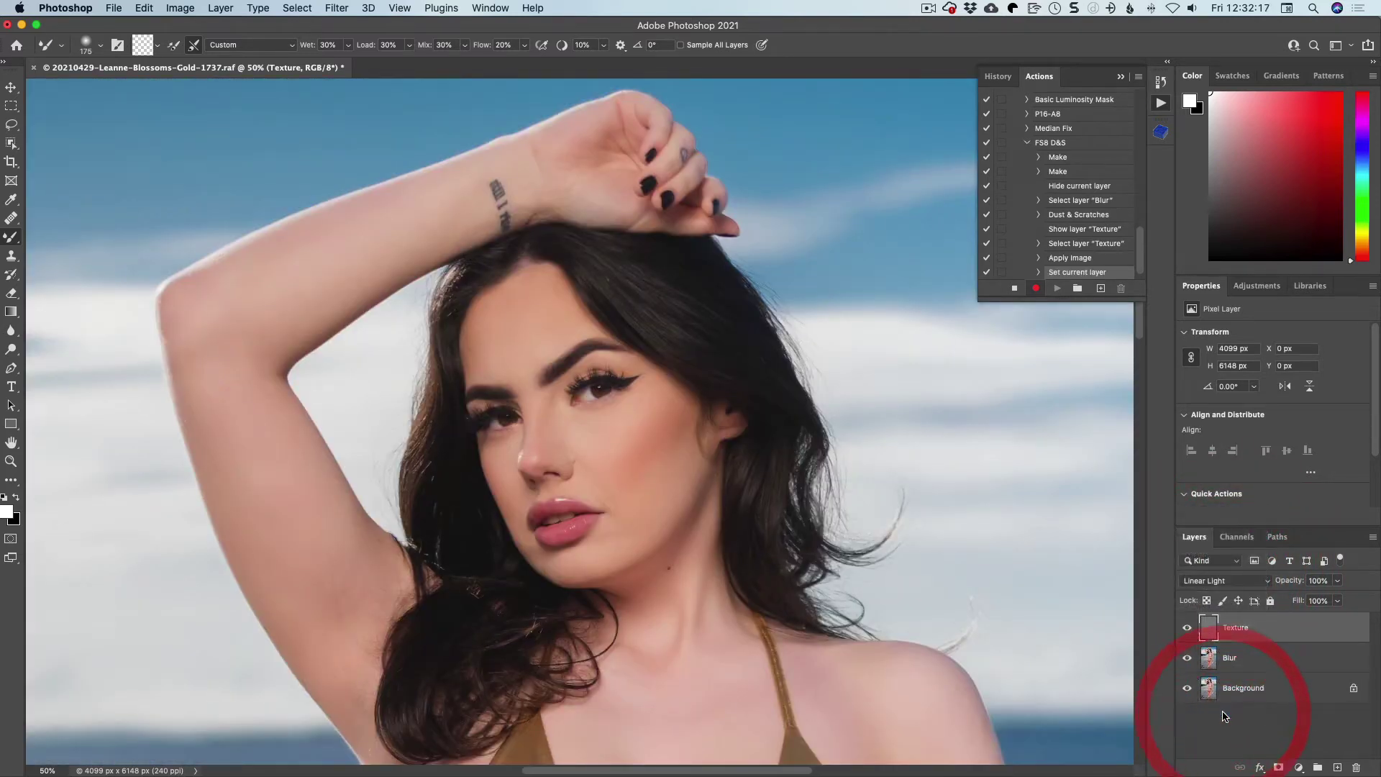
Step: Duplicate the Blur layer as Blur Edit Layer and clip it to the Blur layer
left_click(1245, 665)
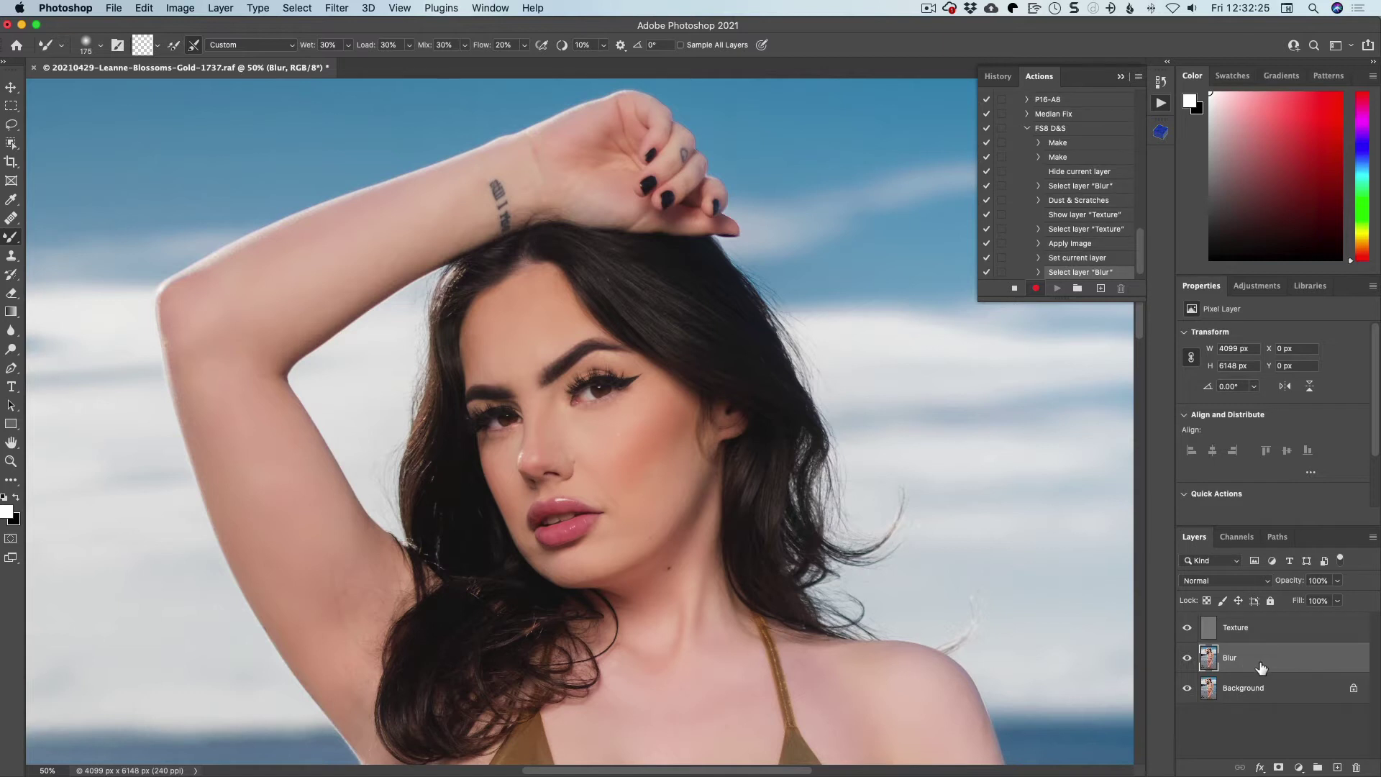
key("super+j")
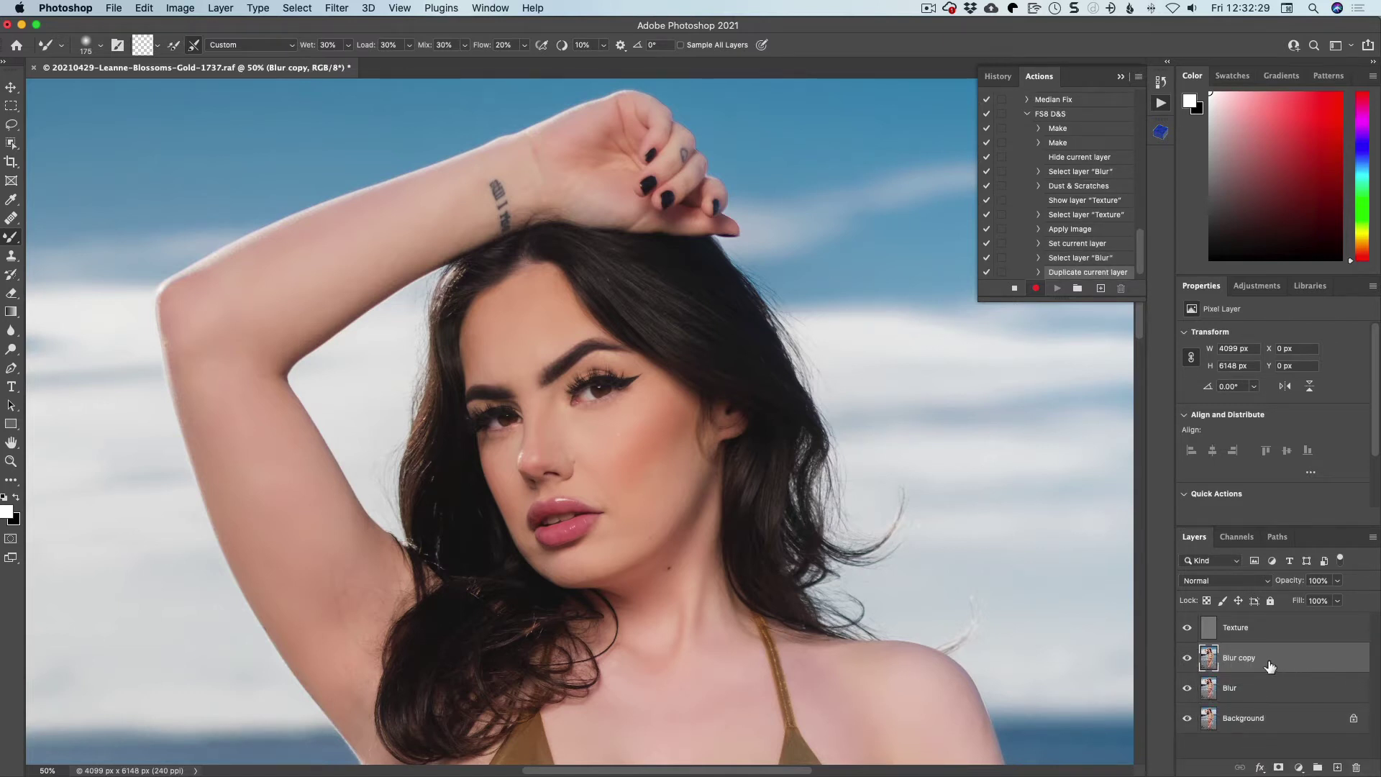
double_click(1247, 659)
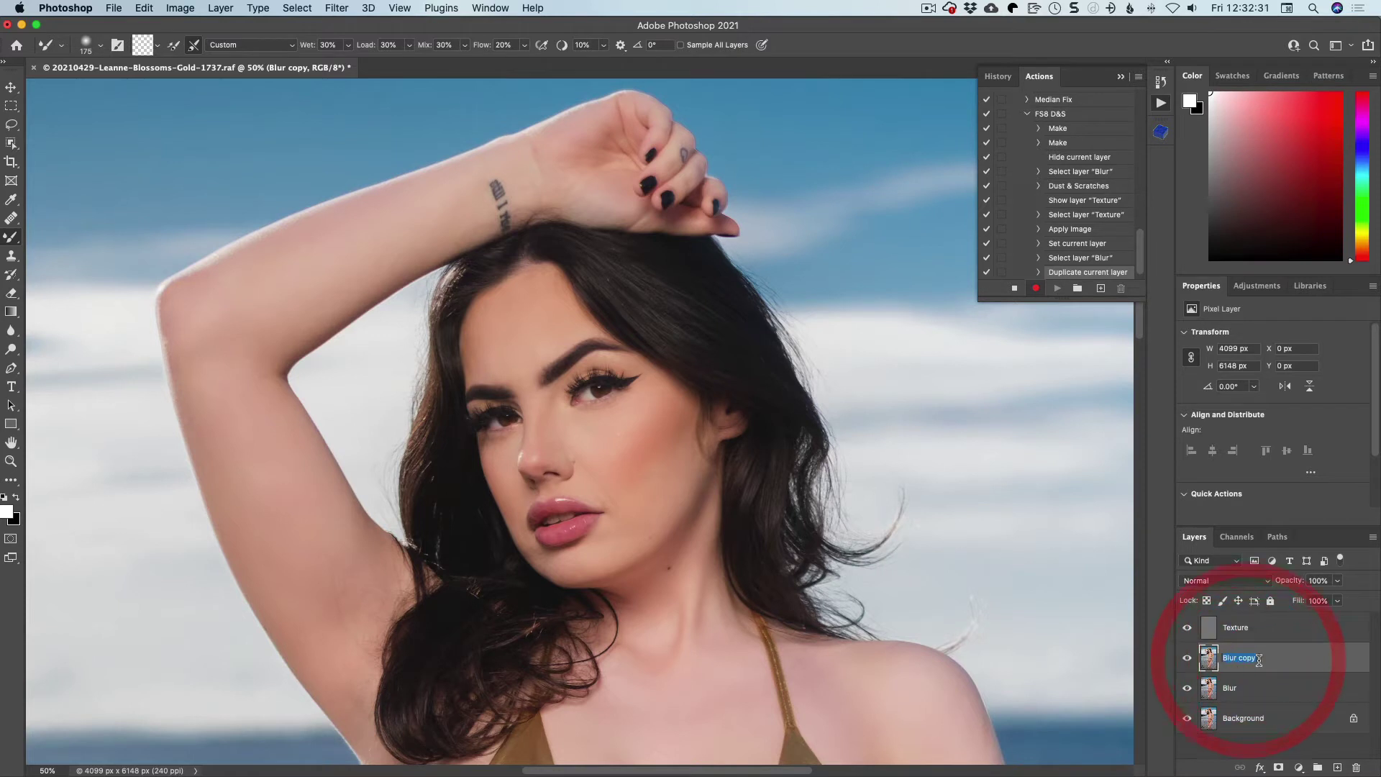
key("BackSpace")
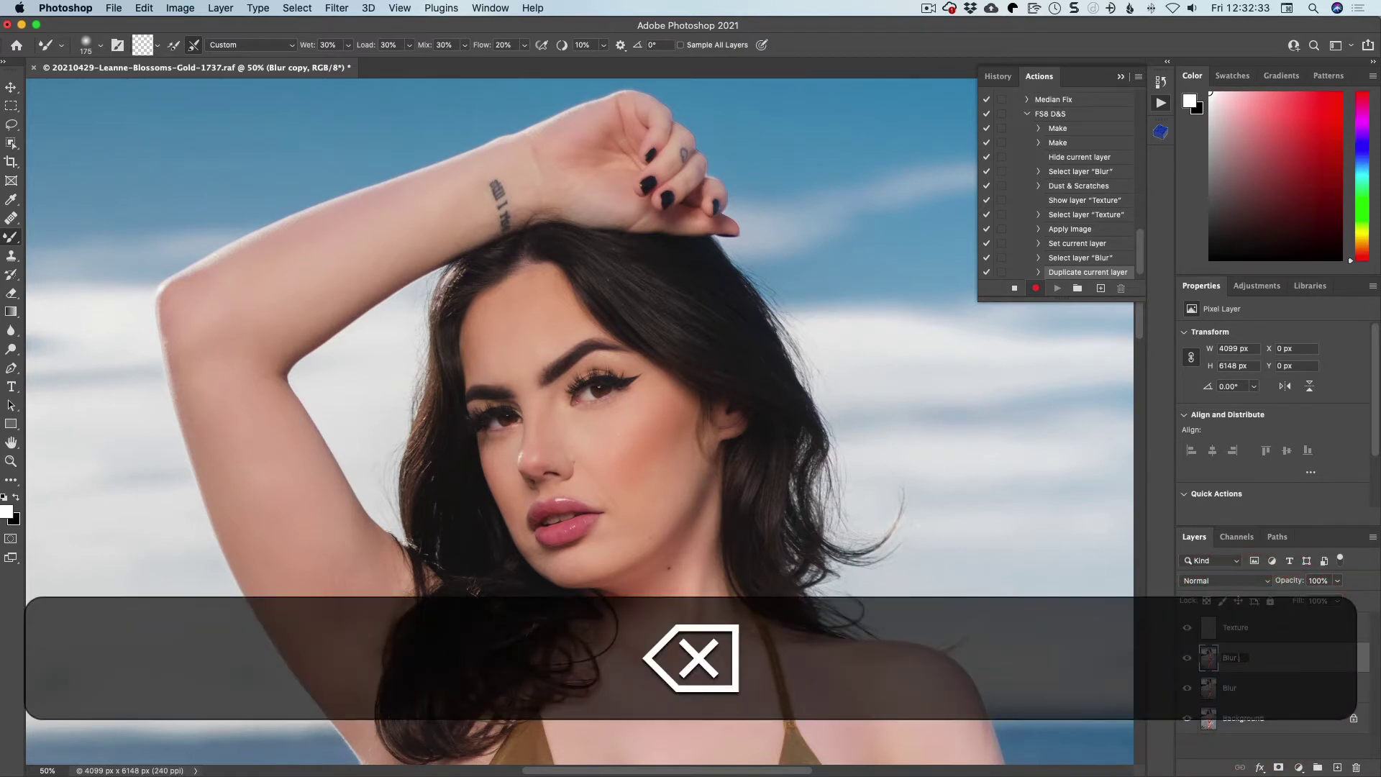
type("Edit La")
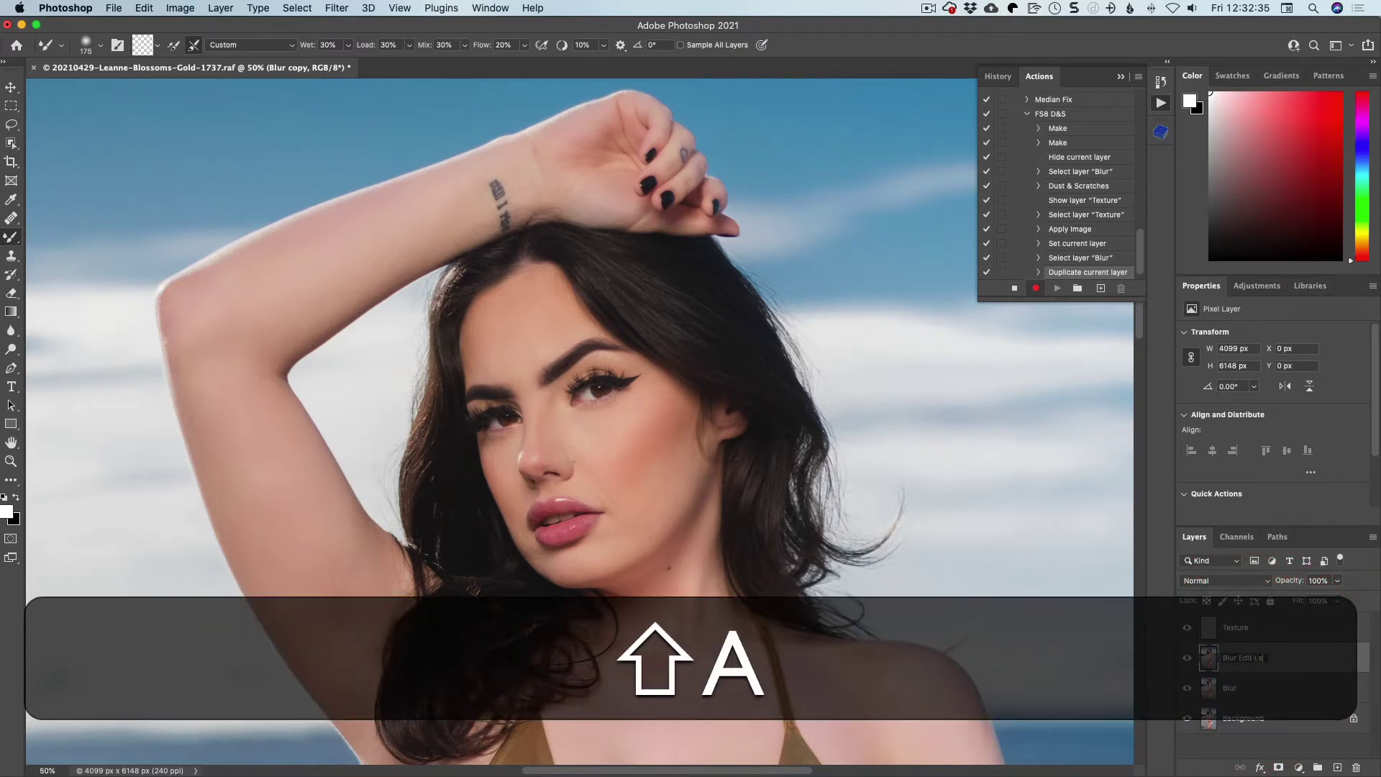
type("yer")
key("Return")
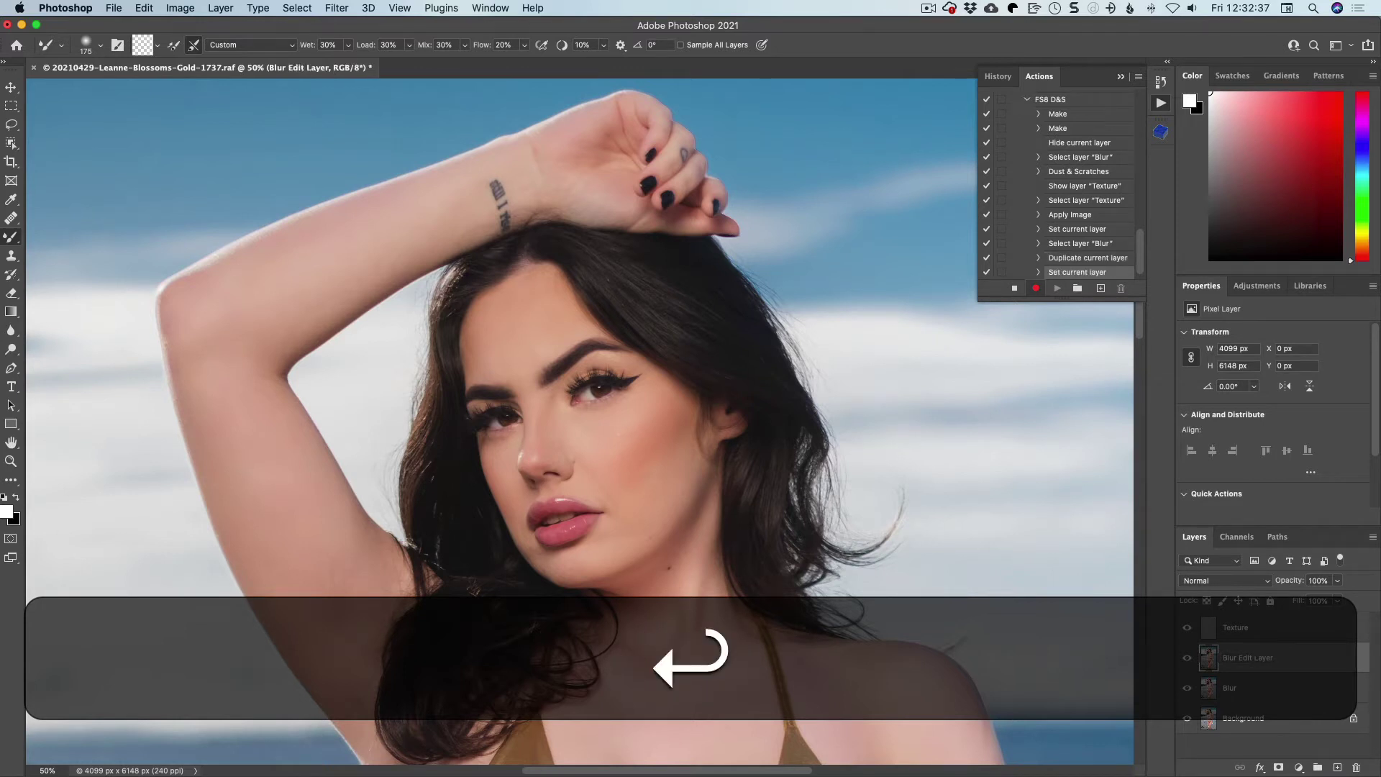
key("alt")
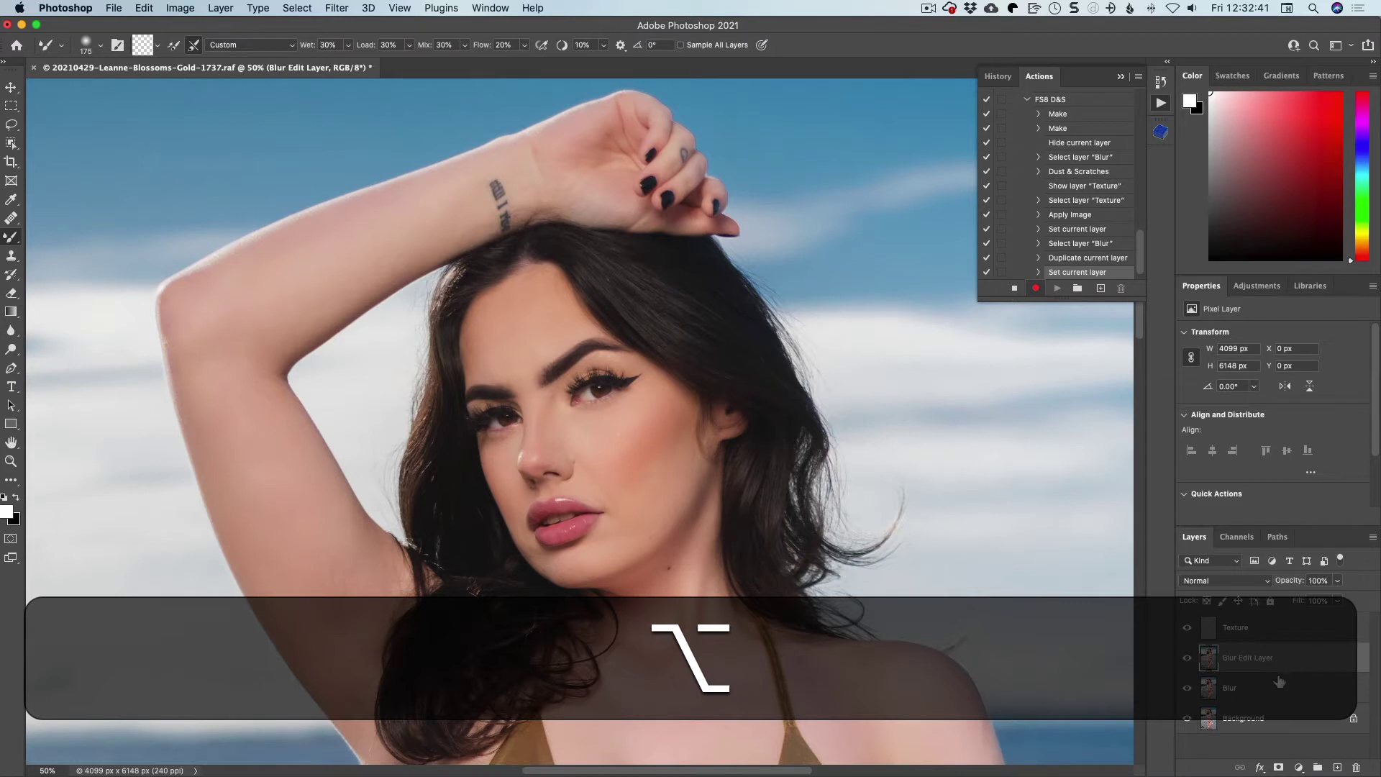
left_click(1284, 669, "alt")
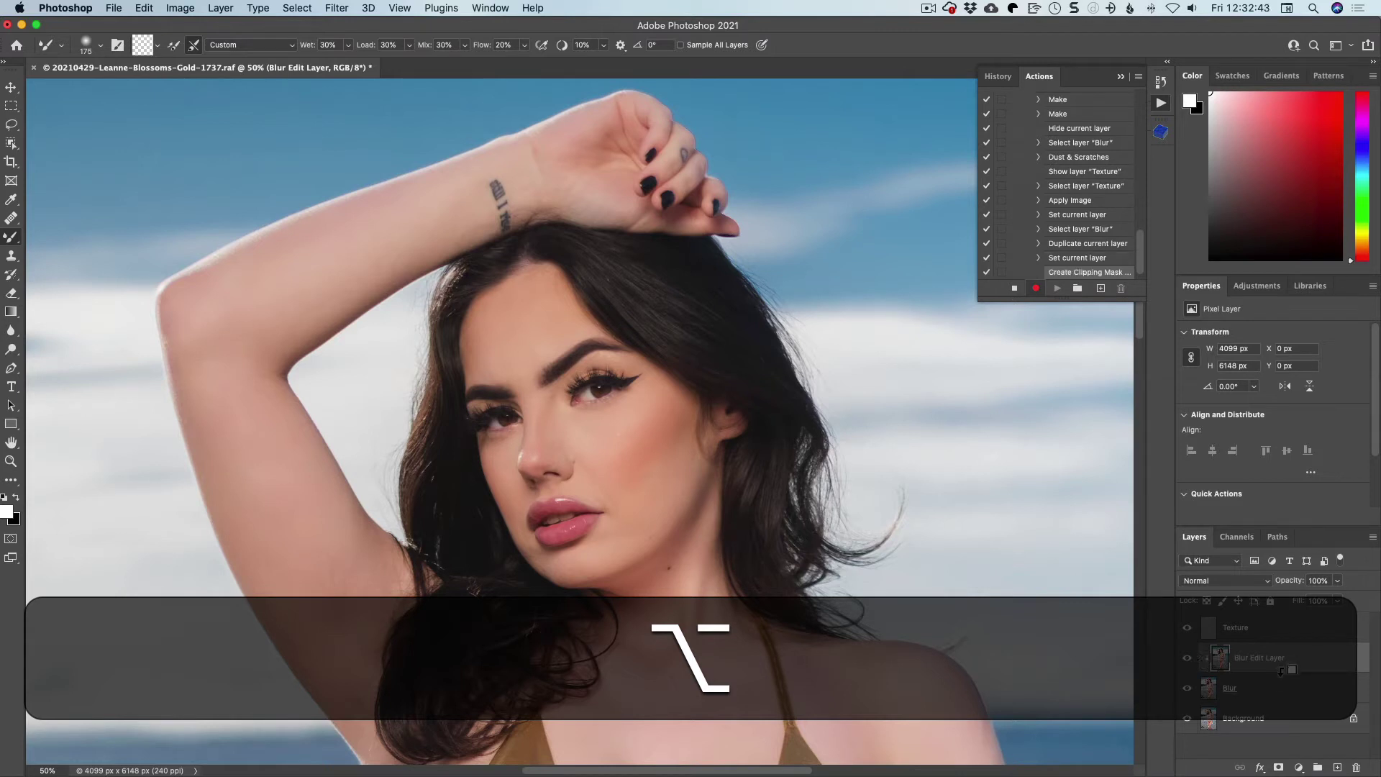
Step: Duplicate the Texture layer and name the copy Texture Edit Layer
left_click(1261, 628)
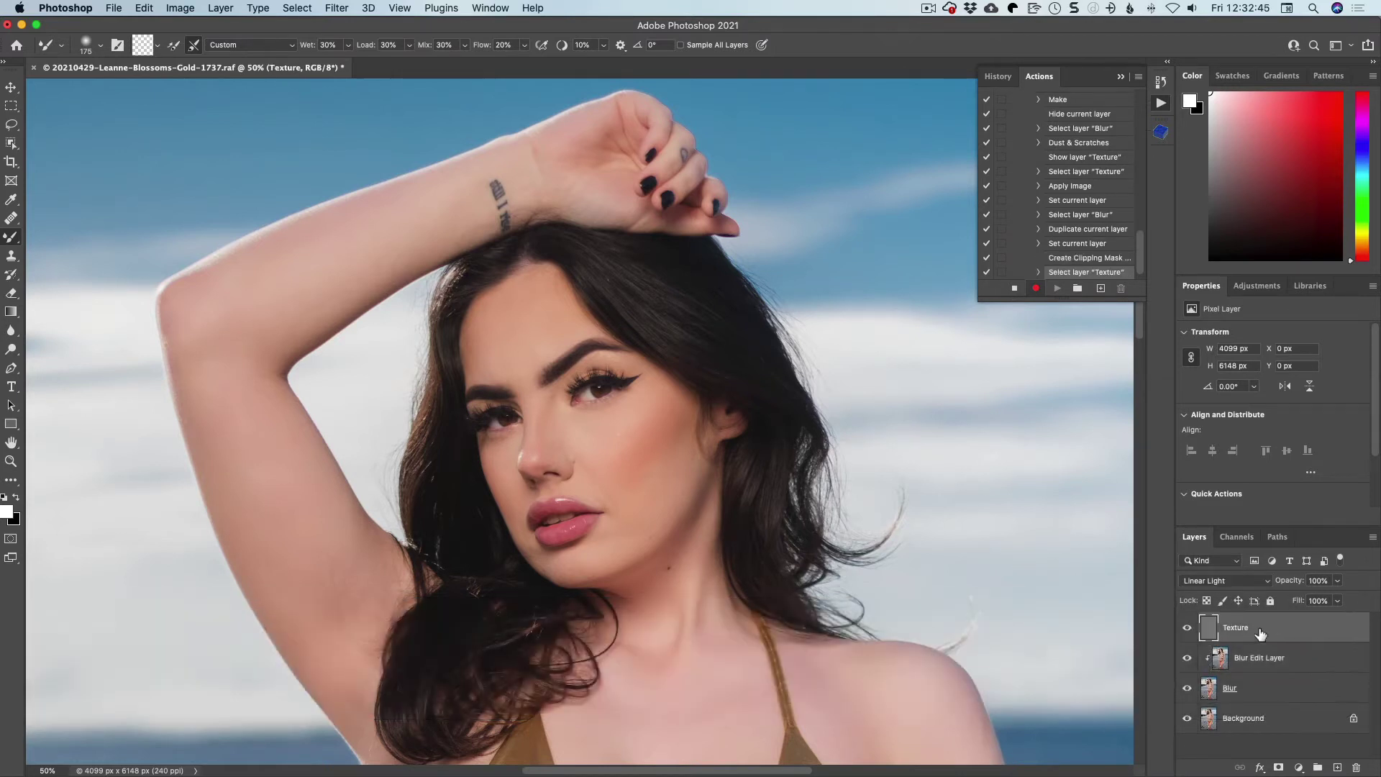
left_click_drag(1261, 633, 1337, 766)
double_click(1271, 628)
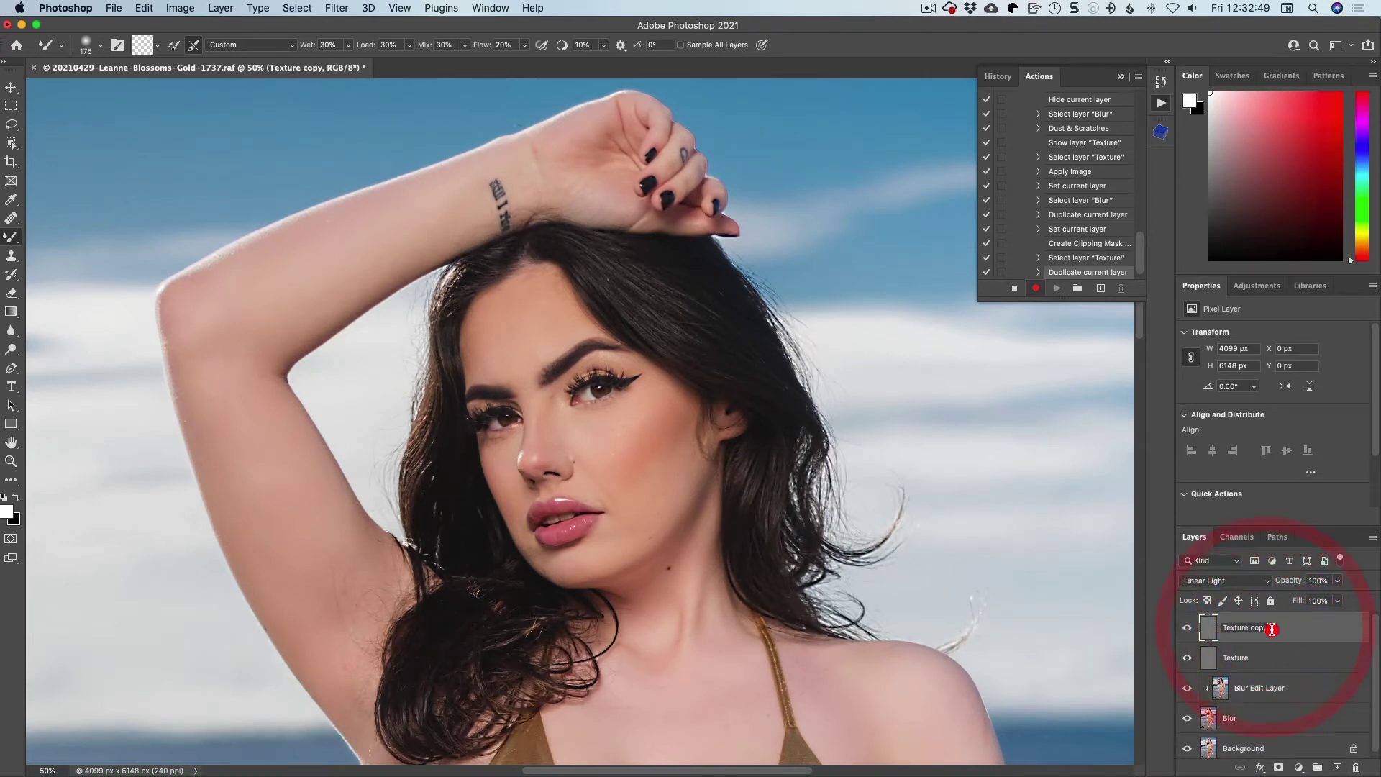
key("BackSpace")
type("Edit La")
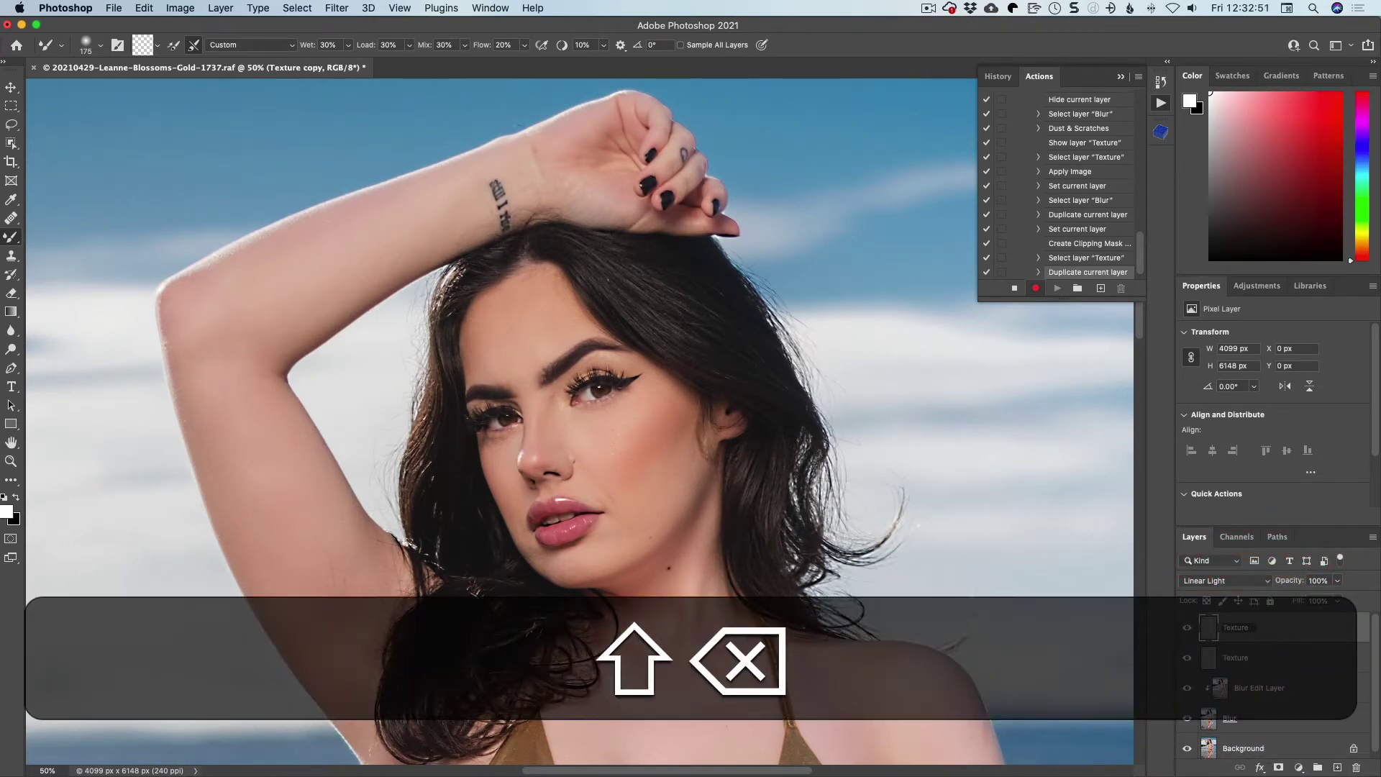
type("yer")
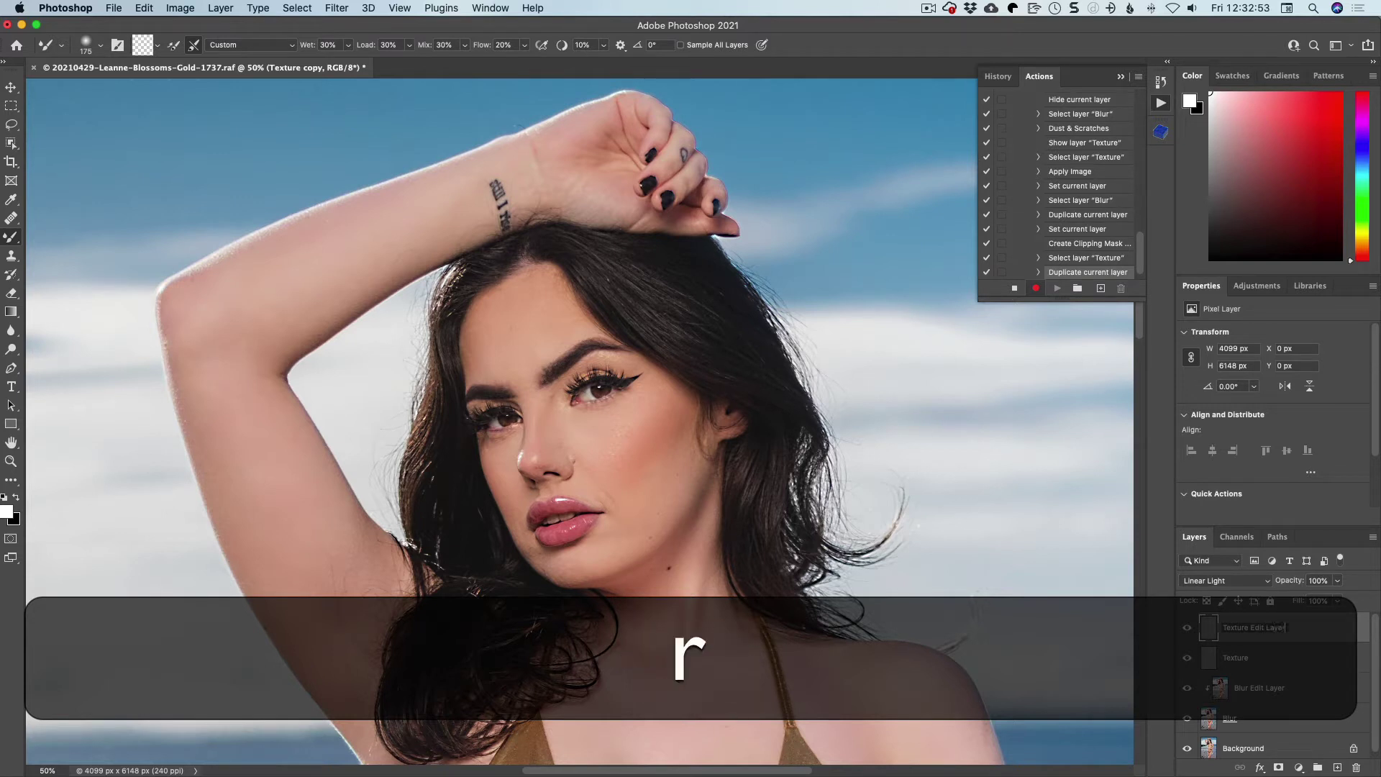
key("Return")
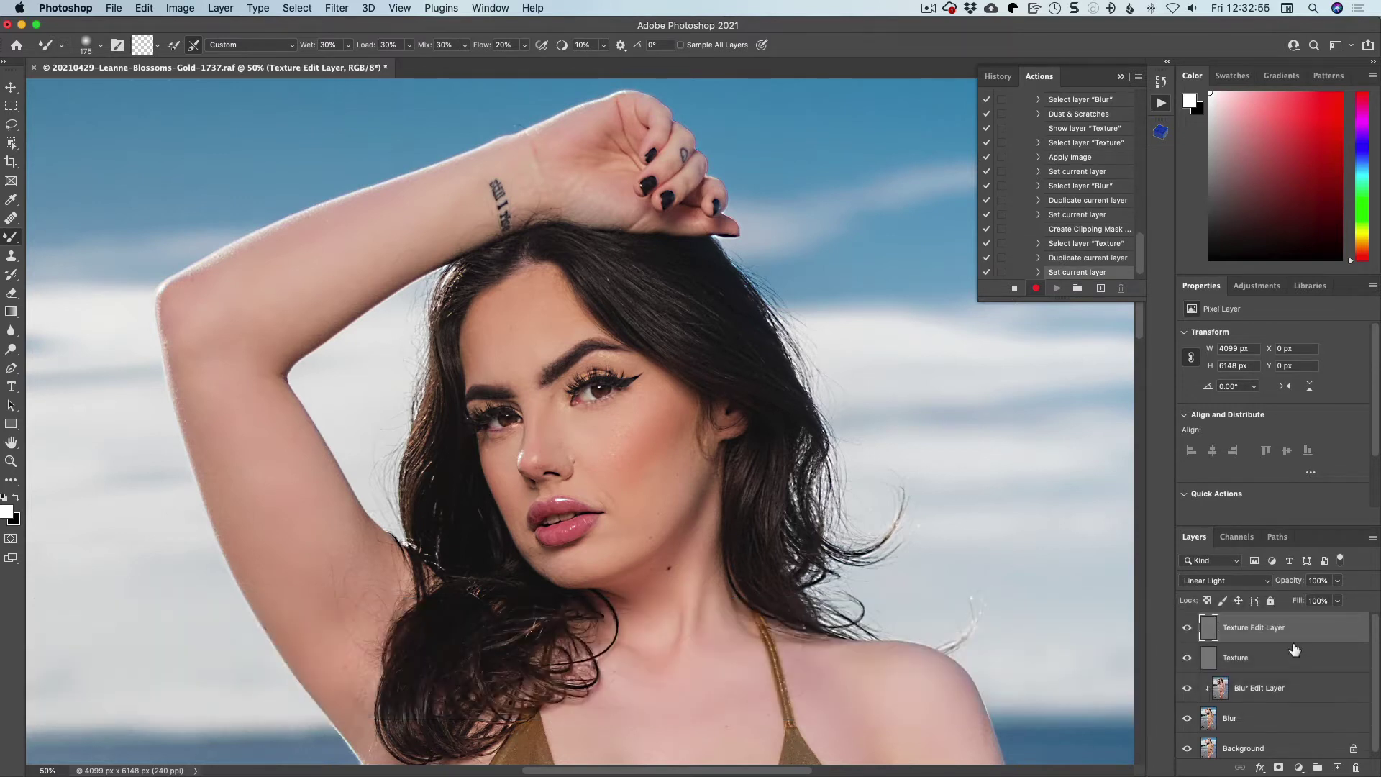
Step: Clip the Texture Edit Layer to the Texture layer and set its blend mode to Normal
key("alt")
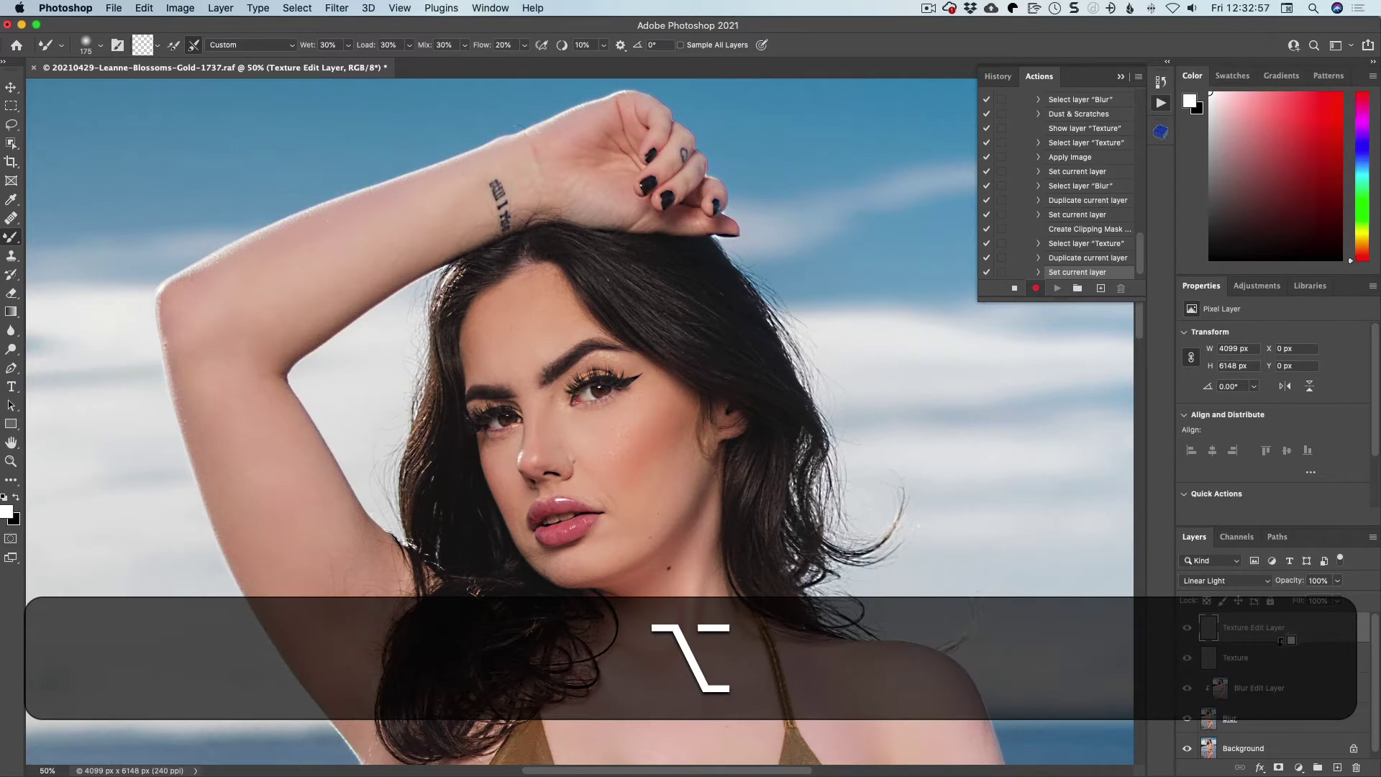
left_click(1280, 641, "alt")
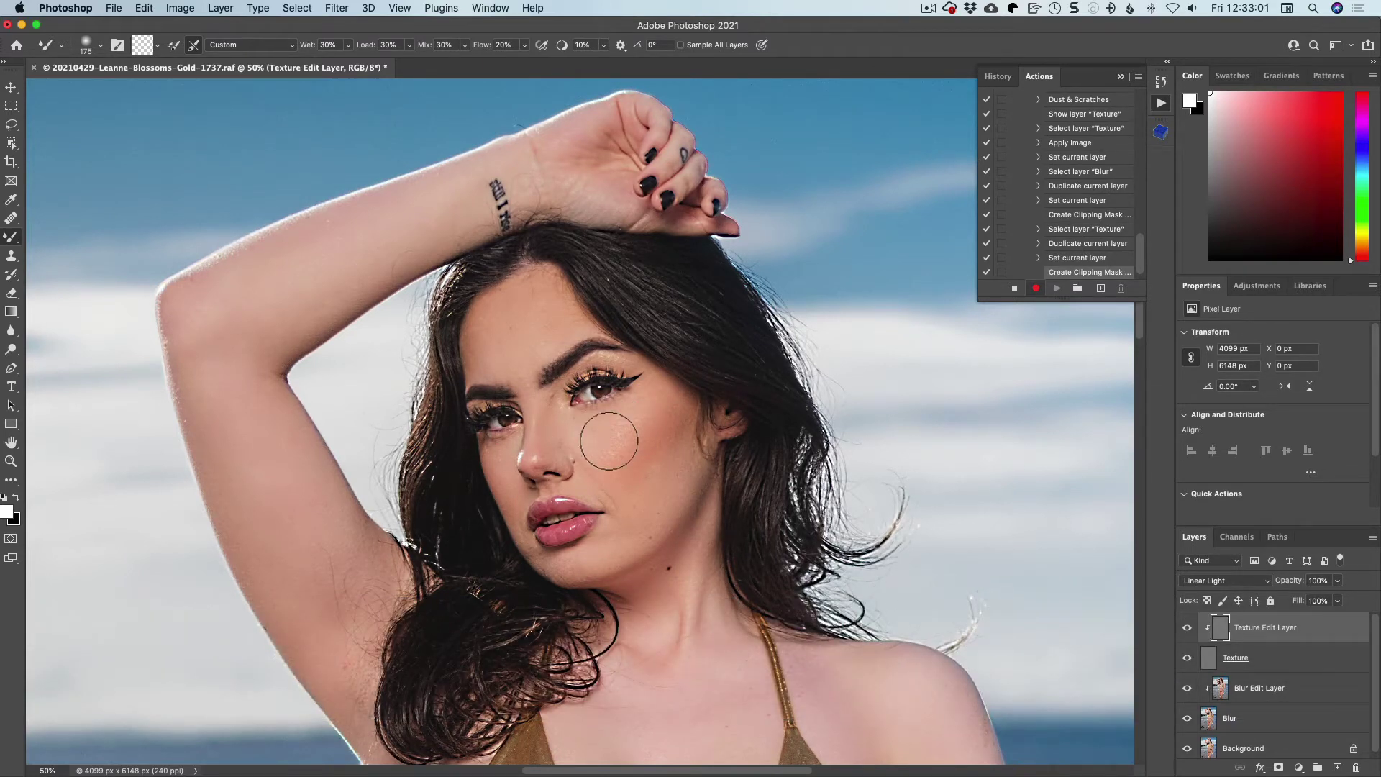
left_click(1220, 579)
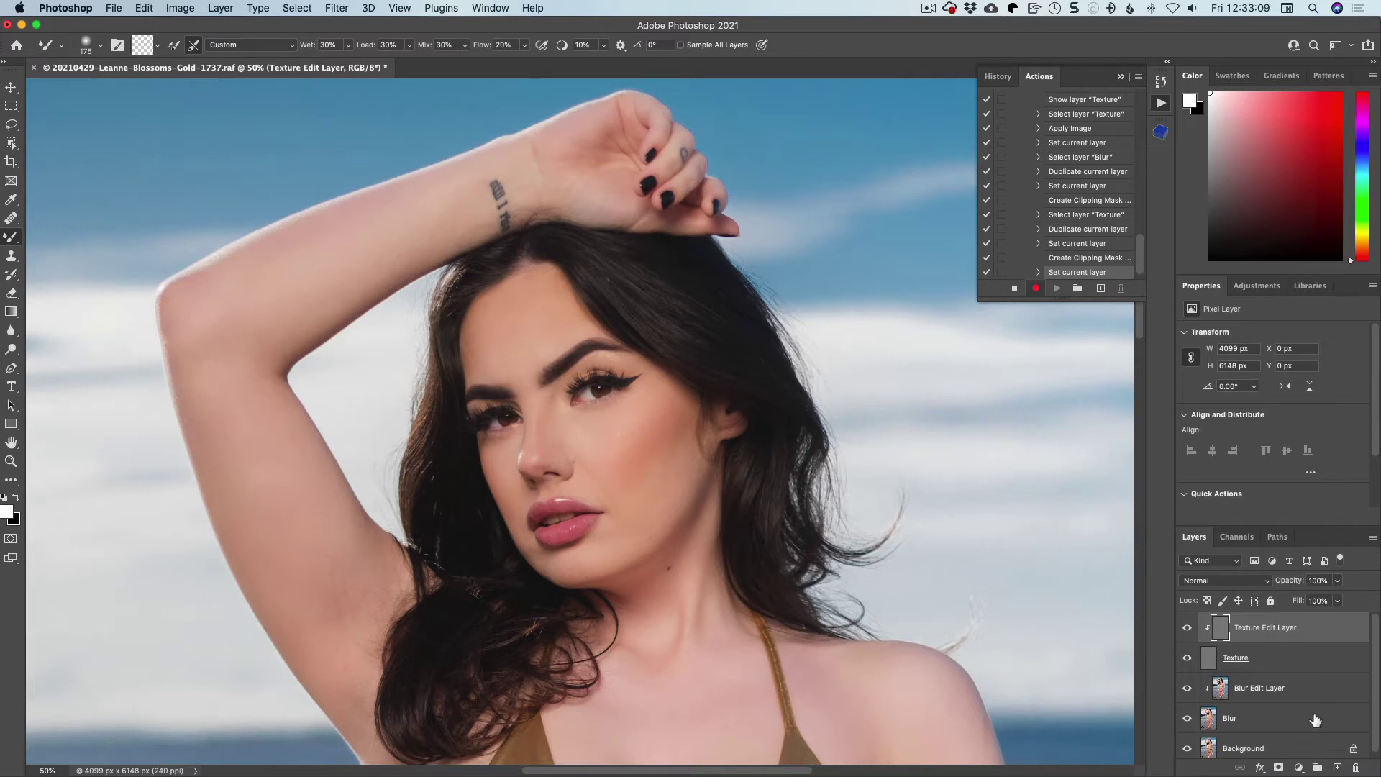
Step: Add a Curves adjustment layer above the Texture Edit Layer and set its blend mode to Color Dodge
left_click(1299, 767)
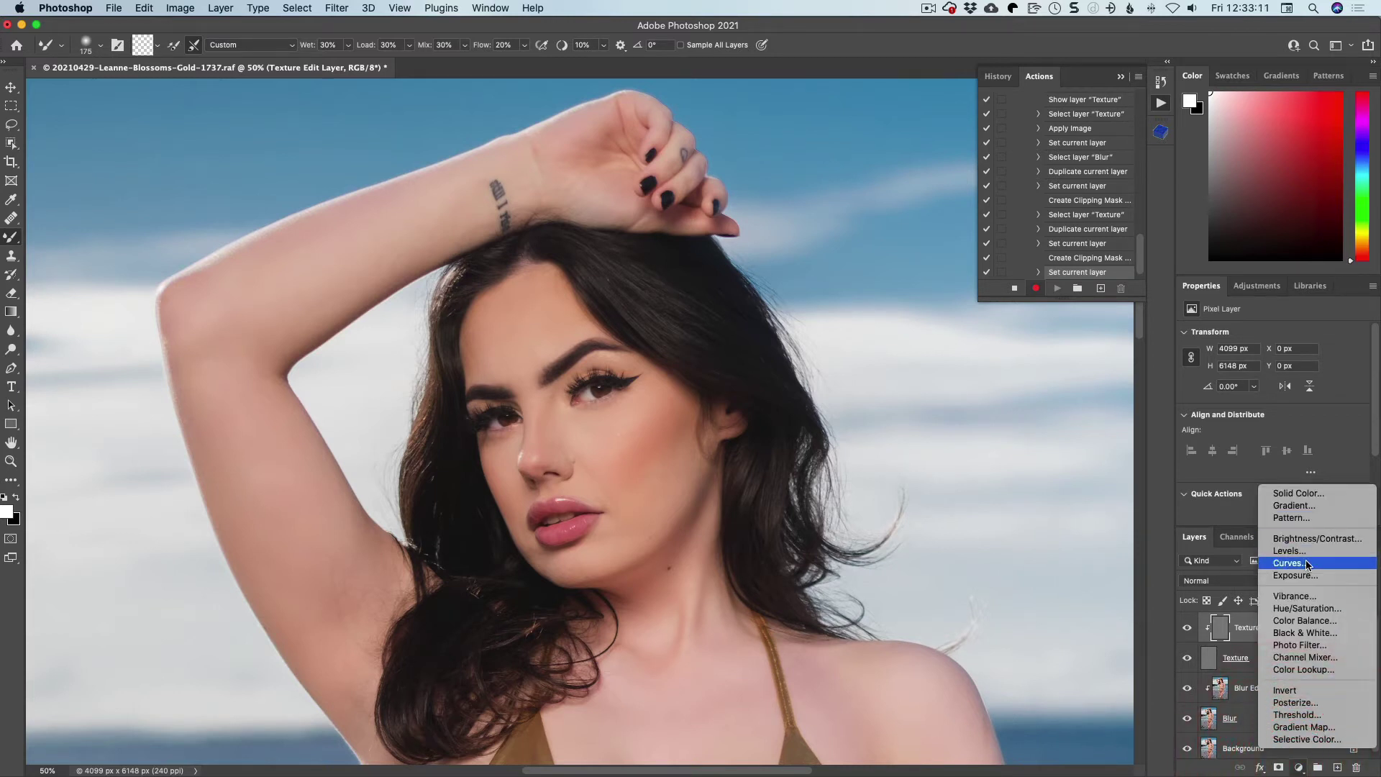
left_click(1307, 564)
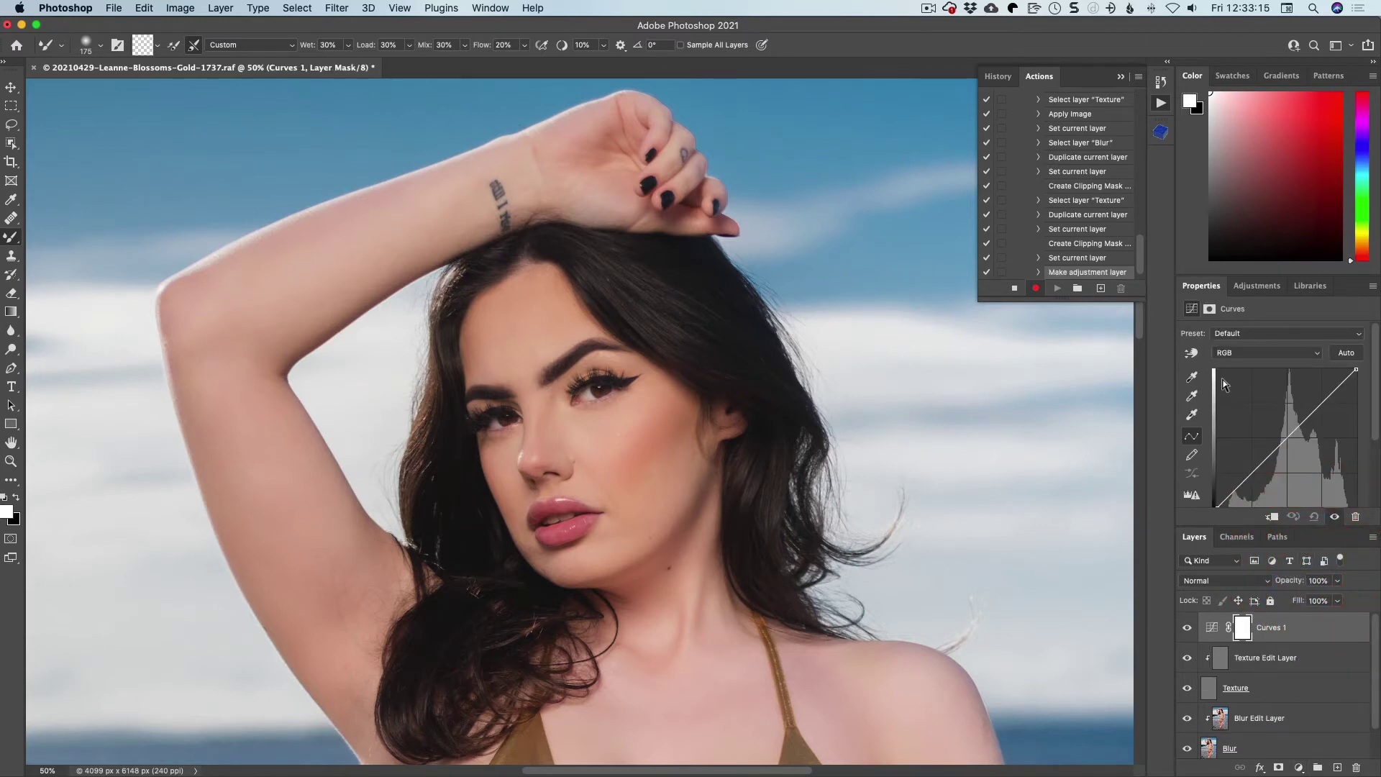
left_click(1231, 580)
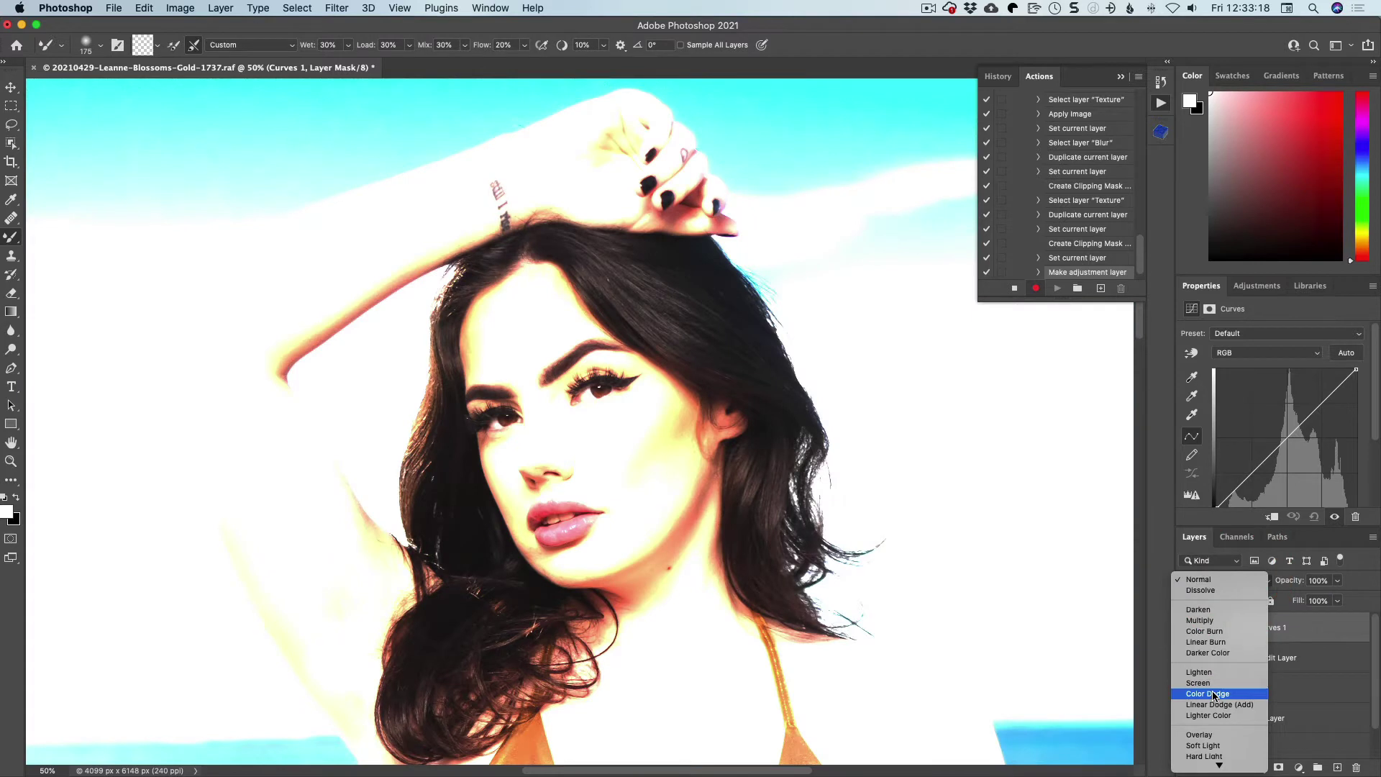
left_click(1207, 693)
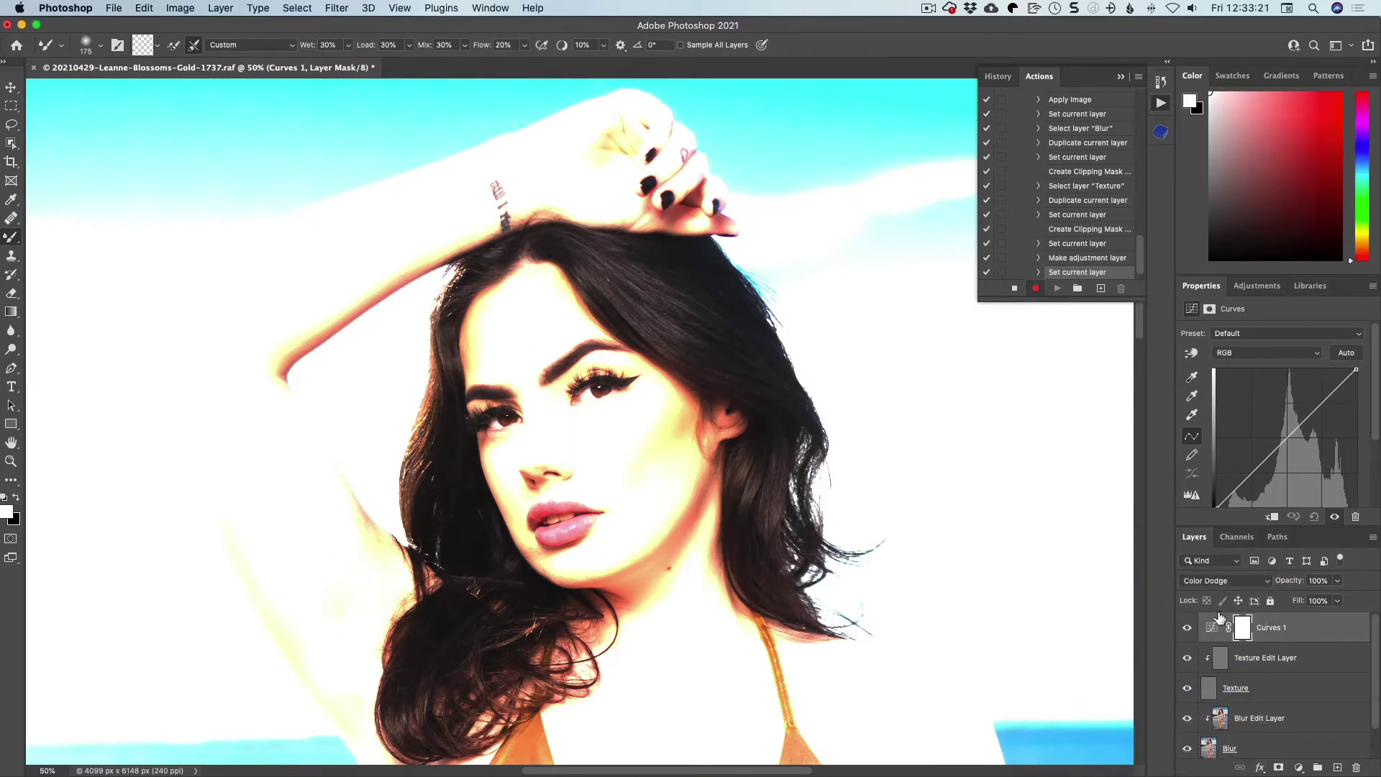
Step: Invert the Curves layer's mask to black
key("super")
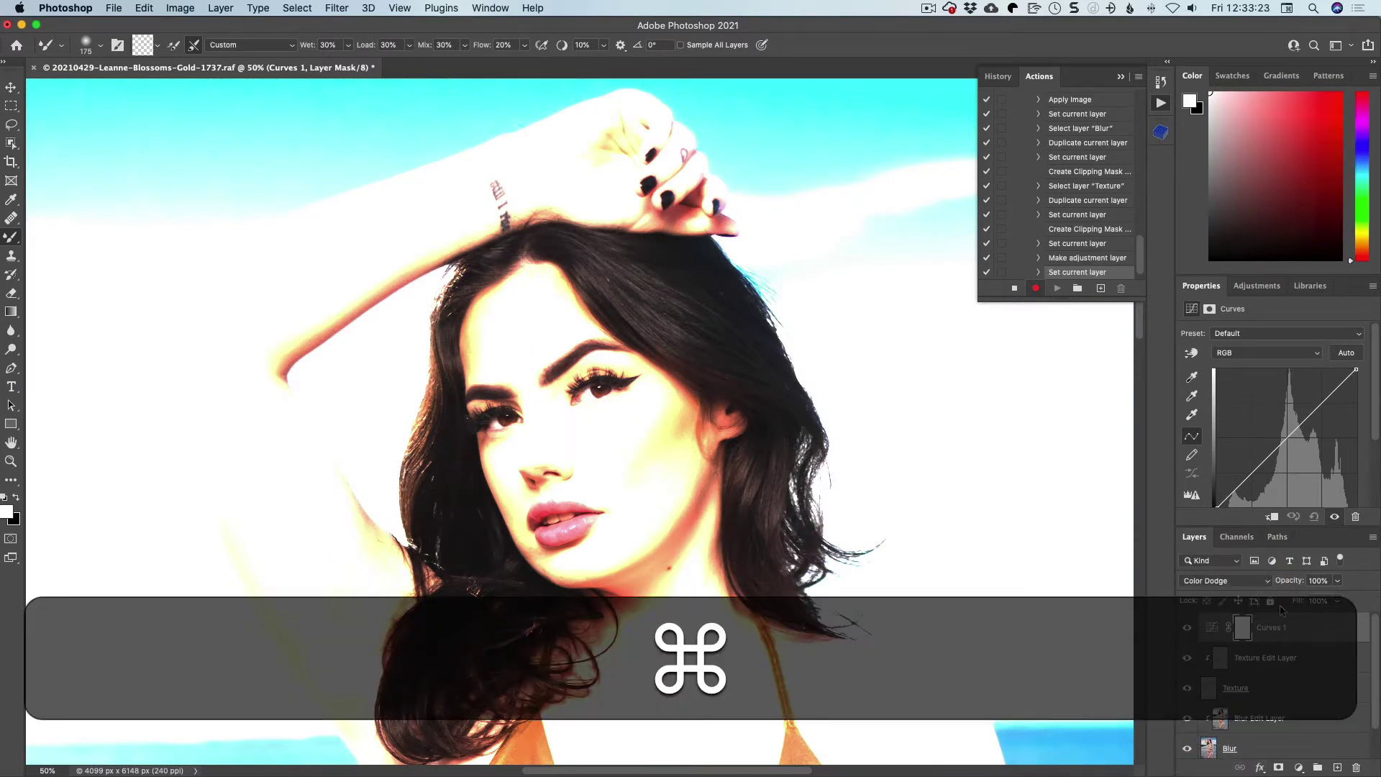
key("super")
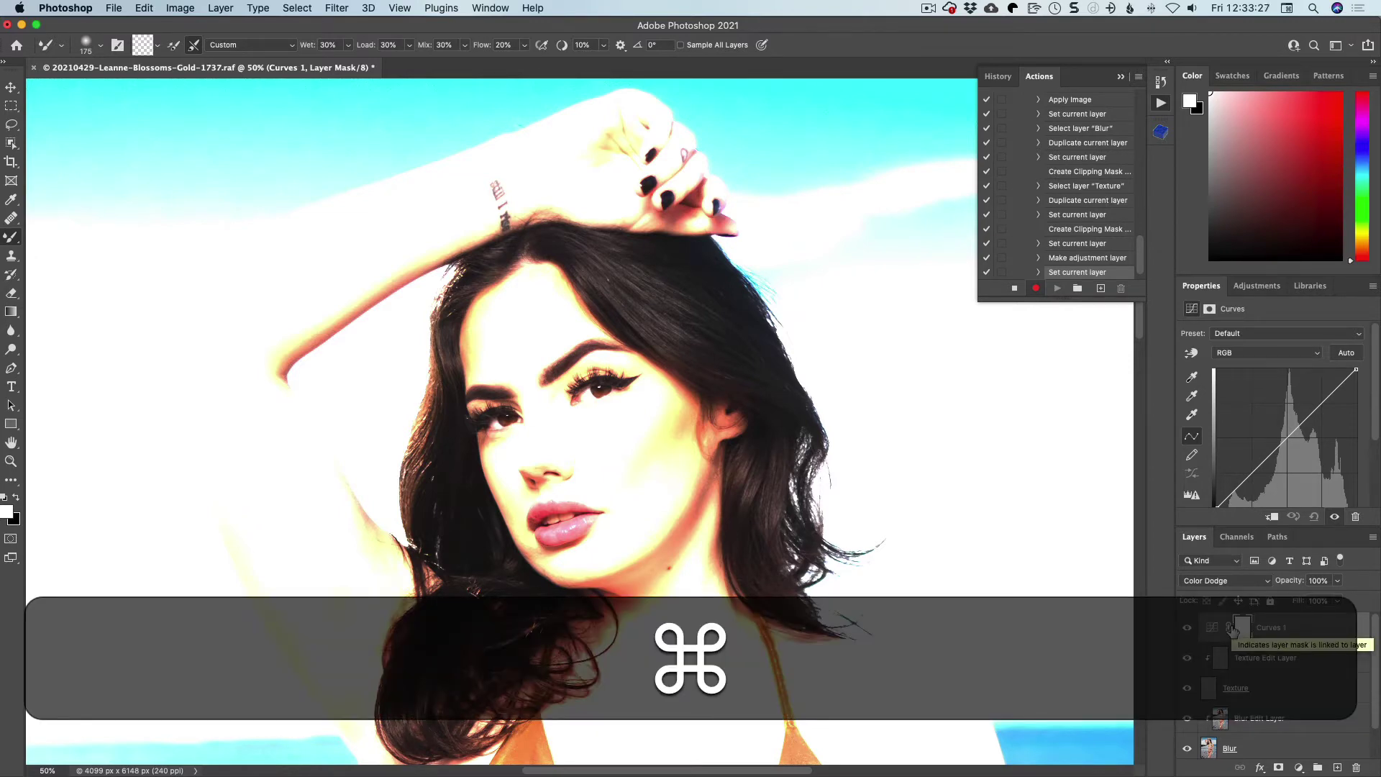
key("super+i")
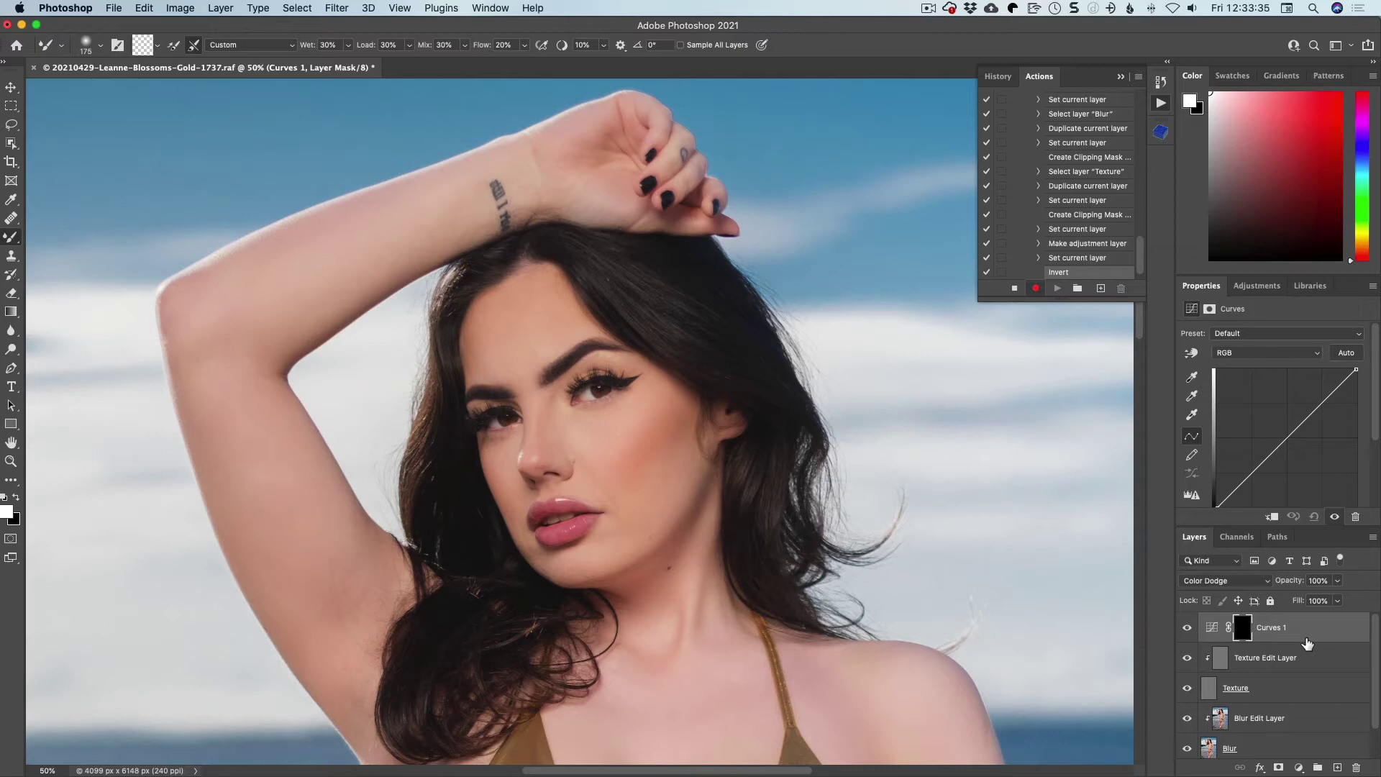
Step: Create a new layer above the Curves layer in Soft Light mode, filled with the neutral 50% gray
left_click(220, 8)
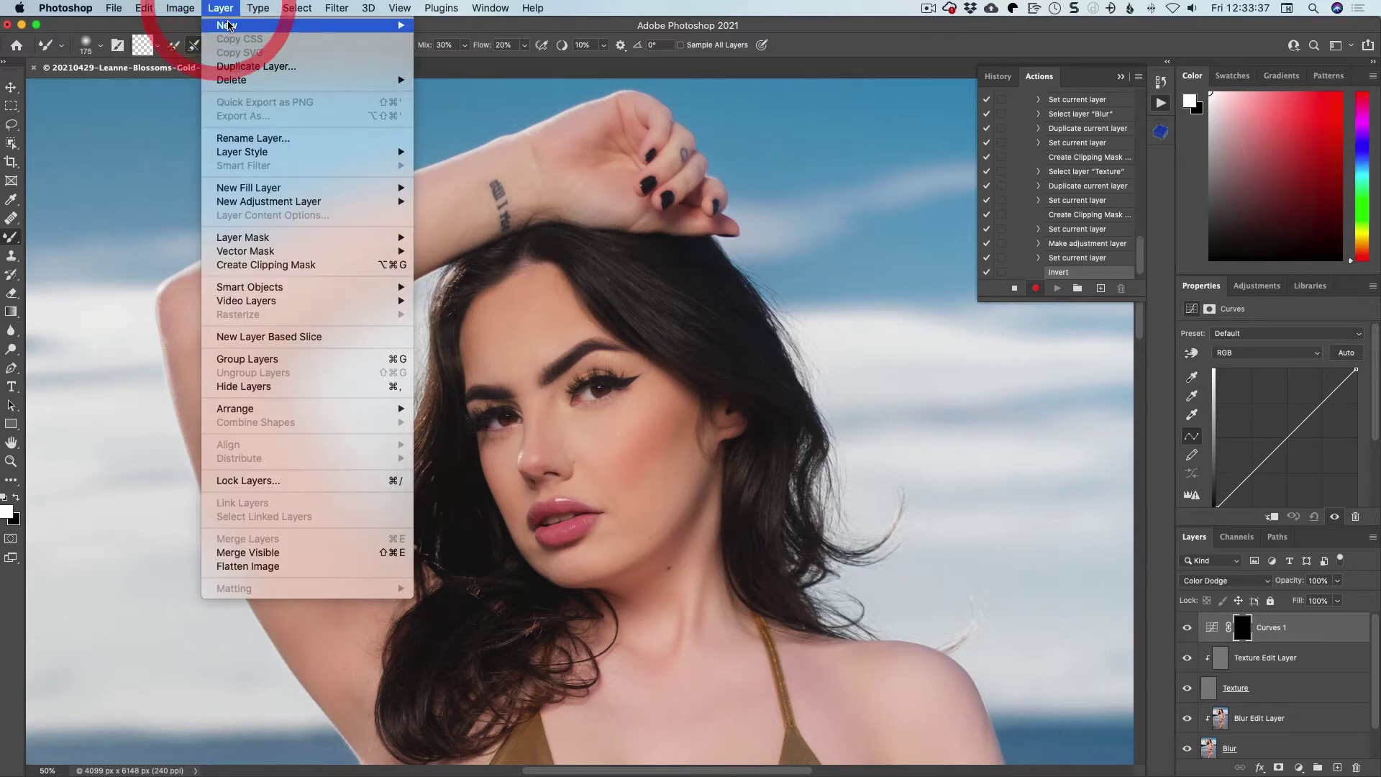
mouse_move(302, 25)
left_click(510, 29)
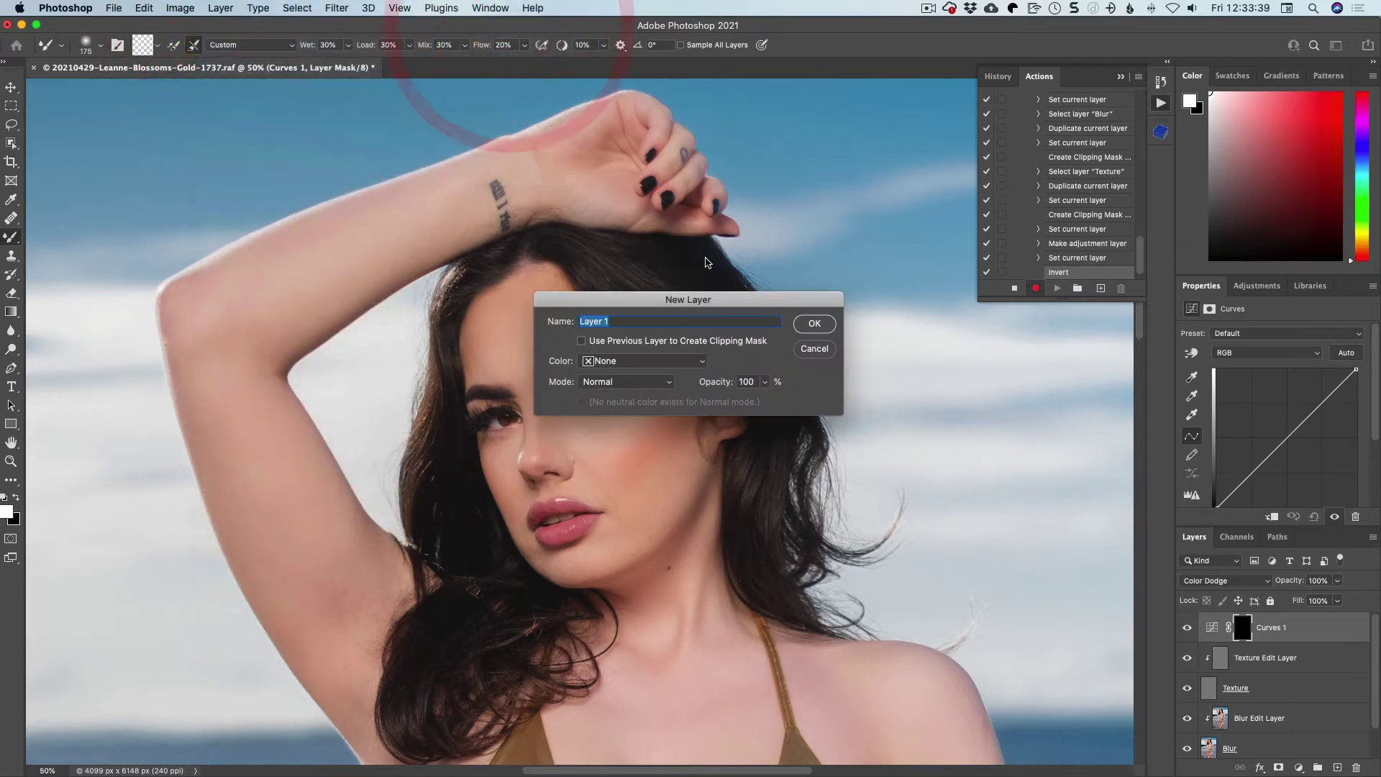
left_click(657, 382)
left_click(608, 568)
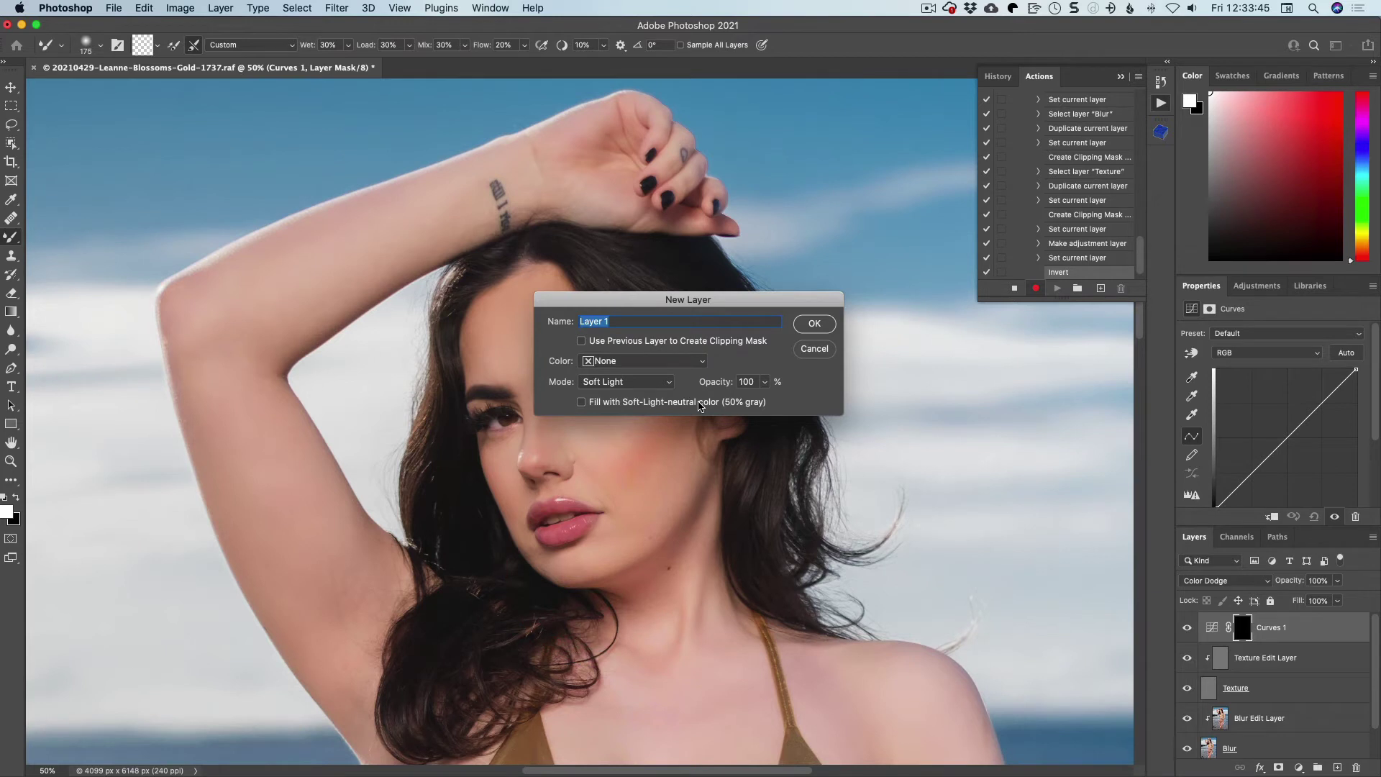
left_click(581, 402)
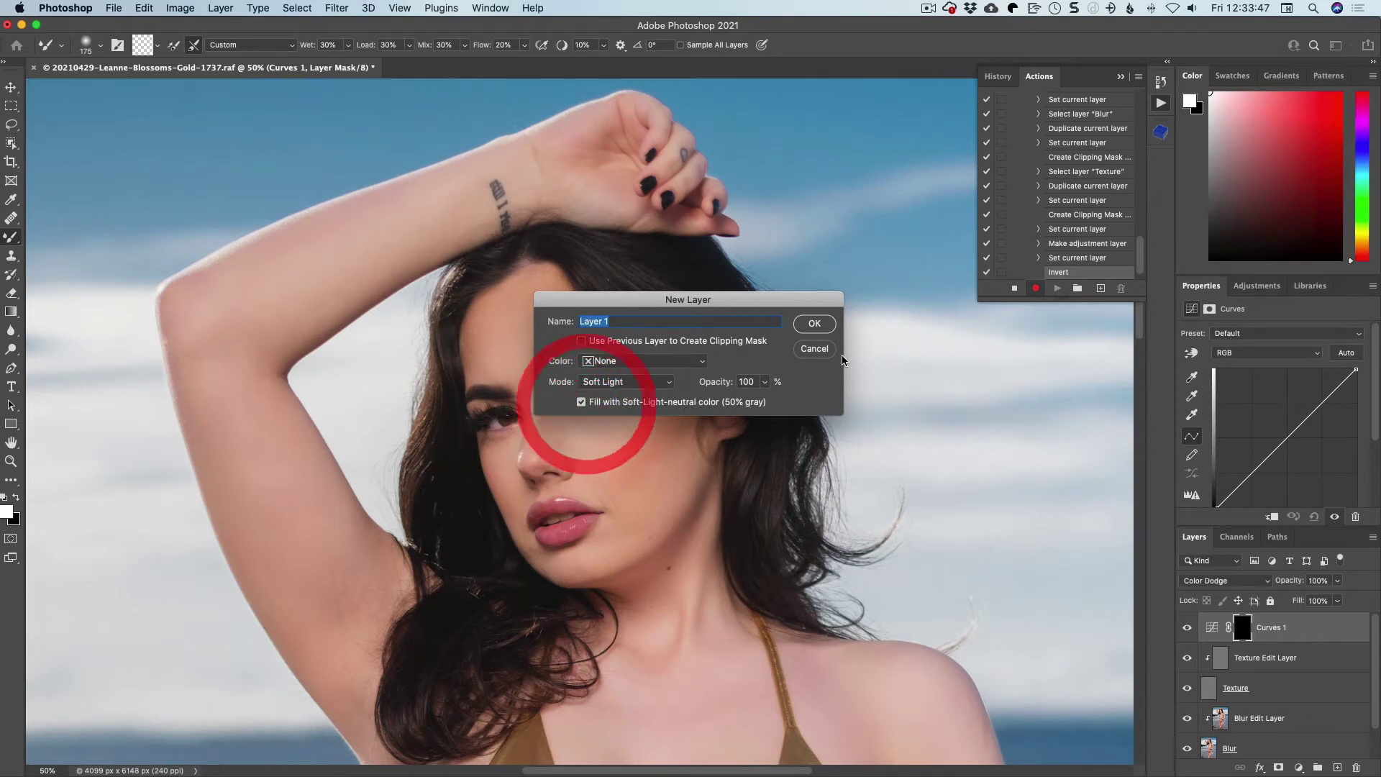
left_click(814, 325)
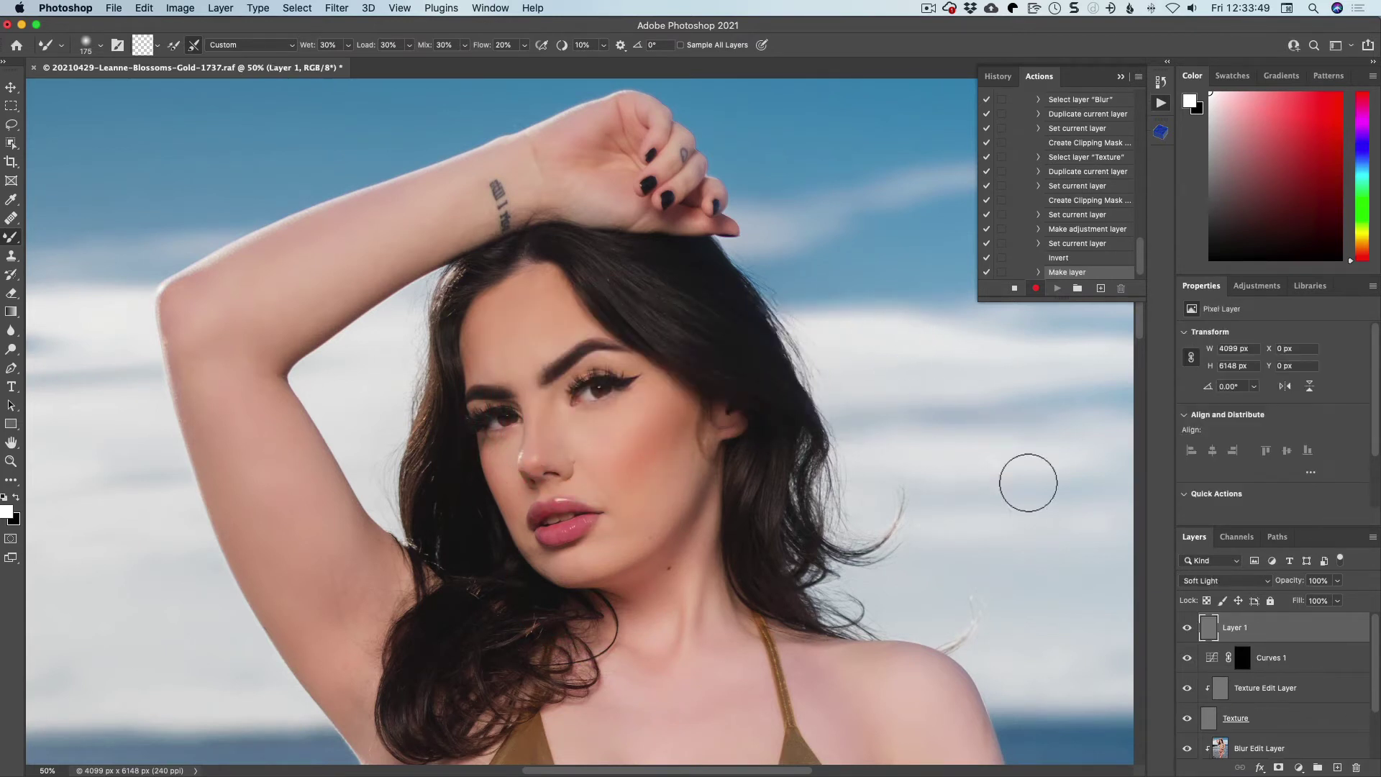
Step: Rename the Soft Light layer as D&B
double_click(1234, 627)
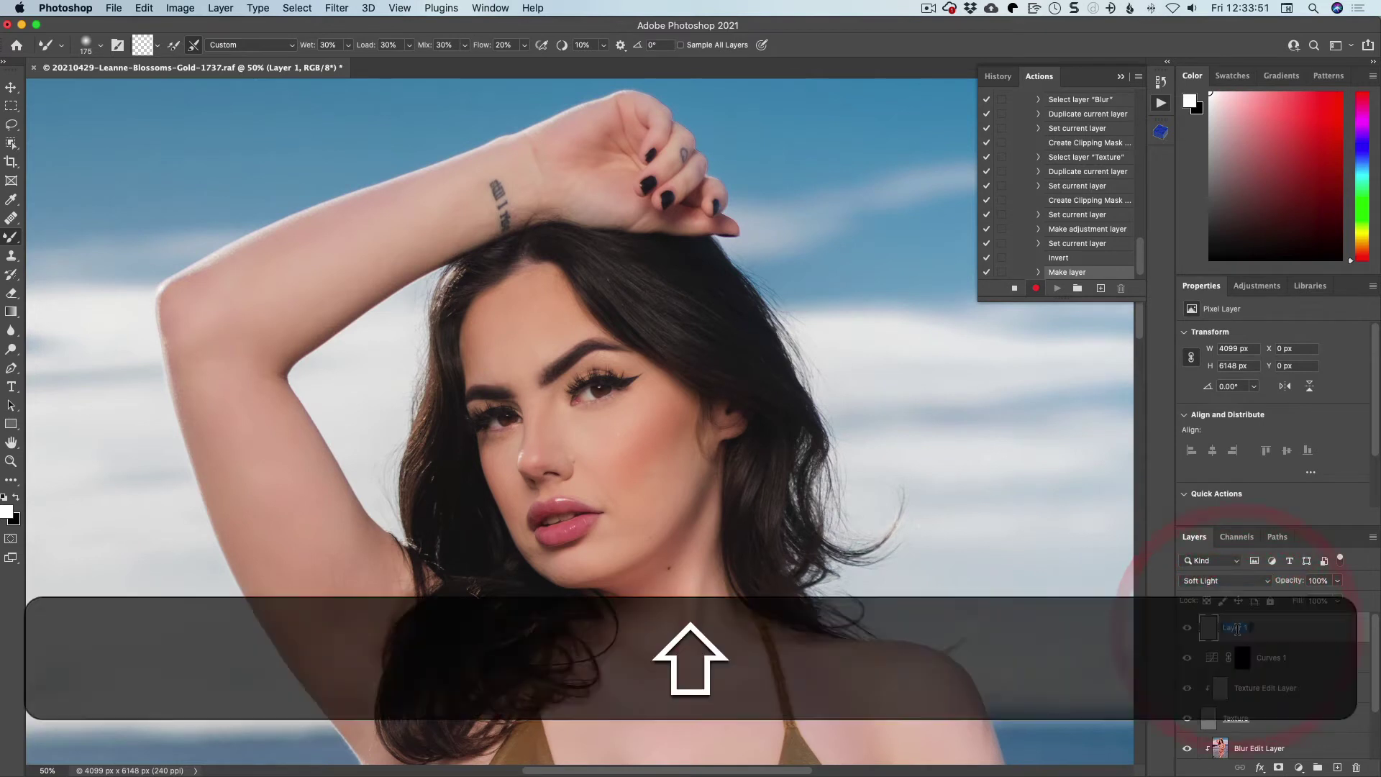
type("D&")
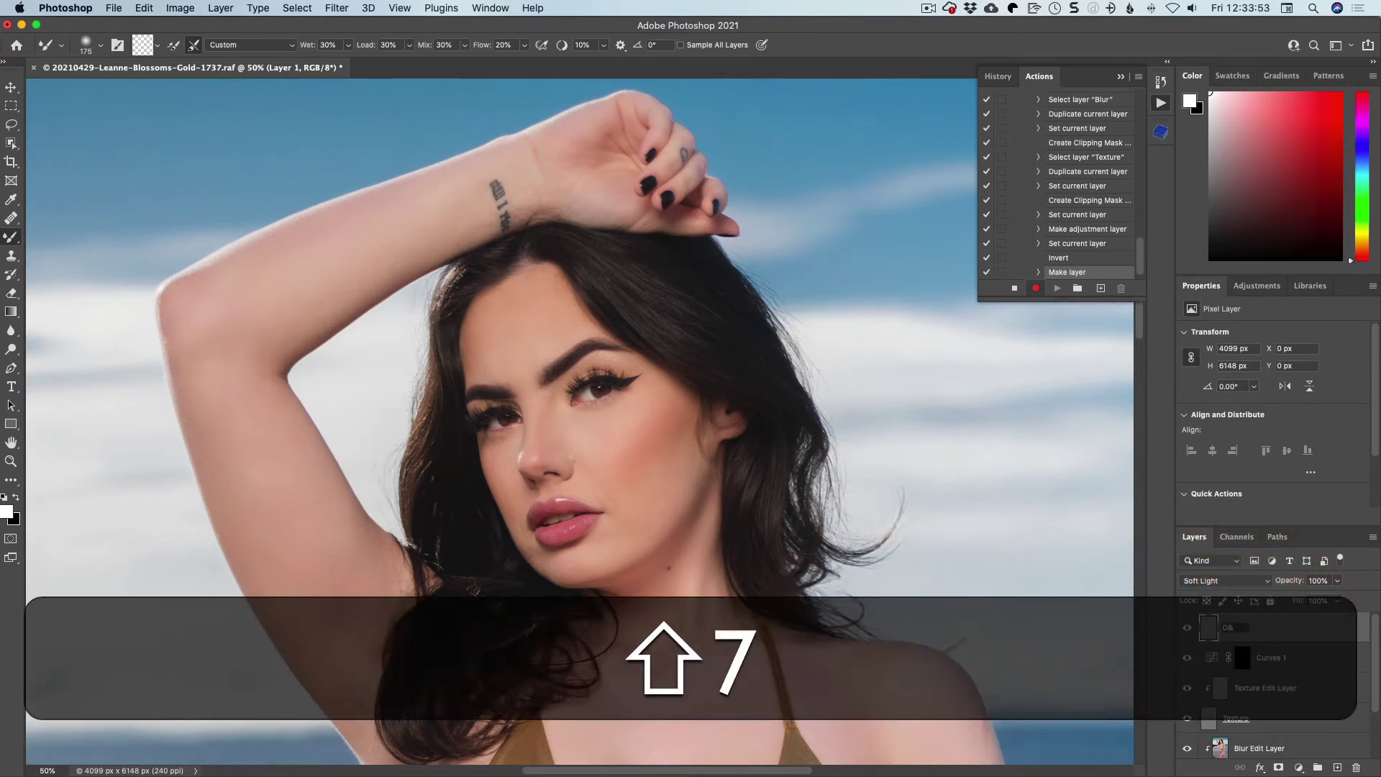
type("B")
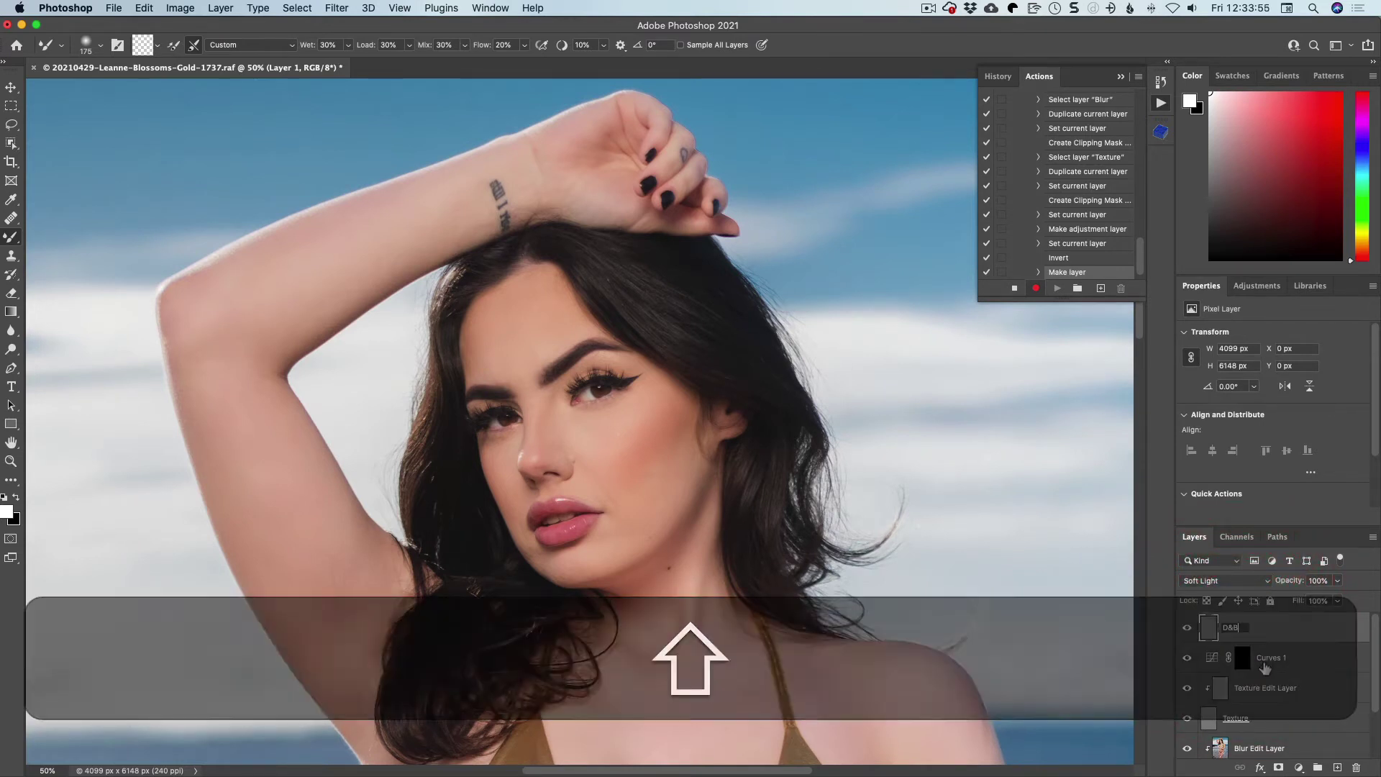
left_click(1281, 630)
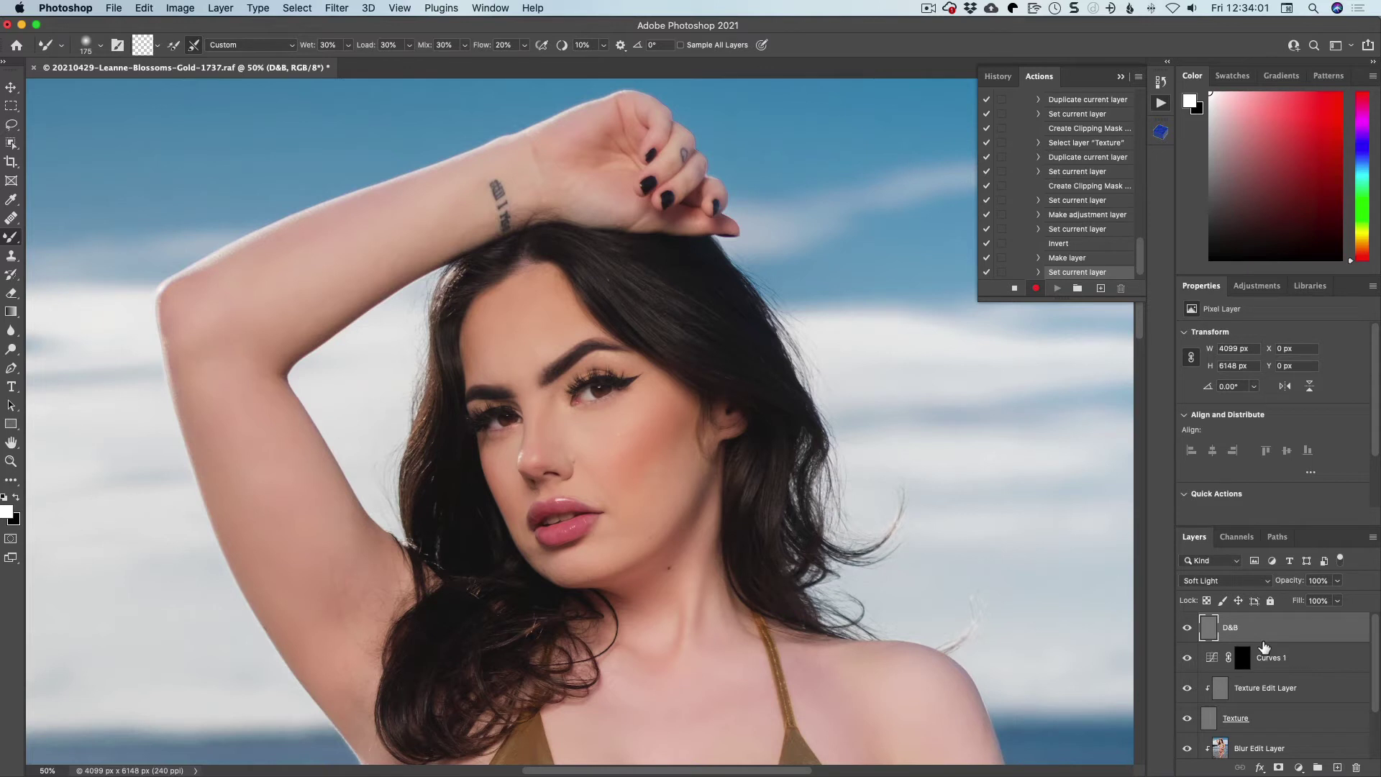
Step: Record the selection of the Mixer Brush and the Blur Edit Layer in the action, and stop the recording
left_click_drag(1374, 642, 1375, 687)
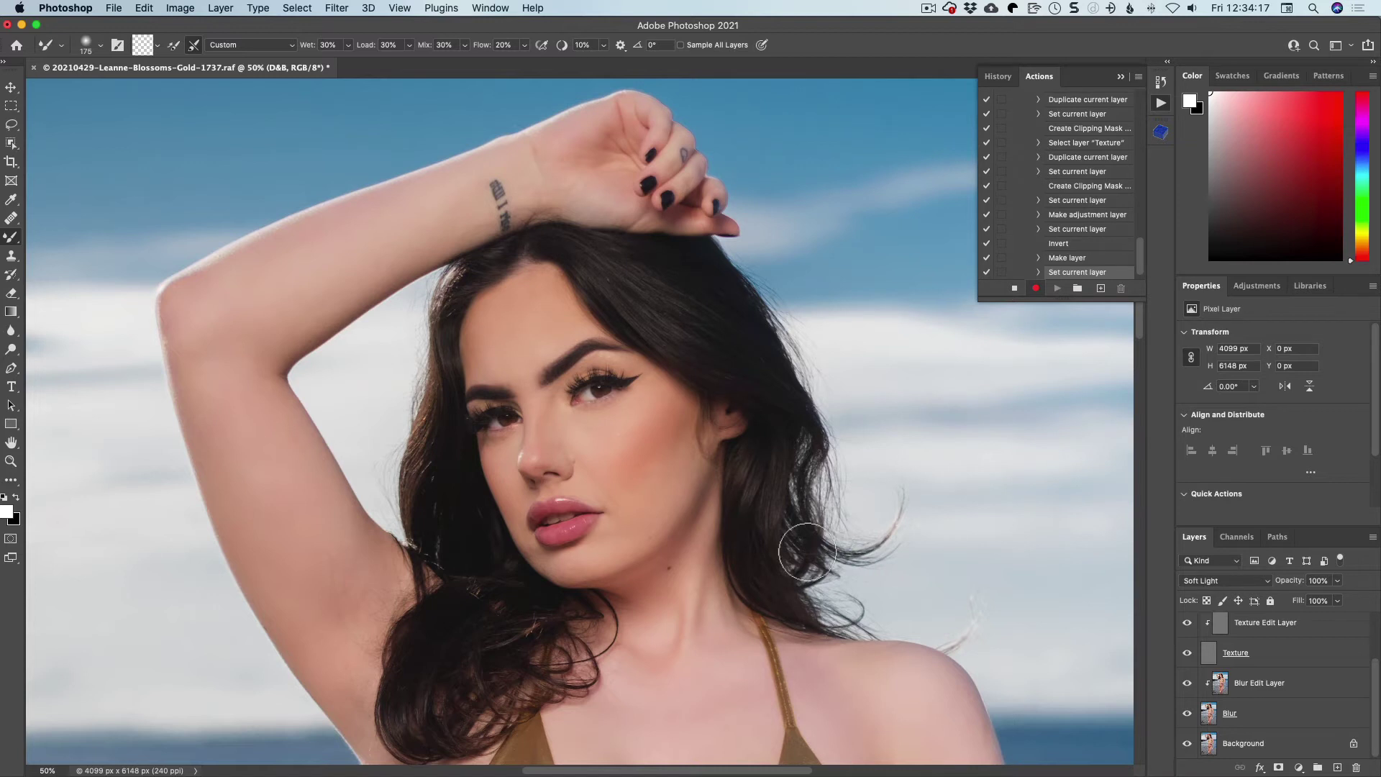
key("h")
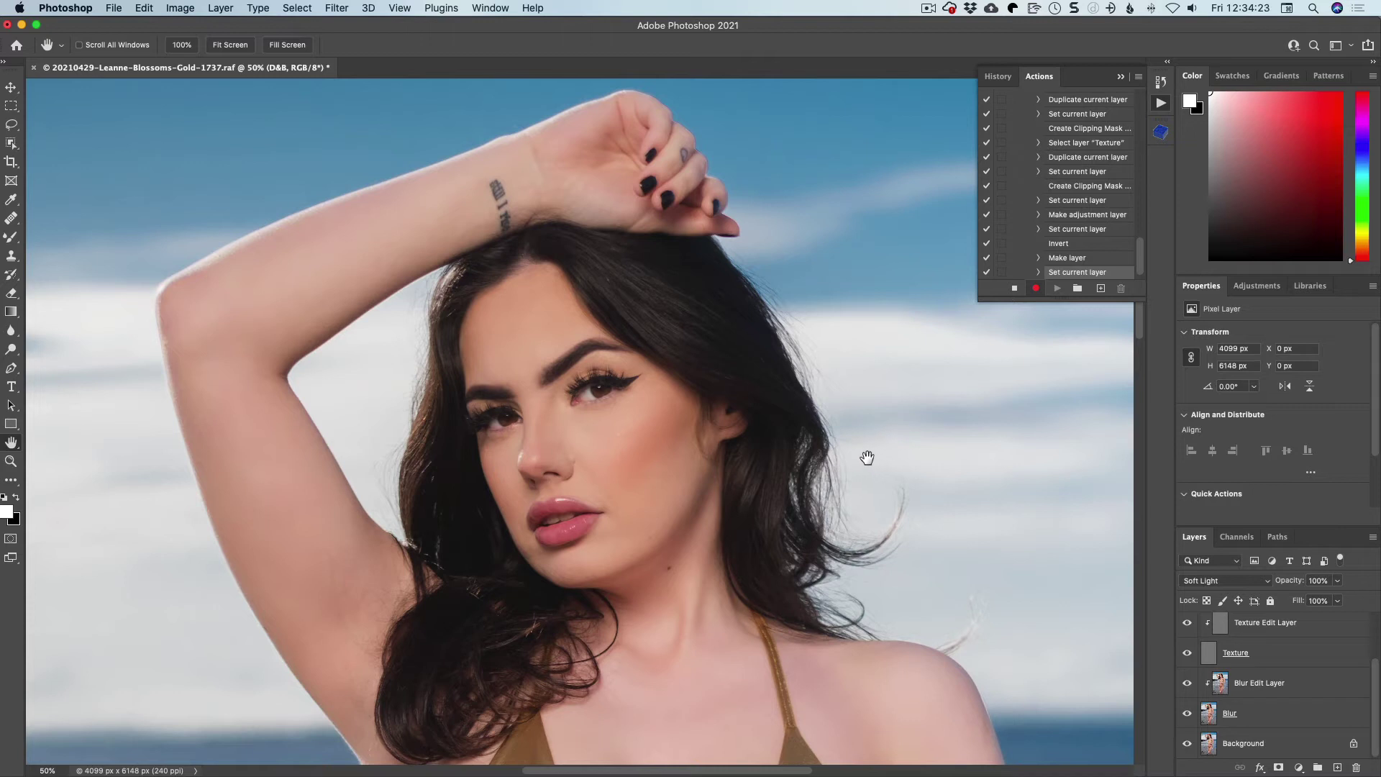
key("b")
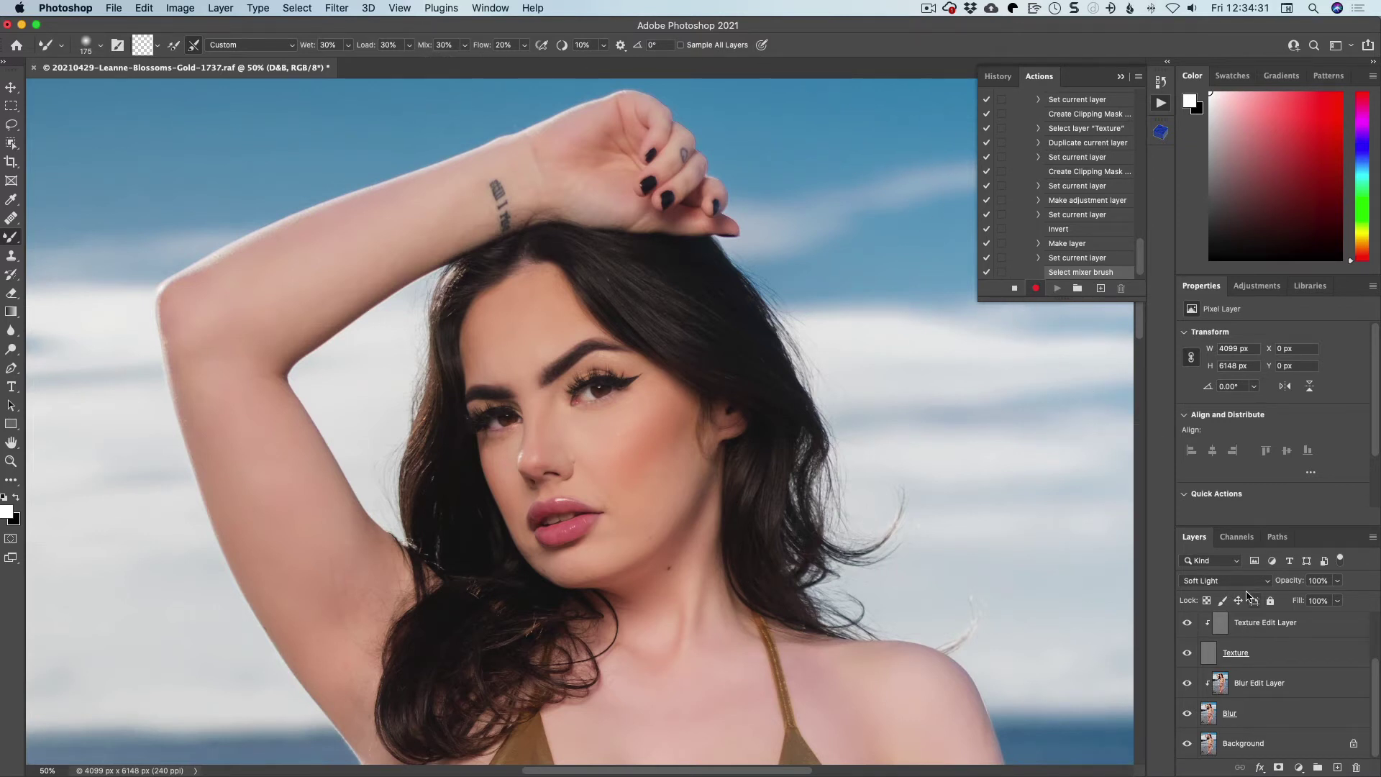
left_click(1264, 689)
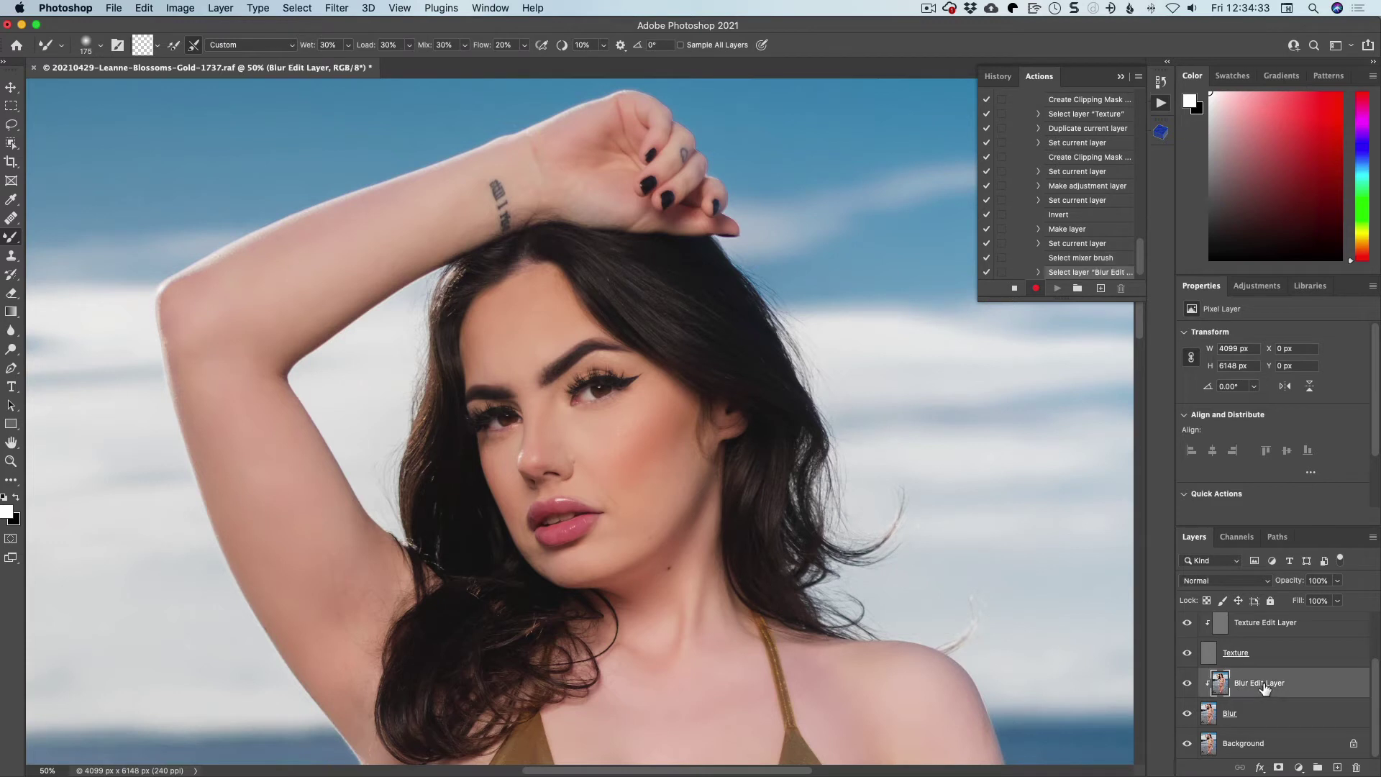
left_click(1014, 289)
Step: Display the actions in Button Mode and find the FS8 D&S action
left_click(1139, 77)
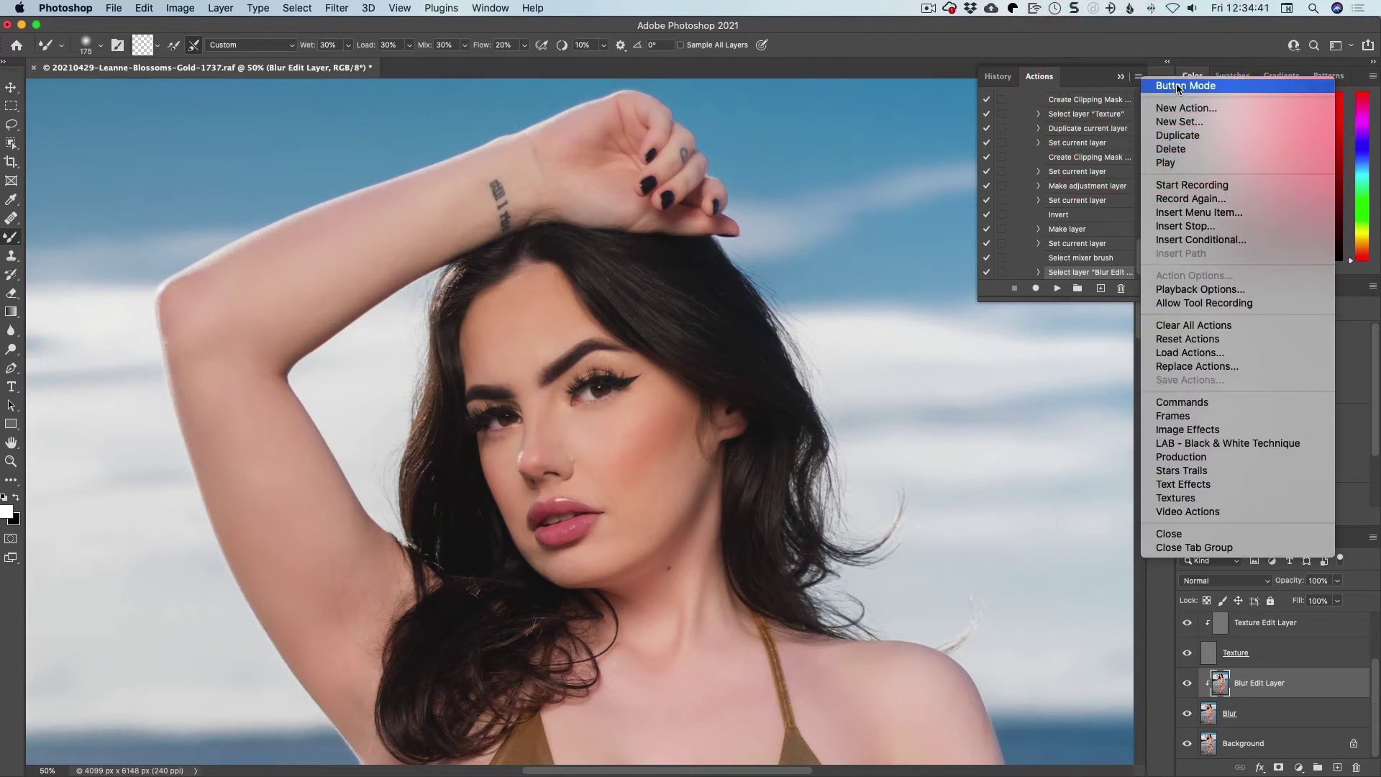
left_click(1179, 86)
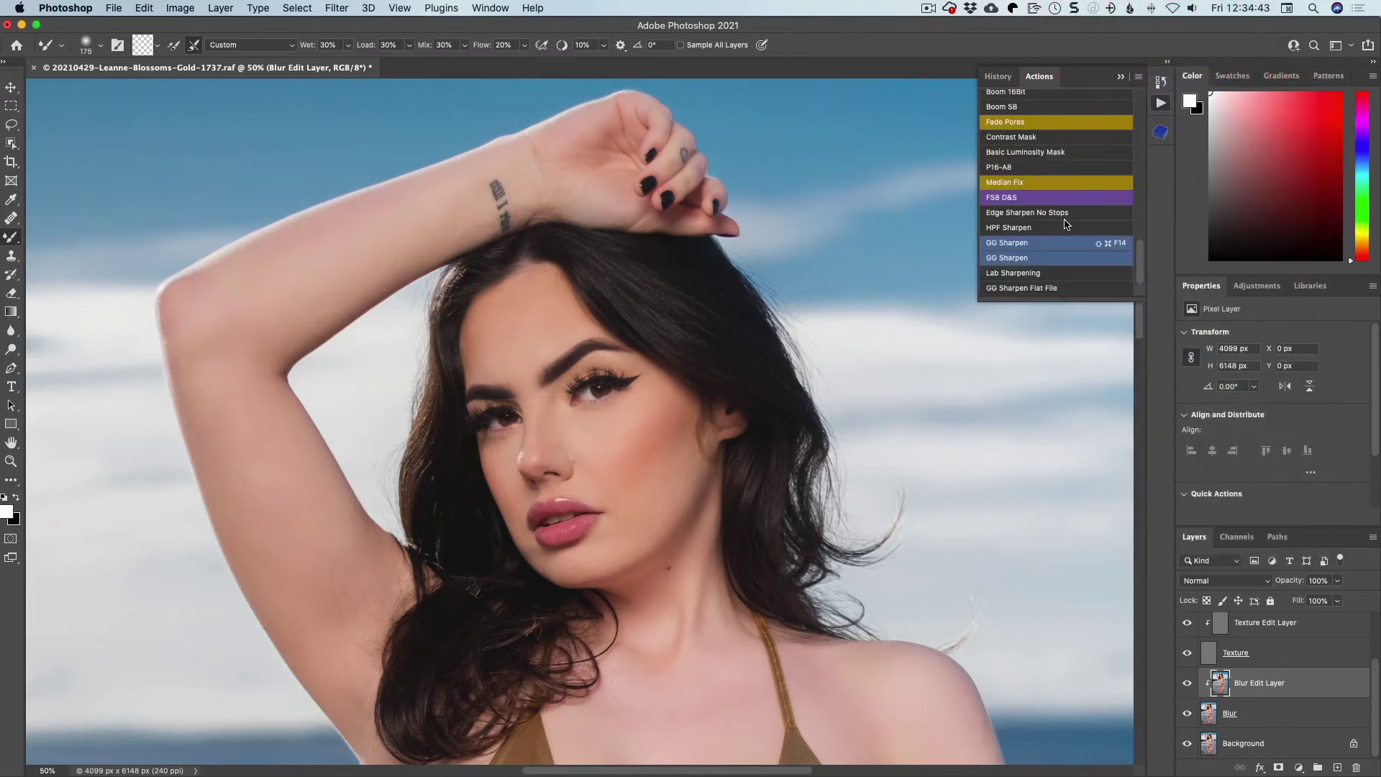
scroll(1069, 225, "up", 2)
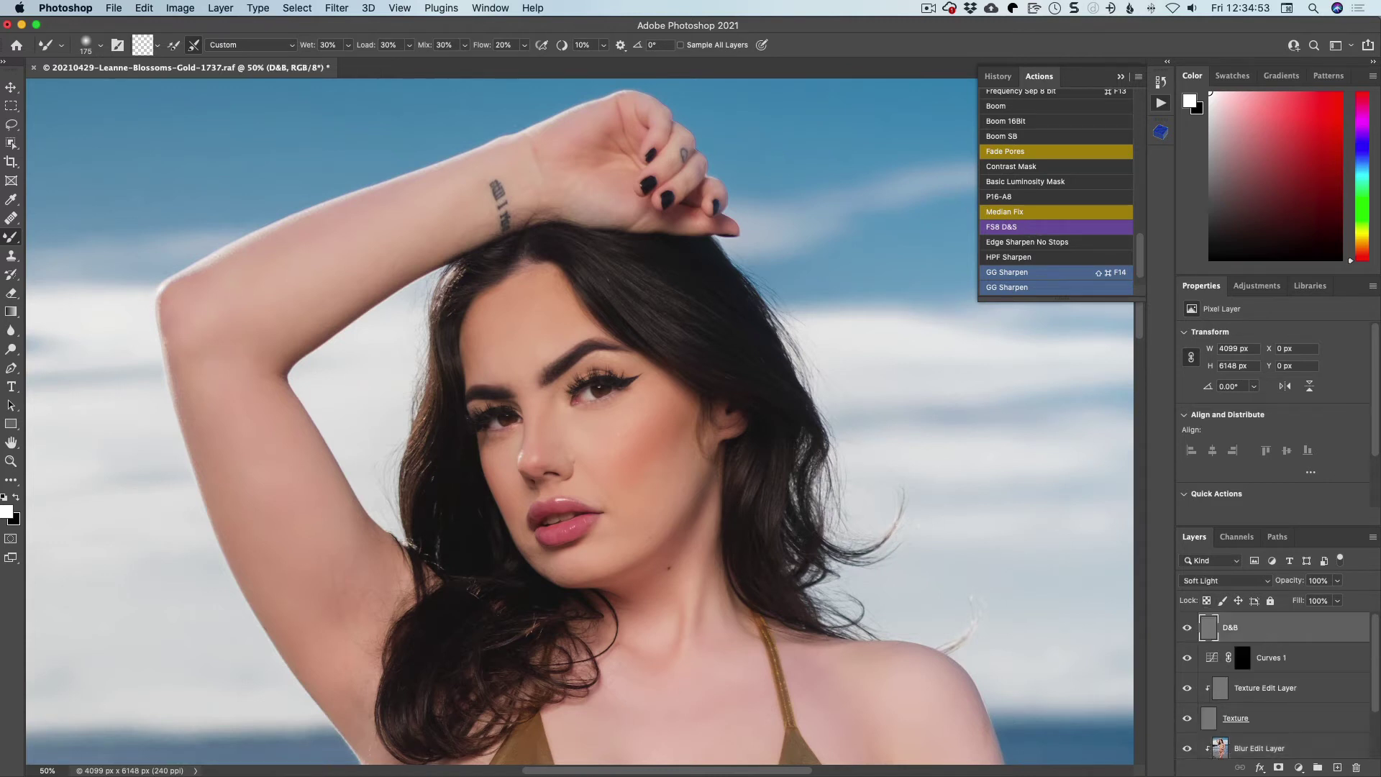
Step: Delete every layer above the Background and restore the complete frequency separation layer stack
scroll(1276, 635, "down", 2)
left_click(1267, 712, "shift")
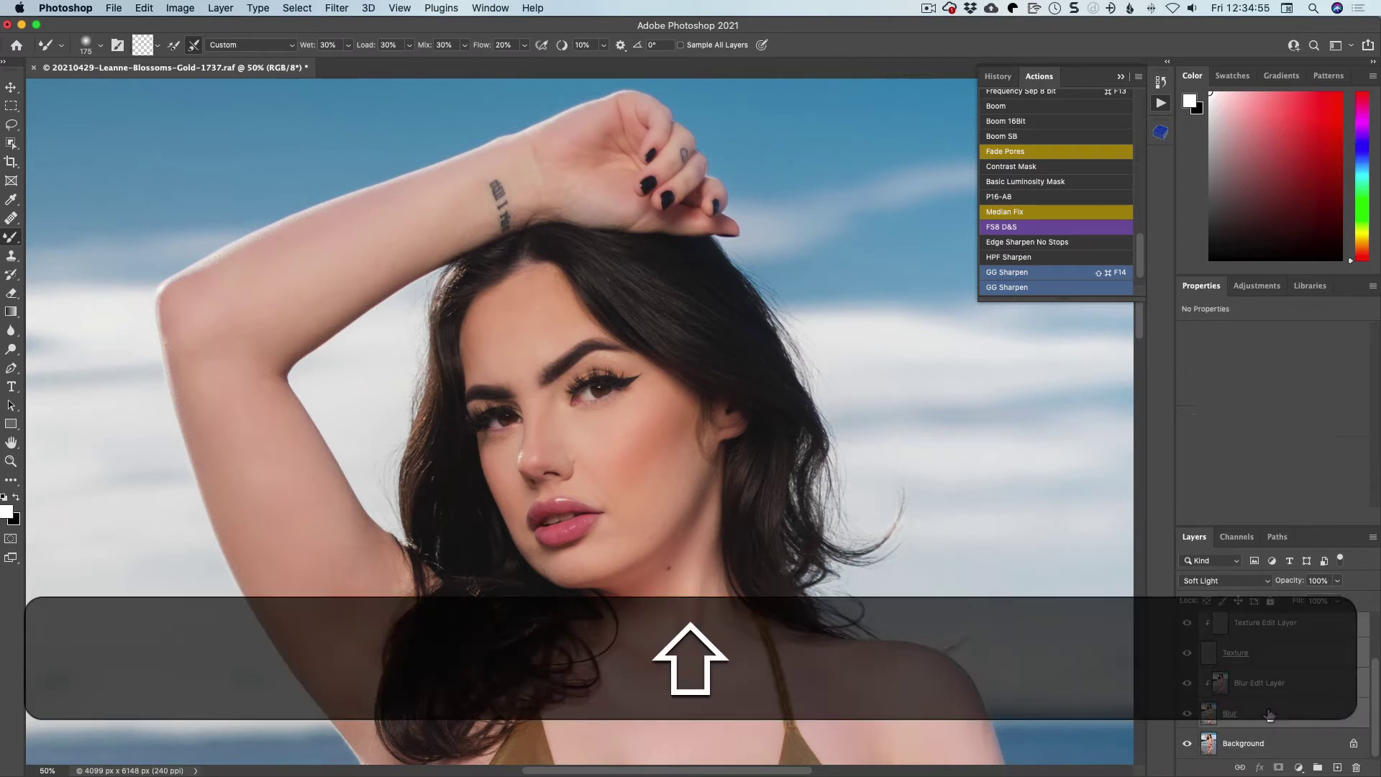
left_click_drag(1284, 714, 1357, 768)
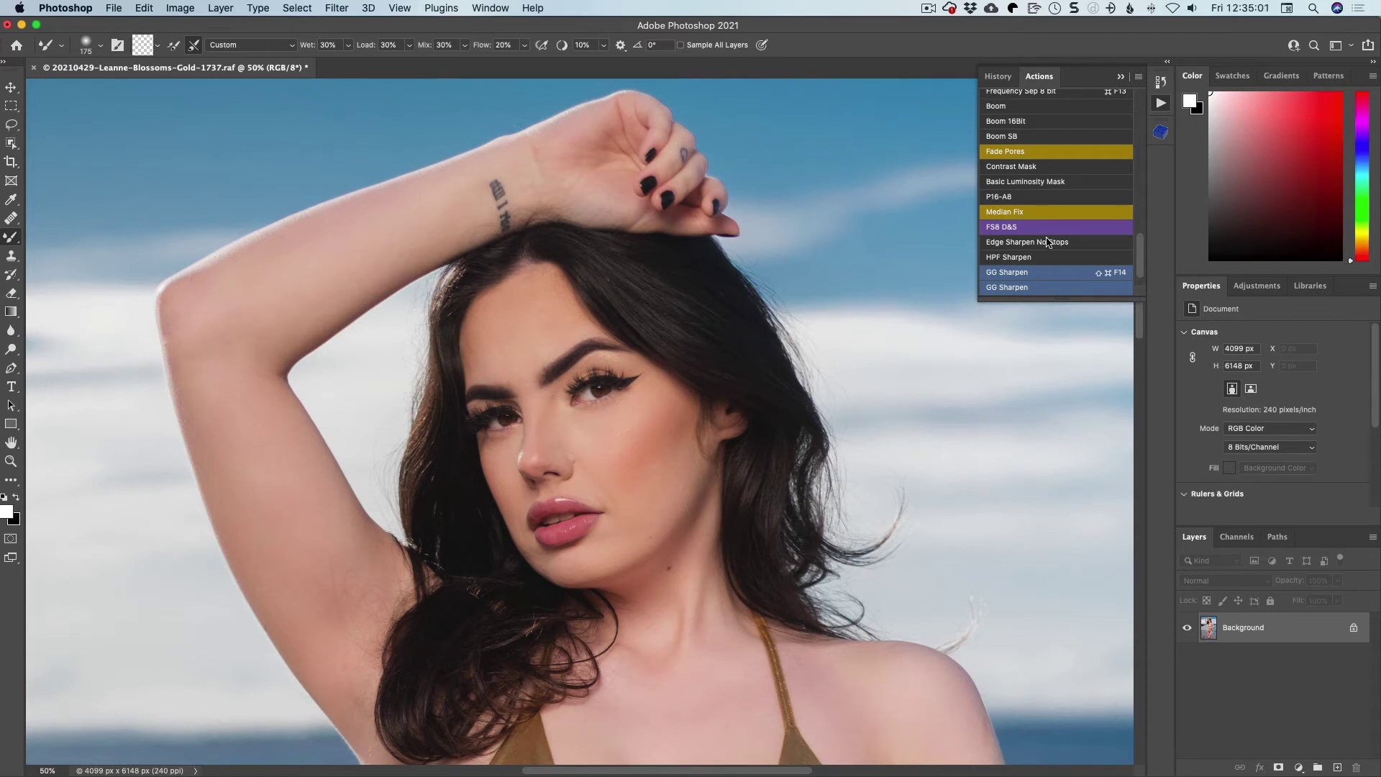
key("super+z")
Step: Remove the mole on the neck on the Texture Edit Layer with the Healing Brush, sampling nearby skin
scroll(1265, 655, "down", 2)
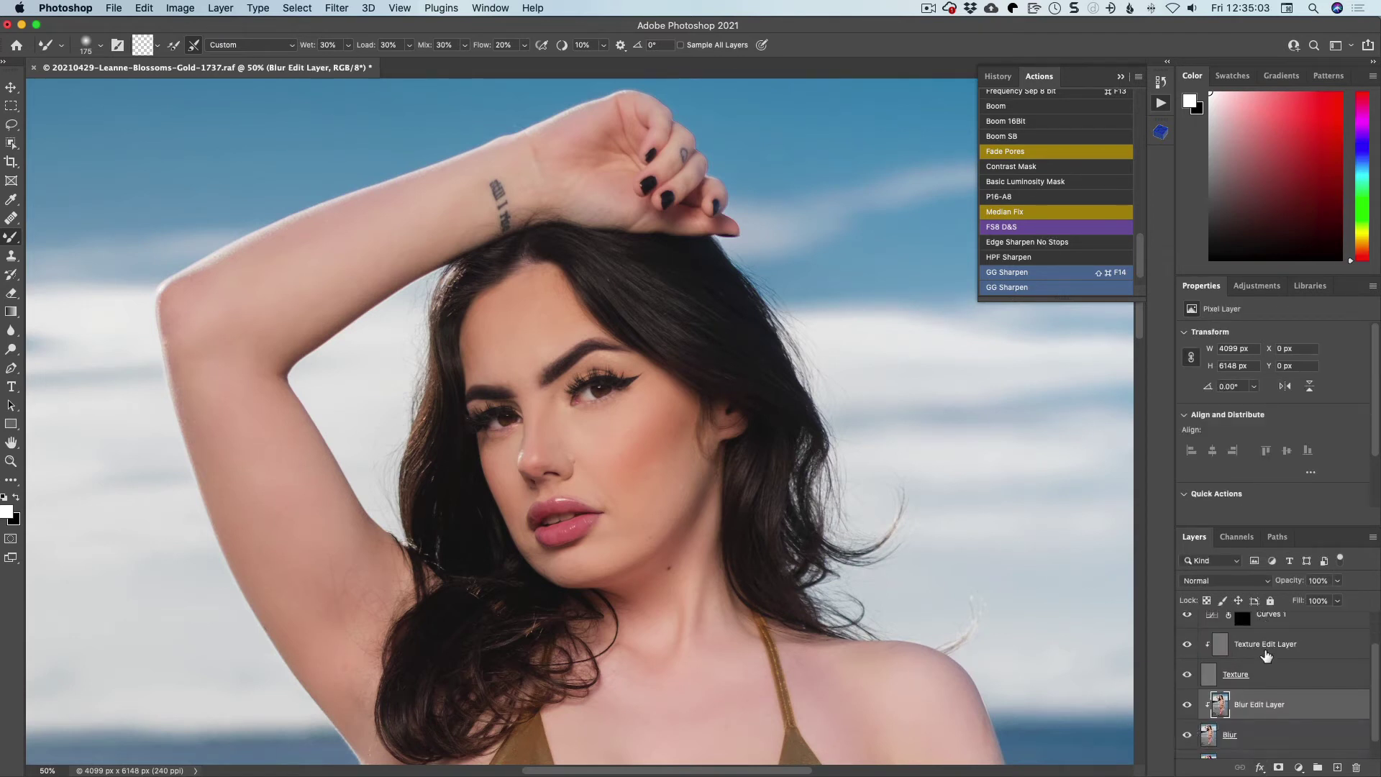
scroll(1265, 655, "down", 1)
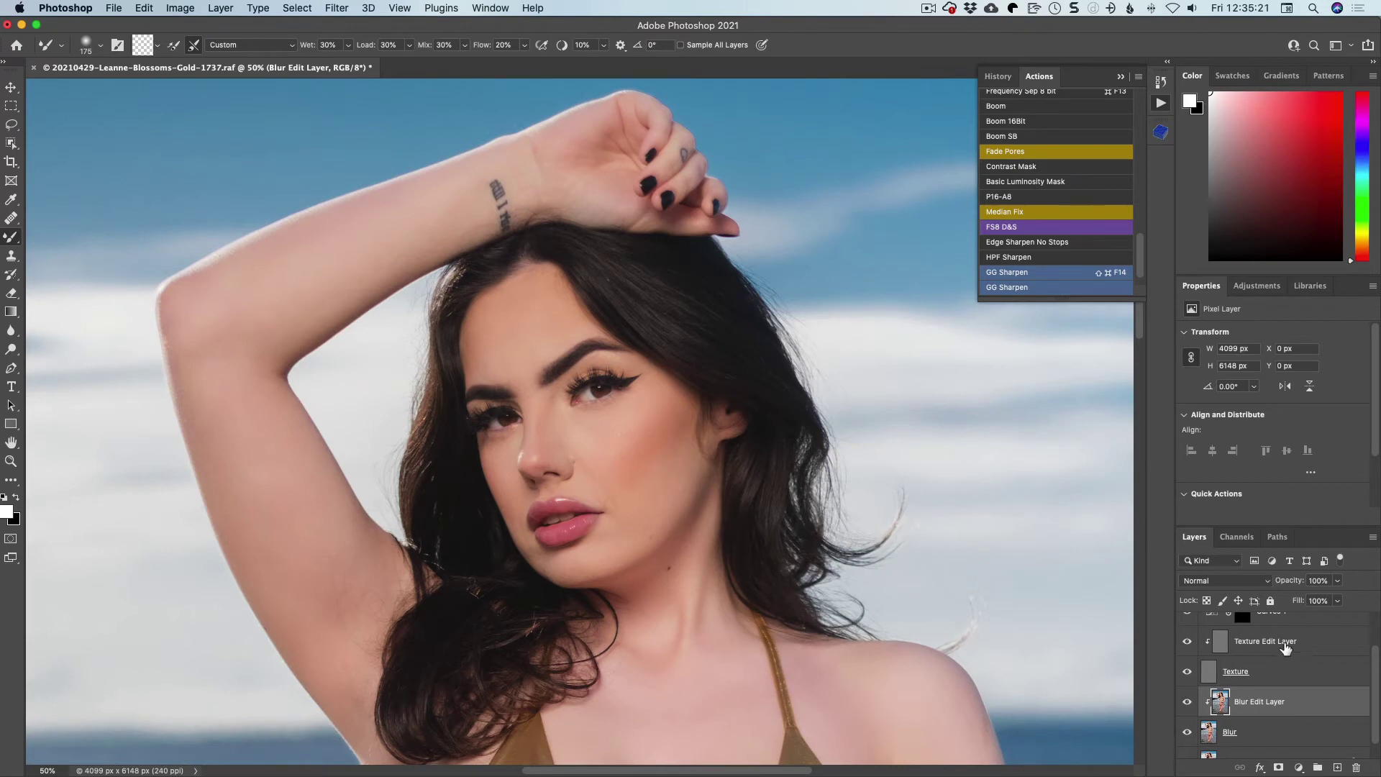
left_click(1227, 646)
key("space")
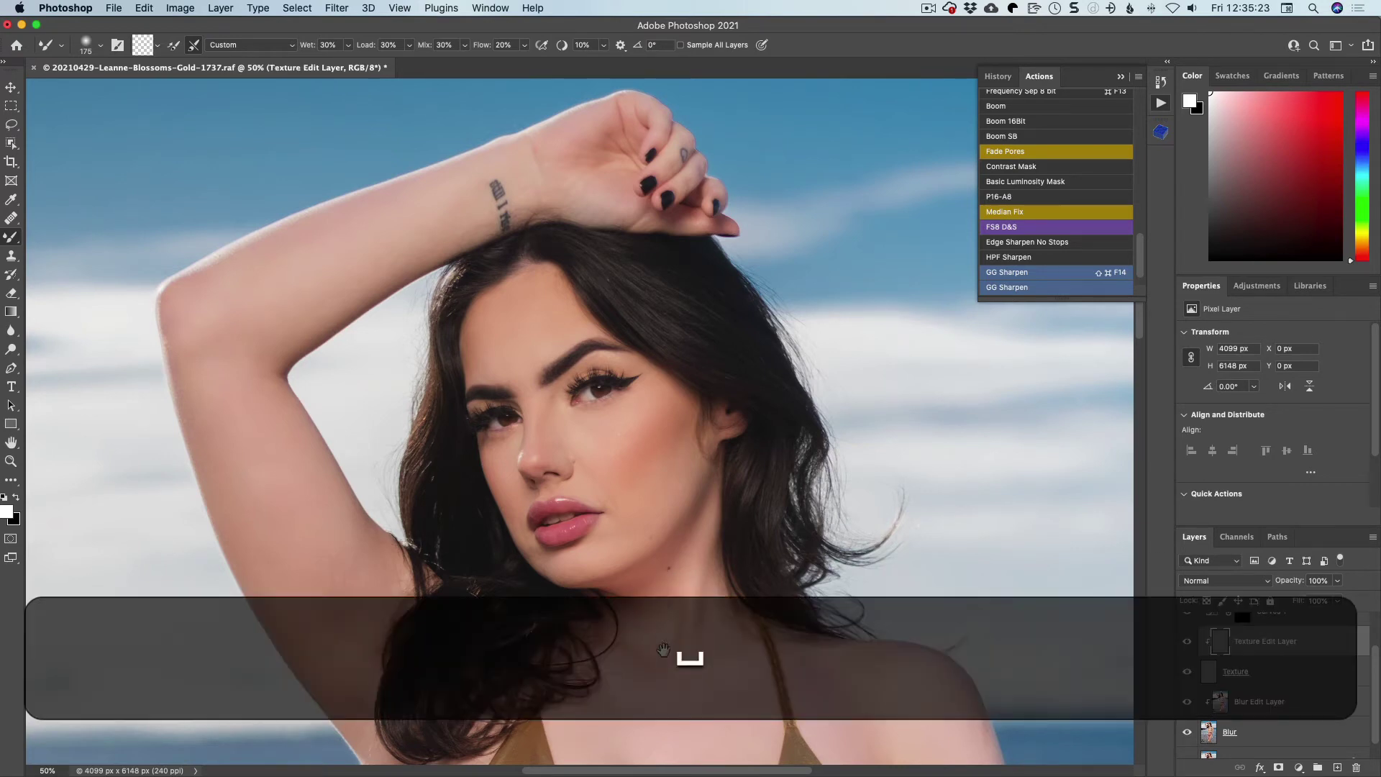
left_click_drag(669, 653, 651, 517)
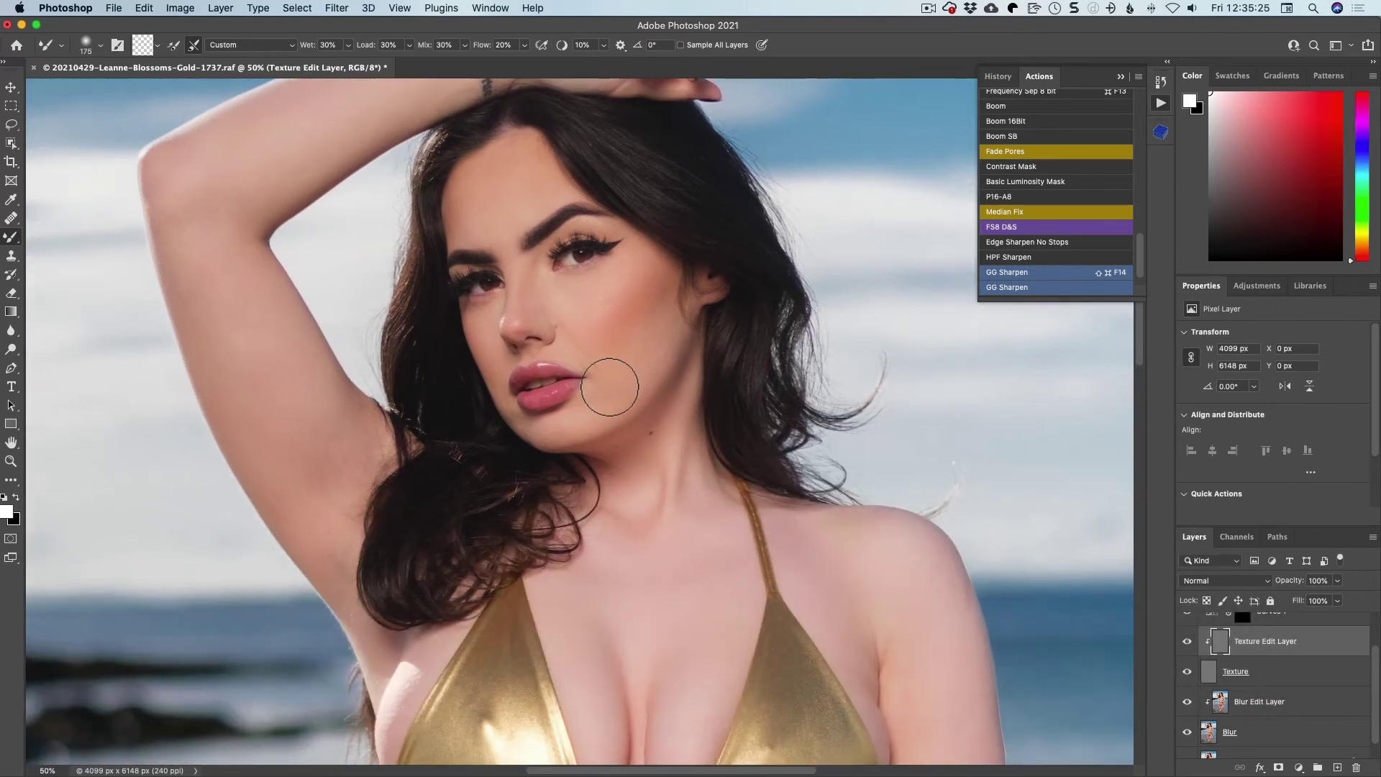
key("j")
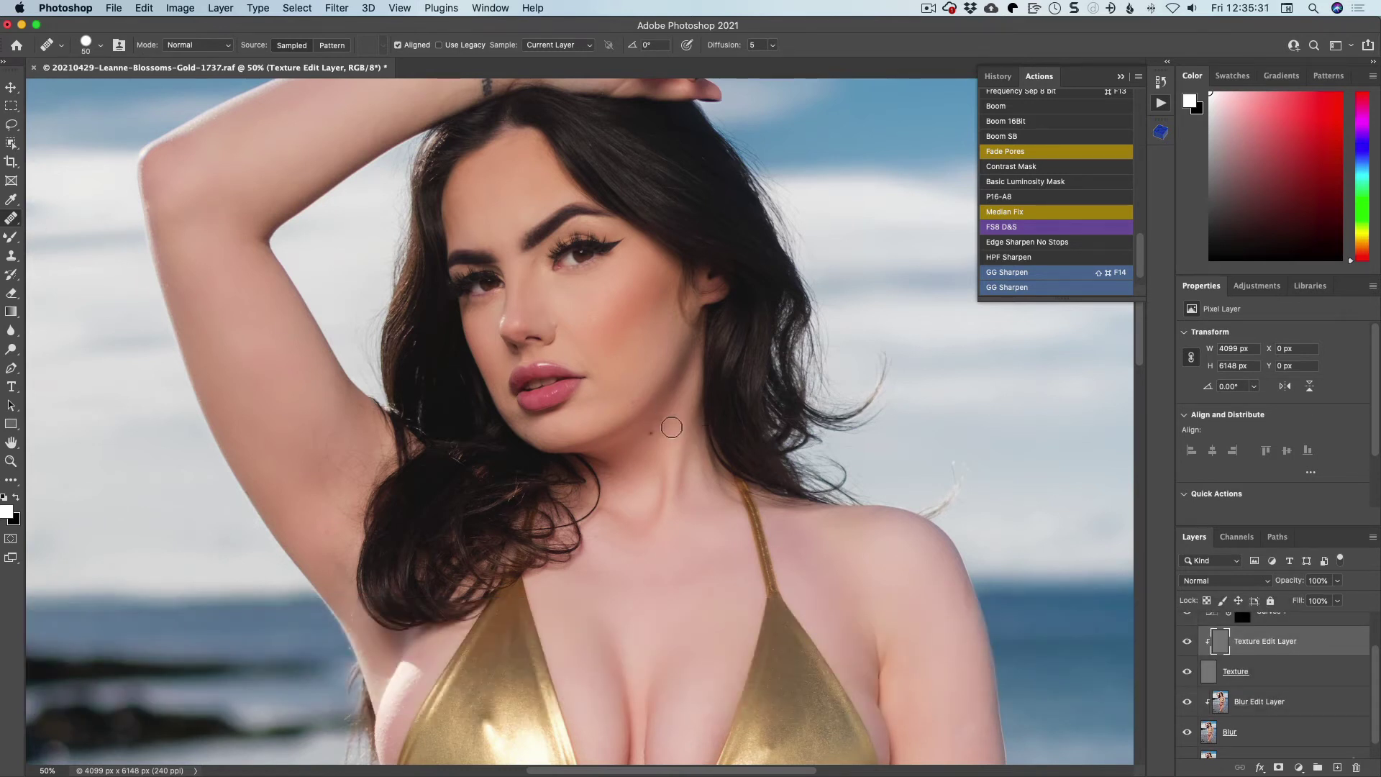
key("alt")
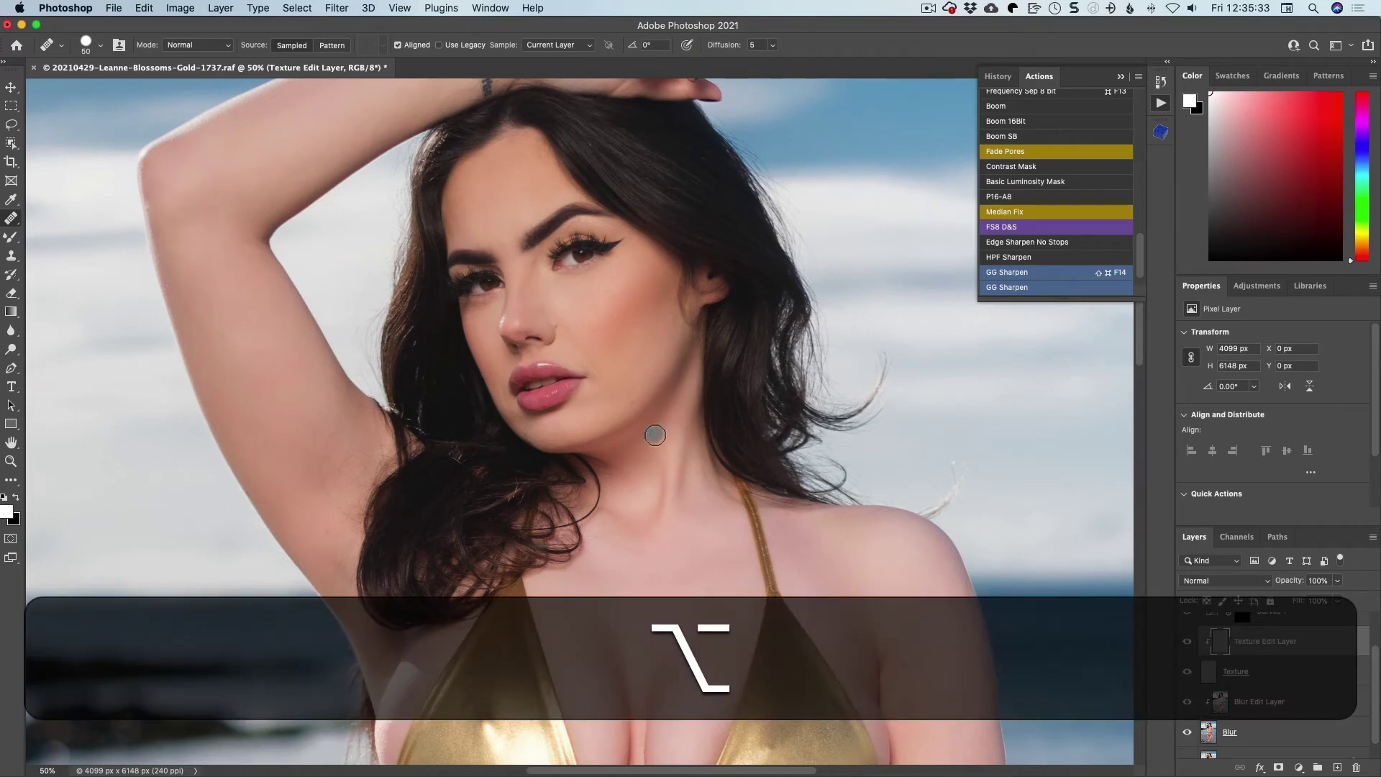
left_click(653, 430, "alt")
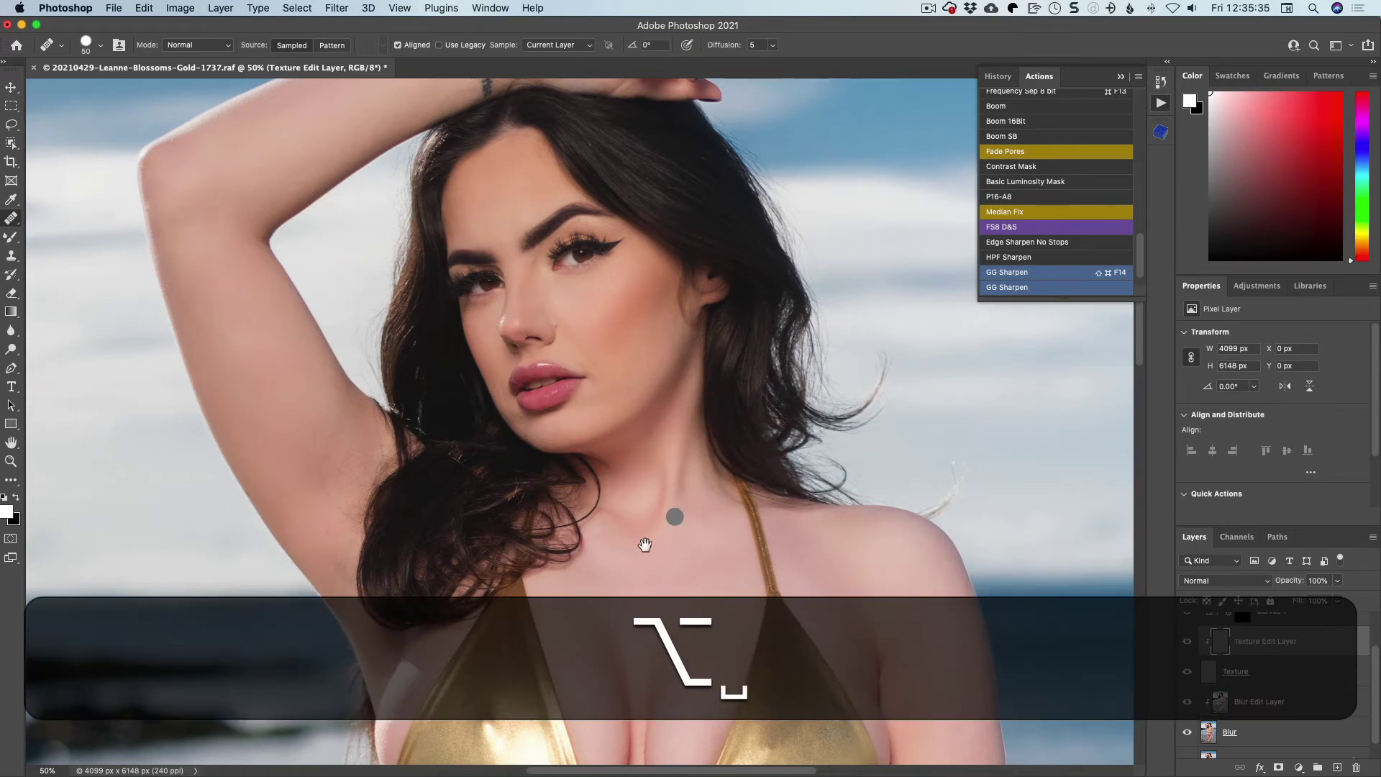
Step: Examine the skin on the torso and forearm, and make the D&B layer active
left_click_drag(644, 546, 640, 326)
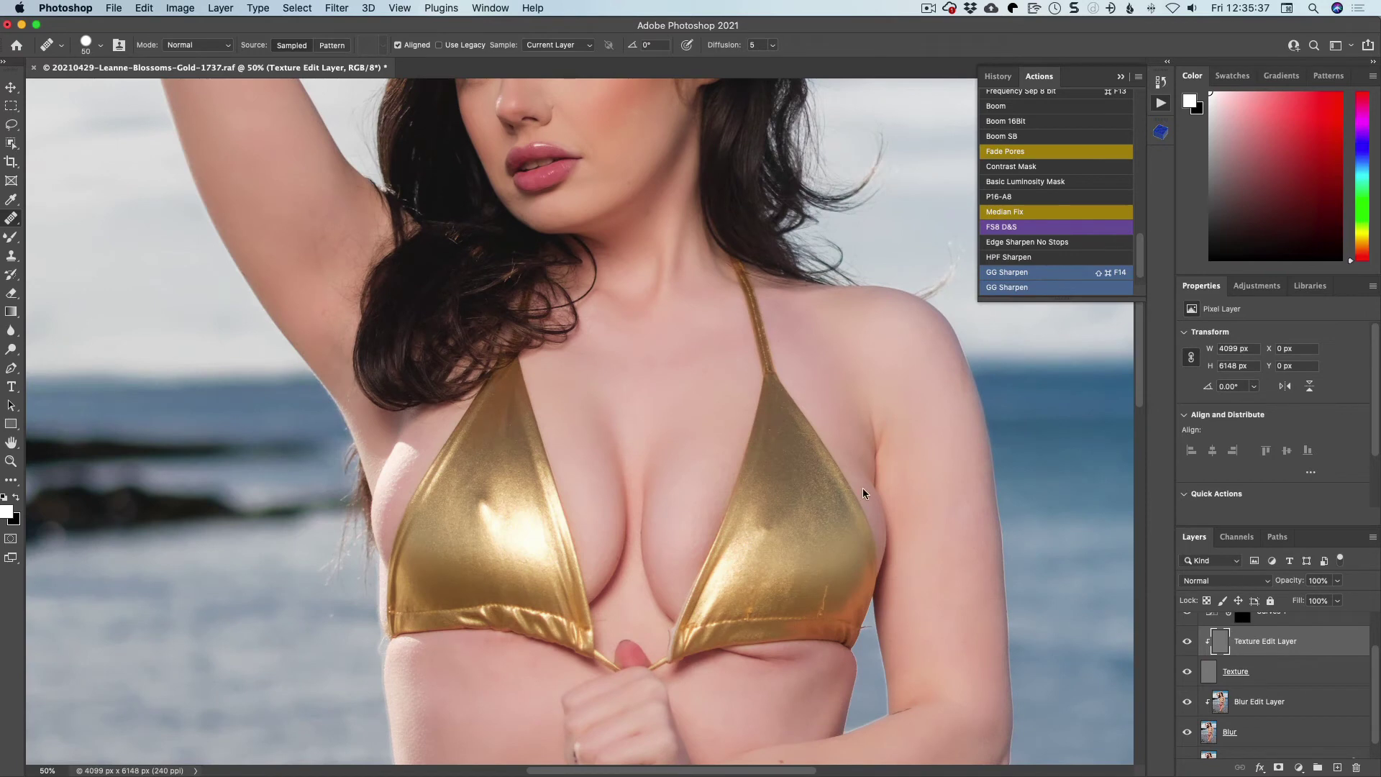
key("space")
mouse_move(681, 558)
left_mouse_down()
mouse_move(700, 472)
mouse_move(683, 327)
left_mouse_up()
mouse_move(724, 570)
left_mouse_down()
mouse_move(662, 373)
mouse_move(484, 416)
left_mouse_up()
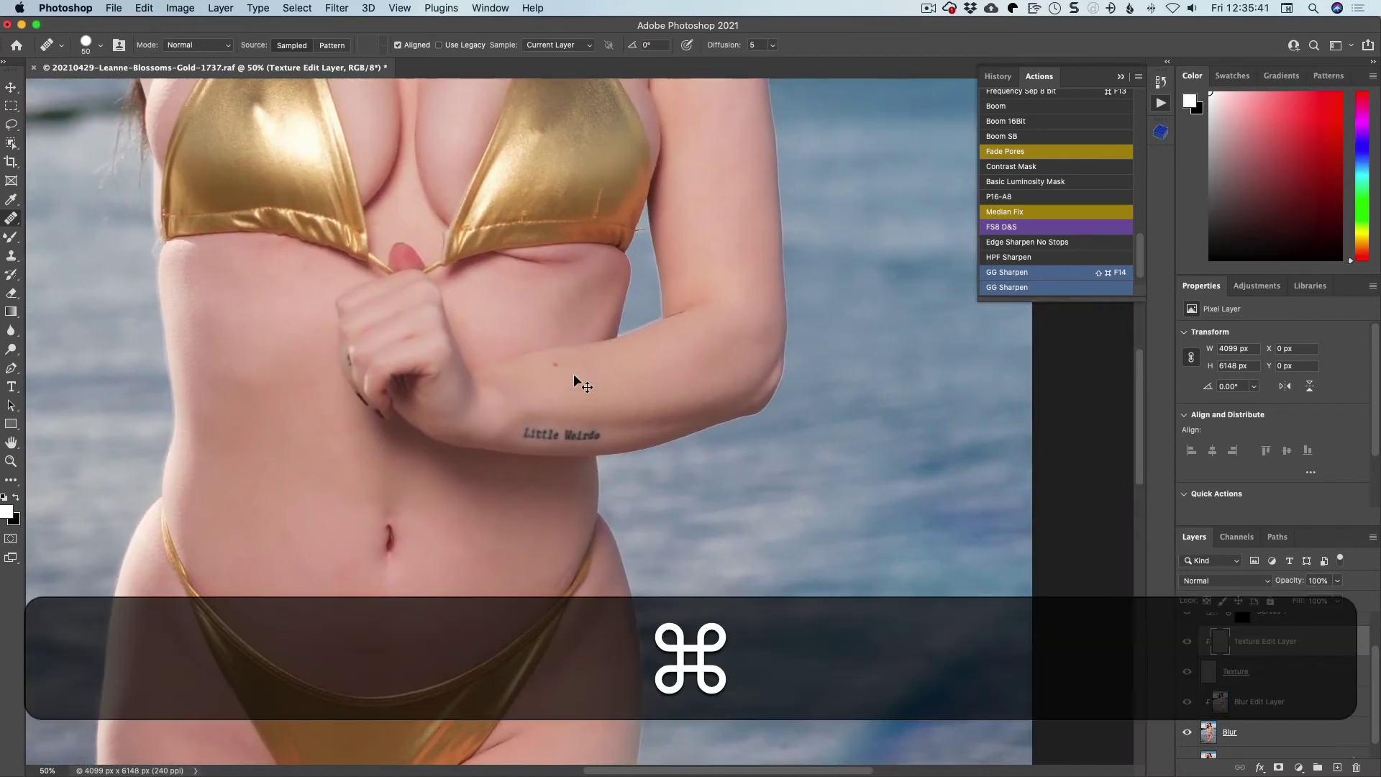
left_click(579, 376, "super")
key("space")
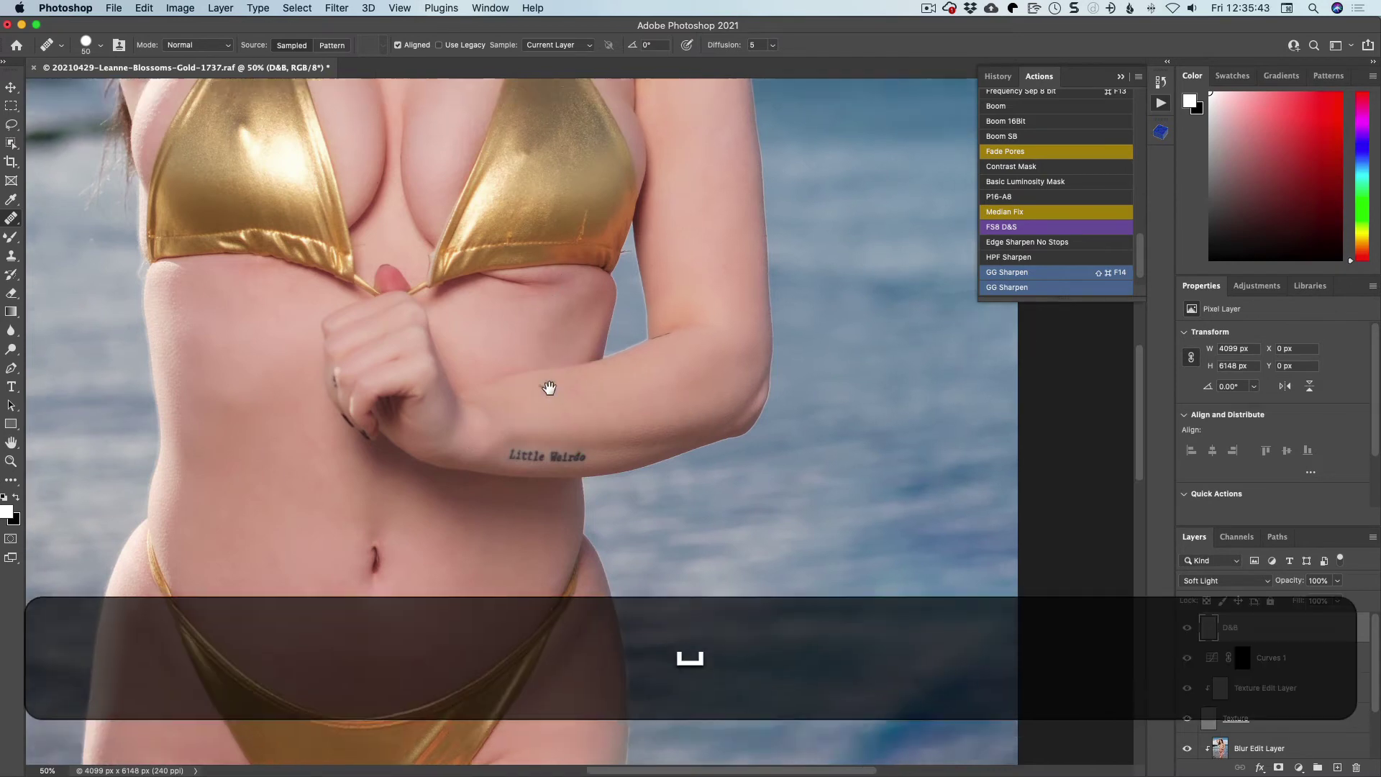
left_click_drag(549, 388, 784, 637)
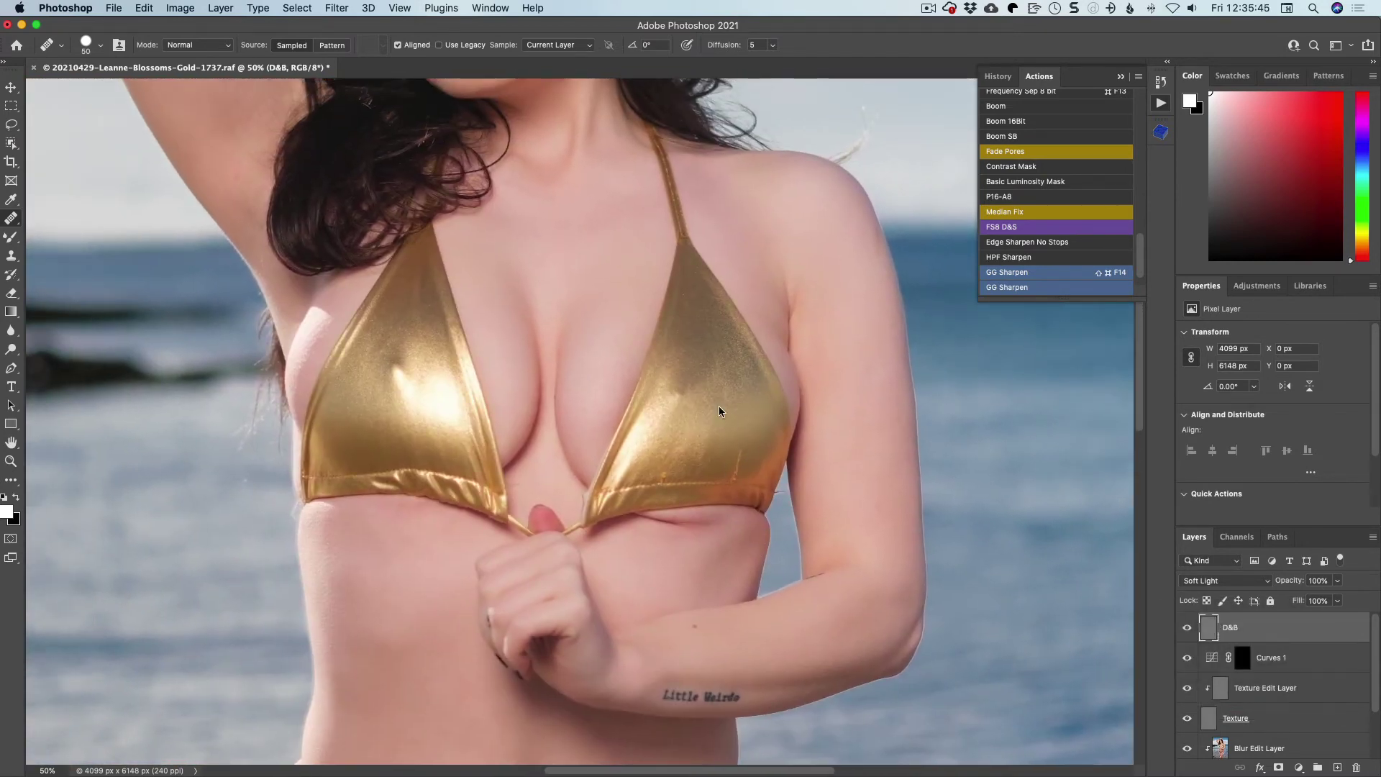
key("space")
mouse_move(570, 317)
left_mouse_down()
mouse_move(516, 657)
mouse_move(484, 721)
left_mouse_up()
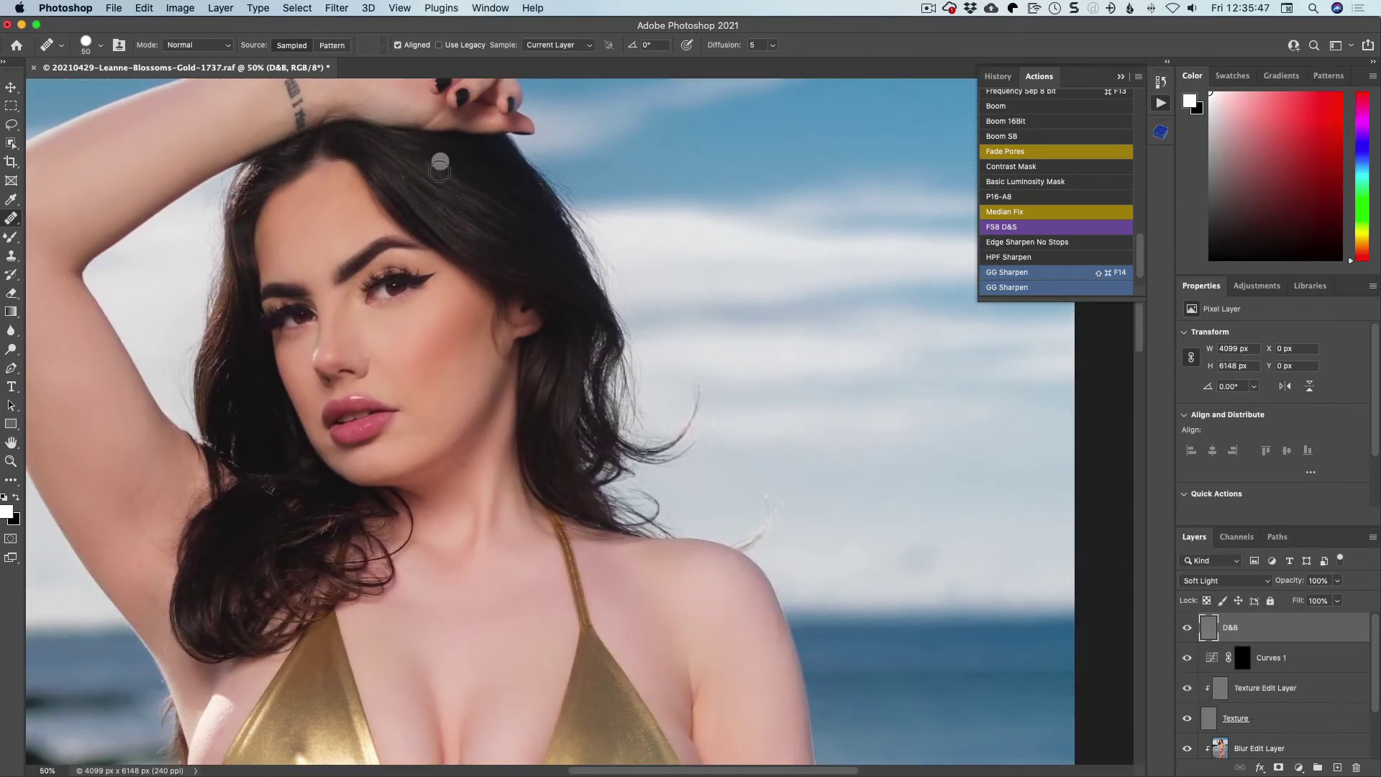
Step: Switch from the Mixer Brush to the standard Brush Tool for painting on the D&B layer
key("b")
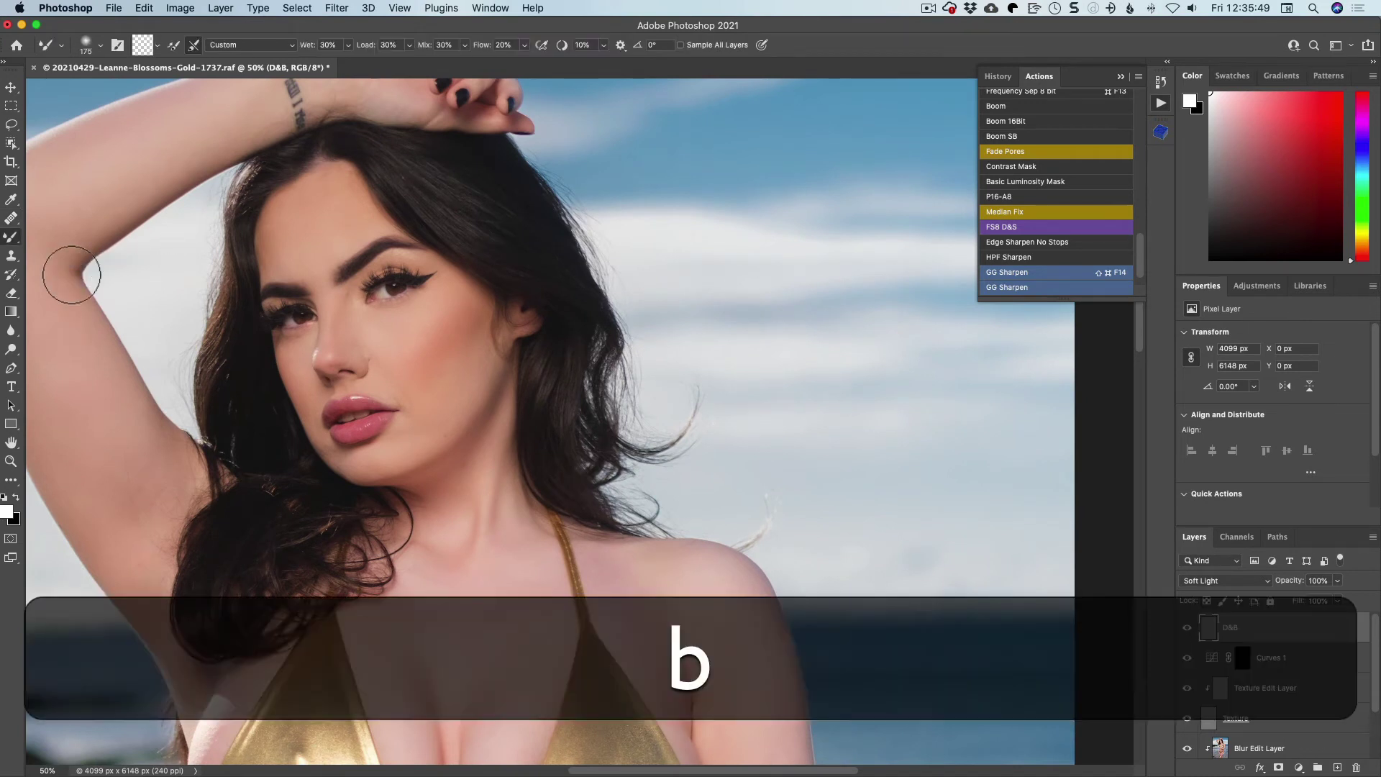
left_click(12, 240)
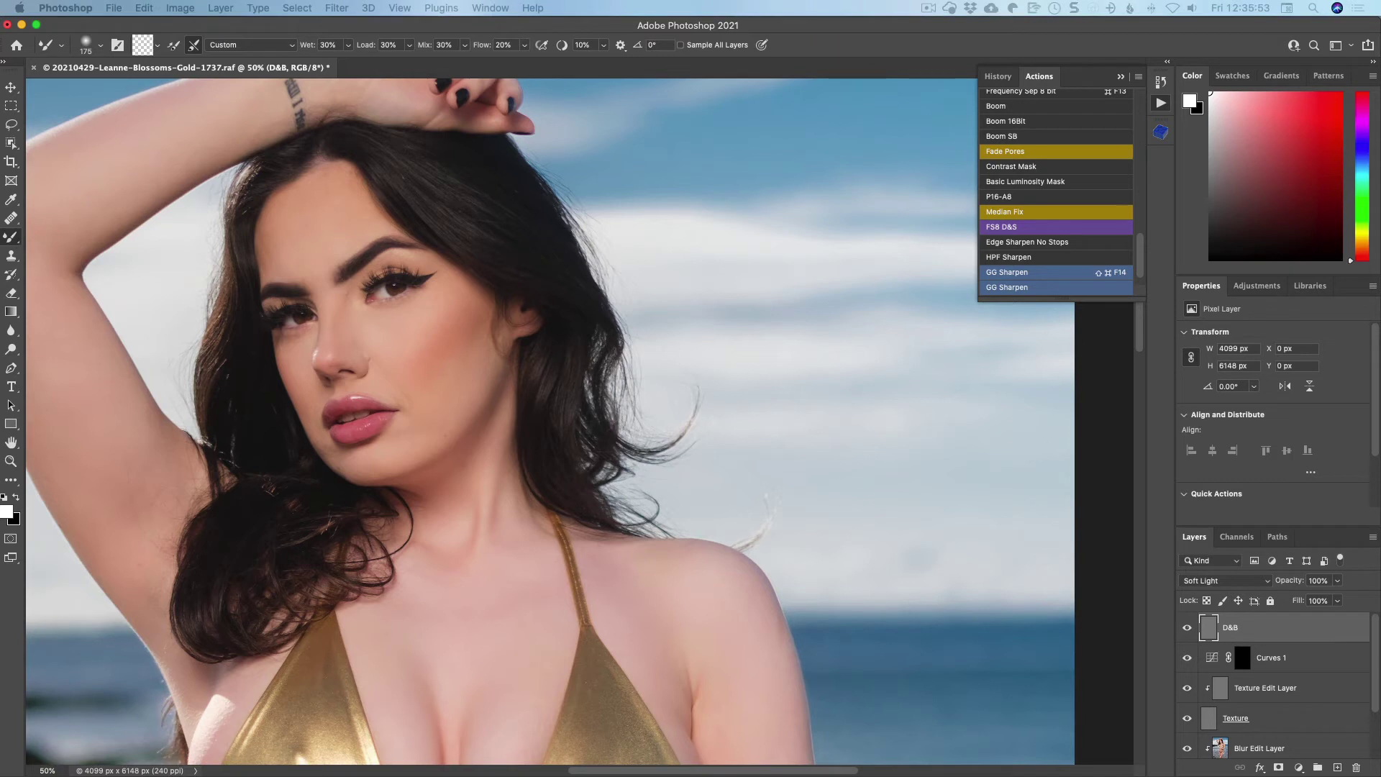
left_click(63, 239)
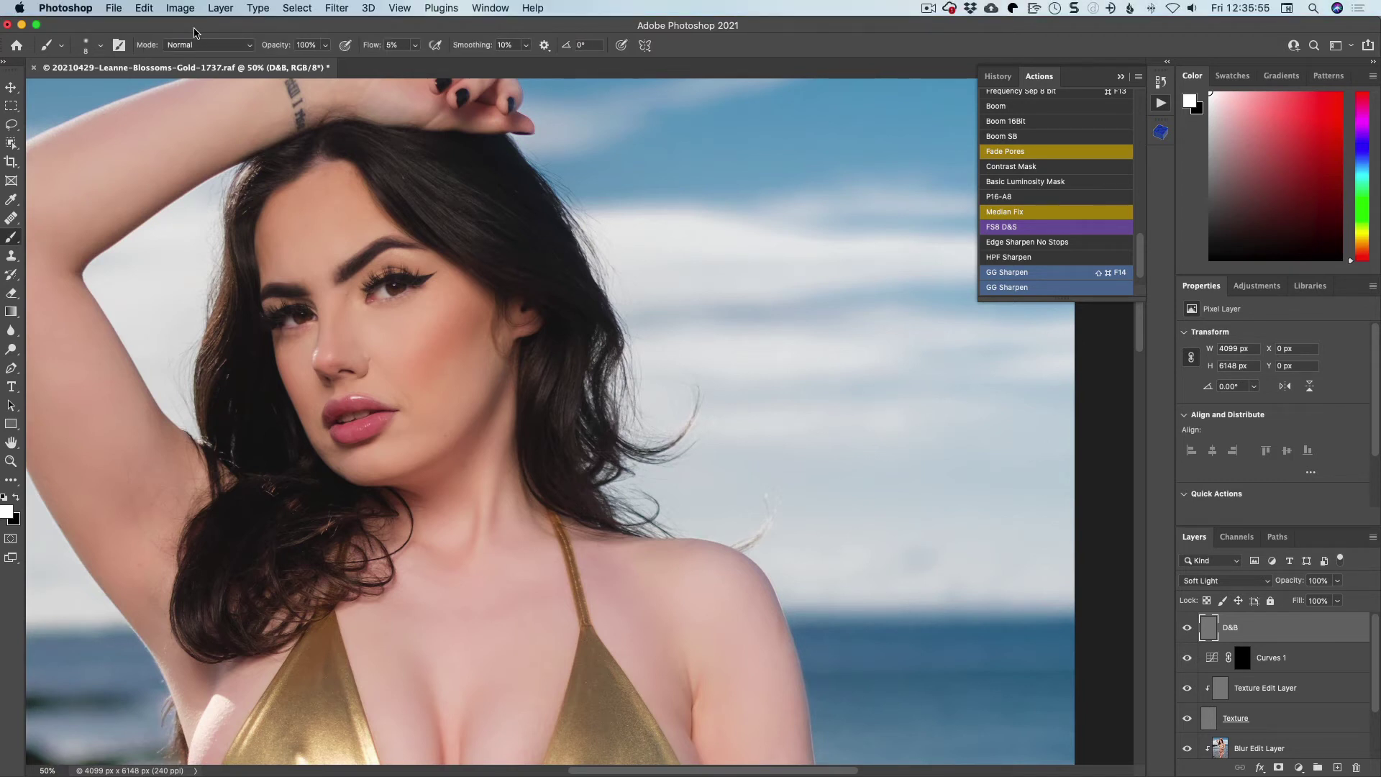
mouse_move(178, 29)
left_mouse_down()
mouse_move(198, 27)
mouse_move(175, 24)
left_mouse_up()
left_click(19, 239)
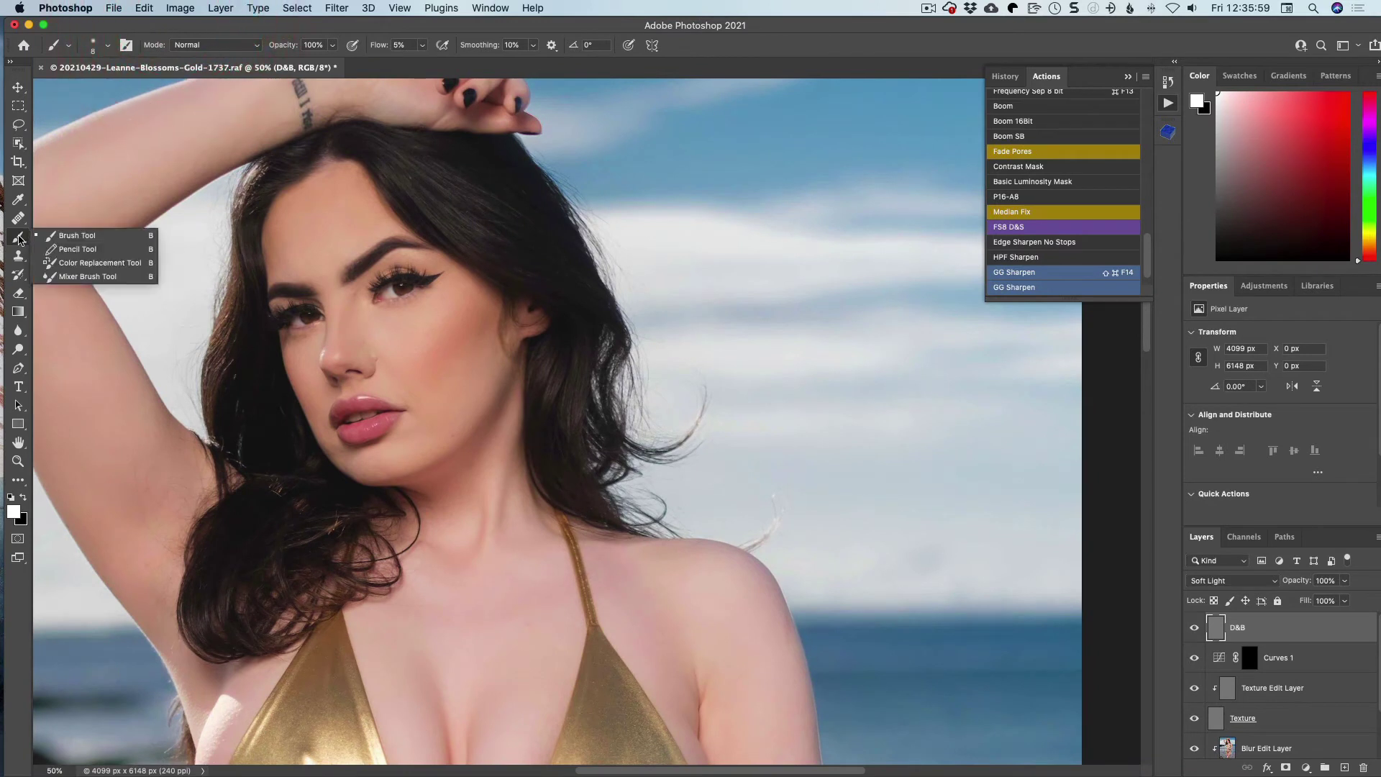
left_click(95, 235)
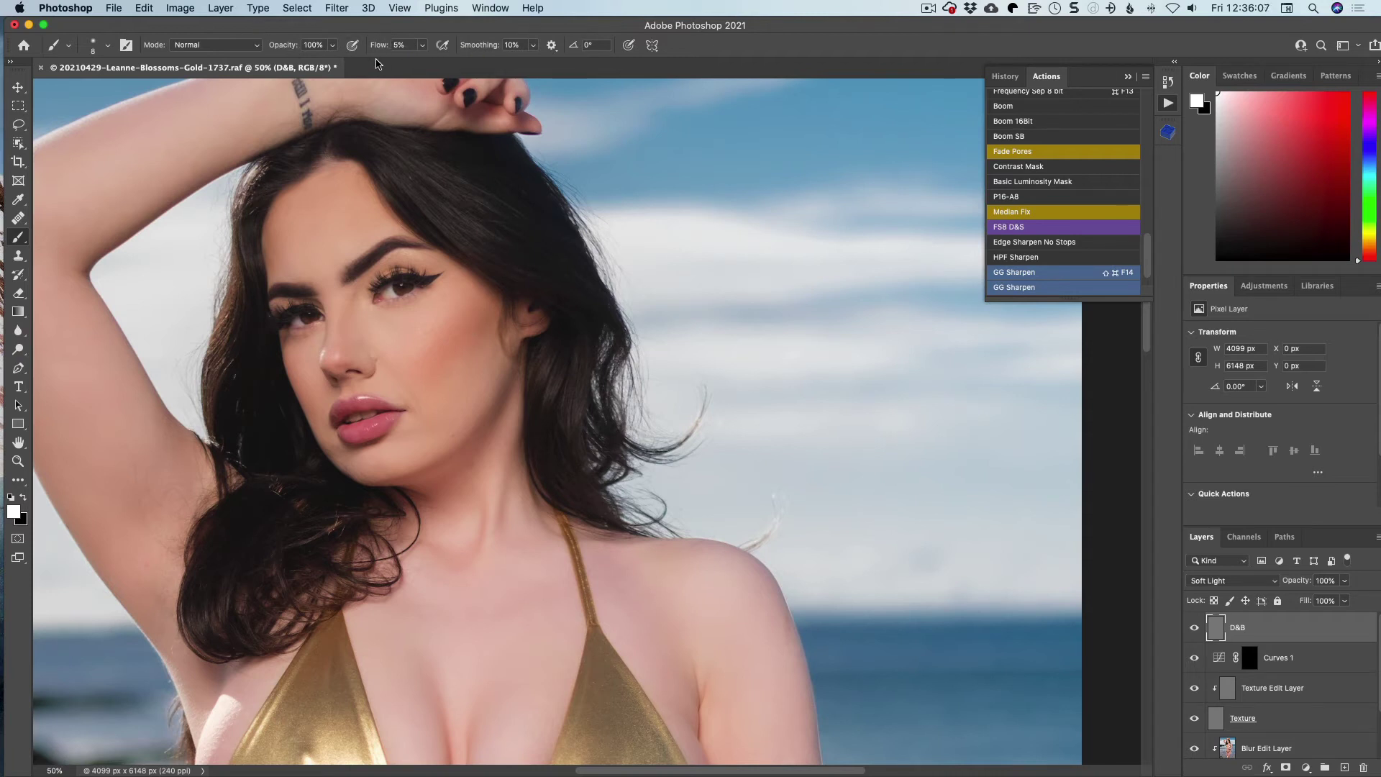
Step: Enlarge the brush to 100 px and make white the foreground color
key("bracketright")
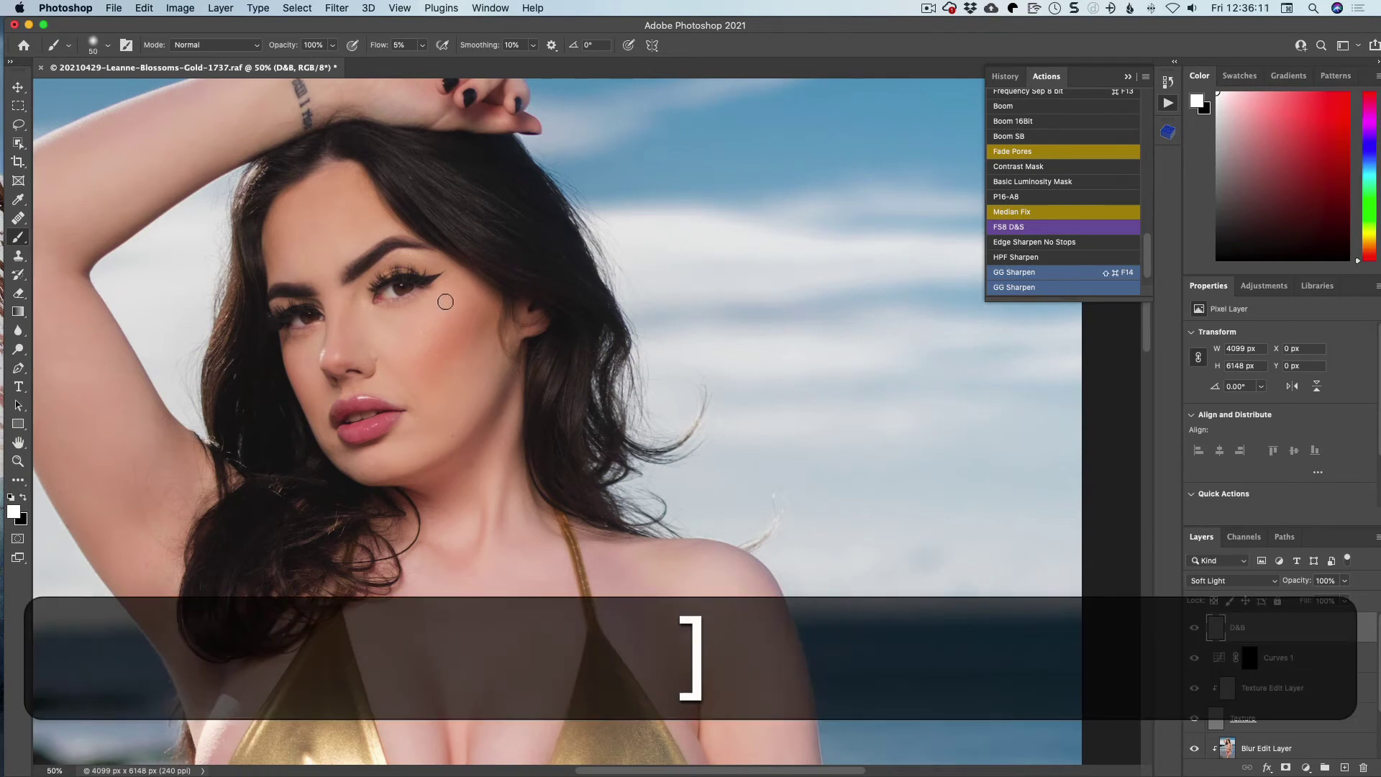
key("bracketright")
key("bracketright")
key("bracketright")
key("bracketright")
key("bracketright")
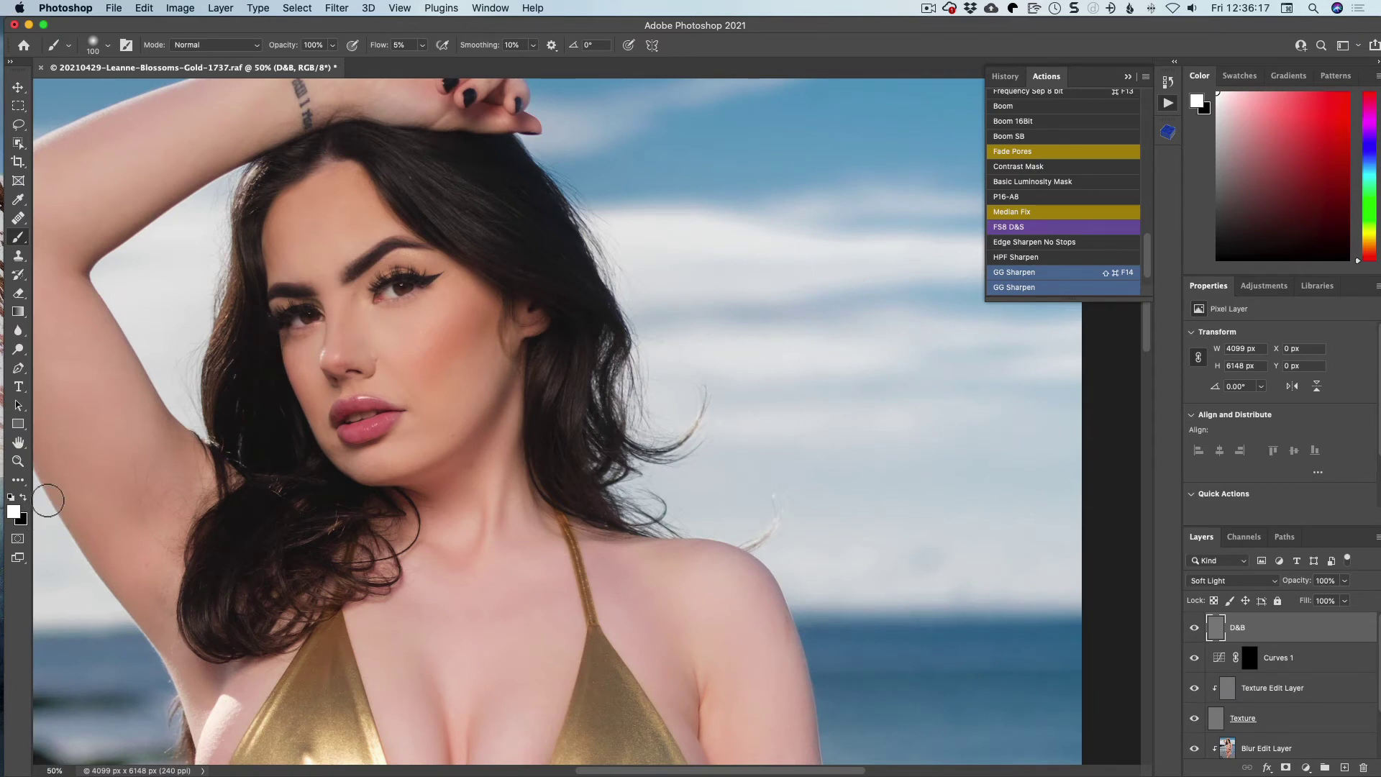
key("d")
key("x")
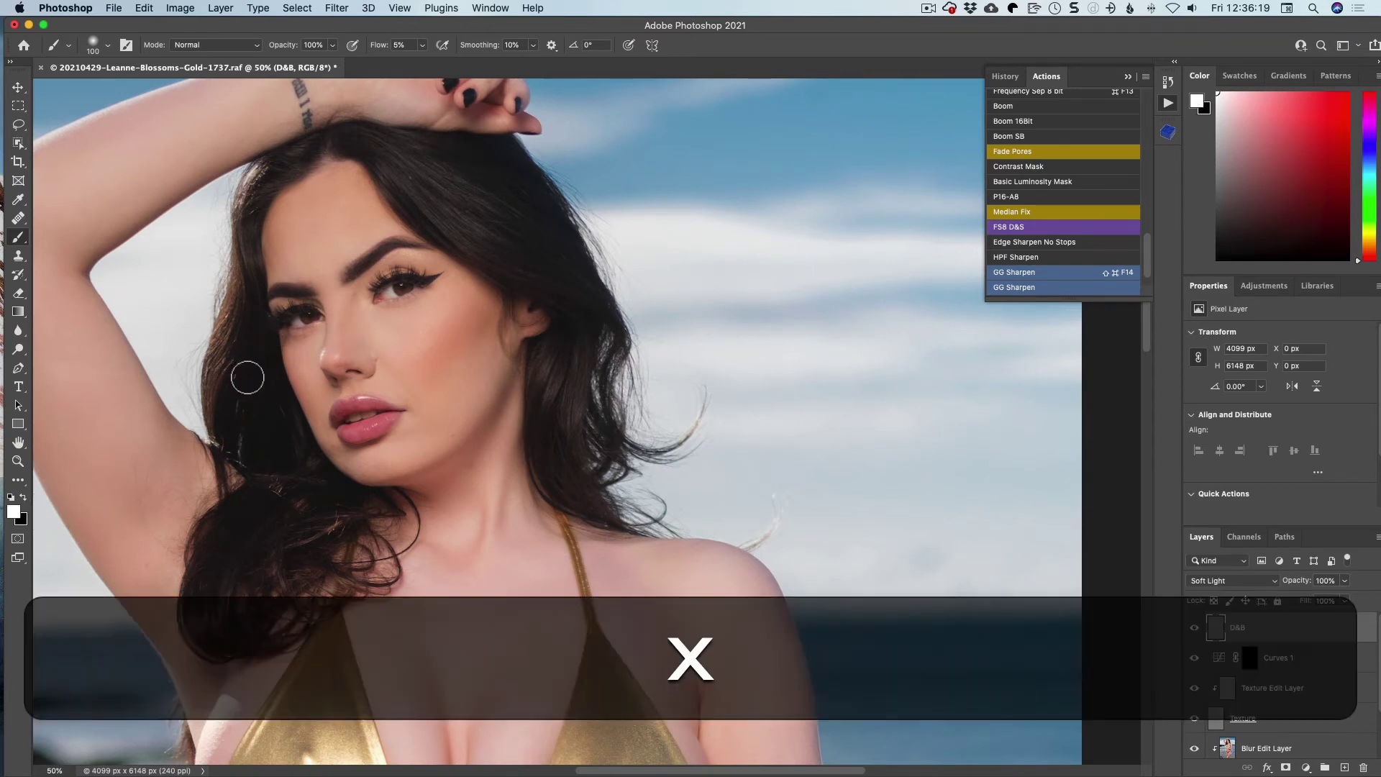
Step: Reduce the brush to 50 px and dodge the highlights on the nose, under-eye area and forehead in white
key("bracketleft")
key("bracketleft")
key("bracketleft")
key("bracketleft")
key("bracketleft")
left_click(337, 338)
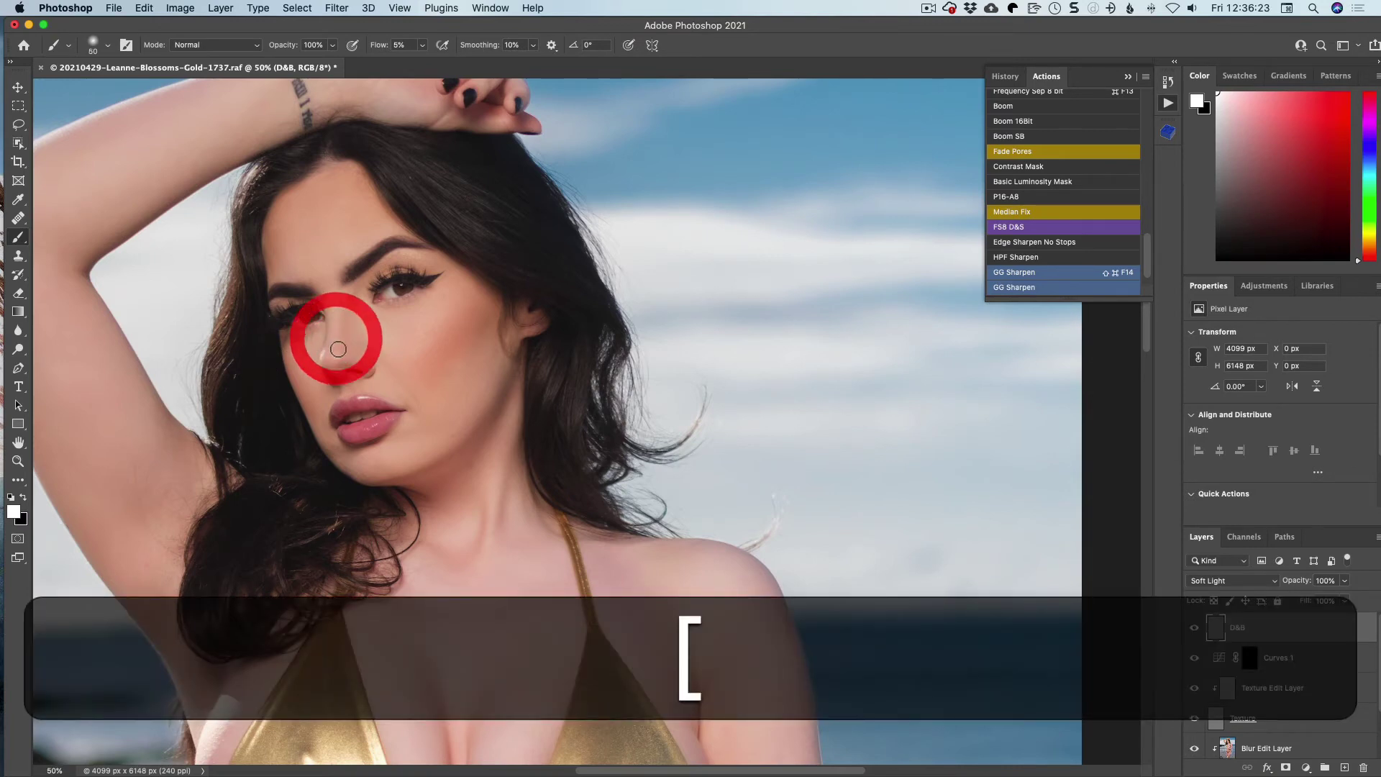
mouse_move(423, 307)
left_mouse_down()
mouse_move(388, 335)
mouse_move(423, 311)
mouse_move(402, 317)
mouse_move(343, 274)
left_mouse_up()
left_click(318, 263)
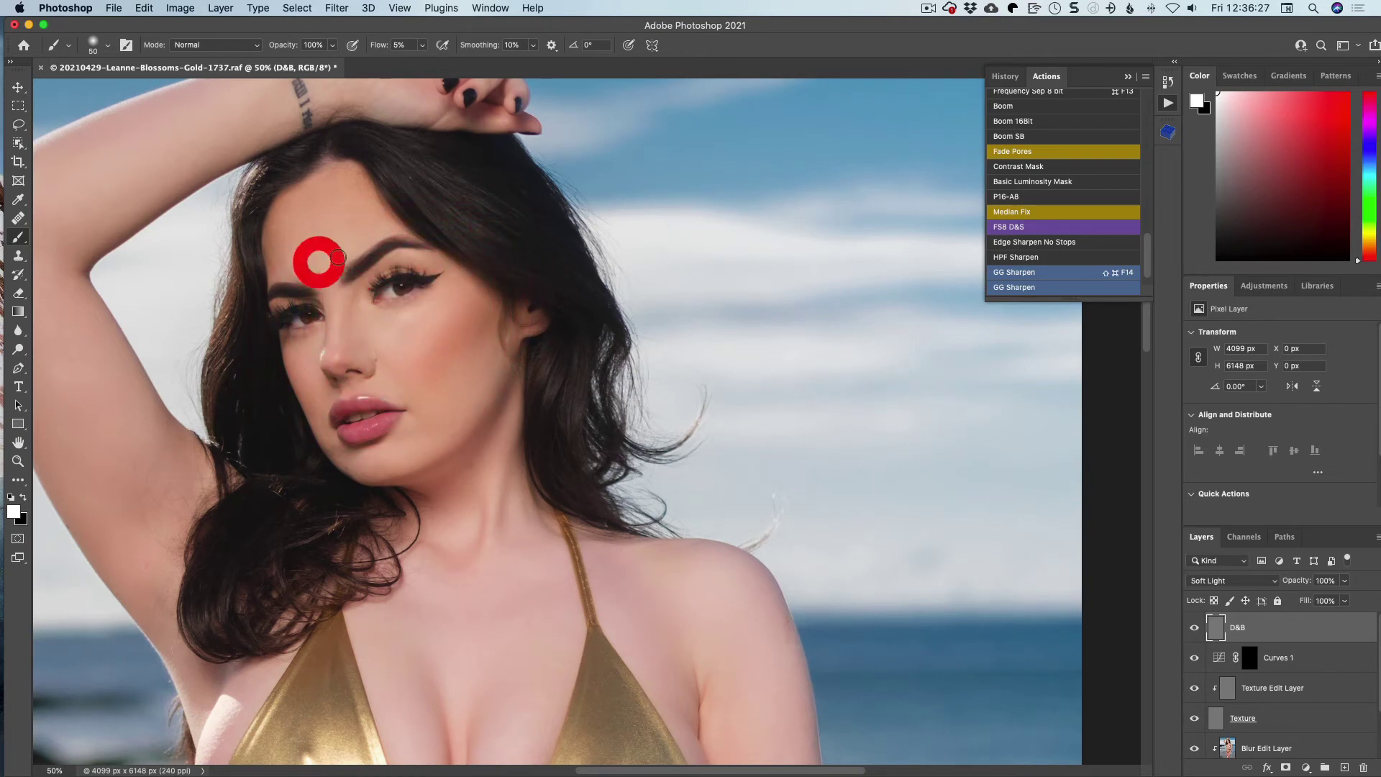
left_click(352, 244)
Step: Enlarge the brush to 100 px and switch to black to burn the cheek contour and jawline
key("]")
key("]")
key("]")
key("]")
key("]")
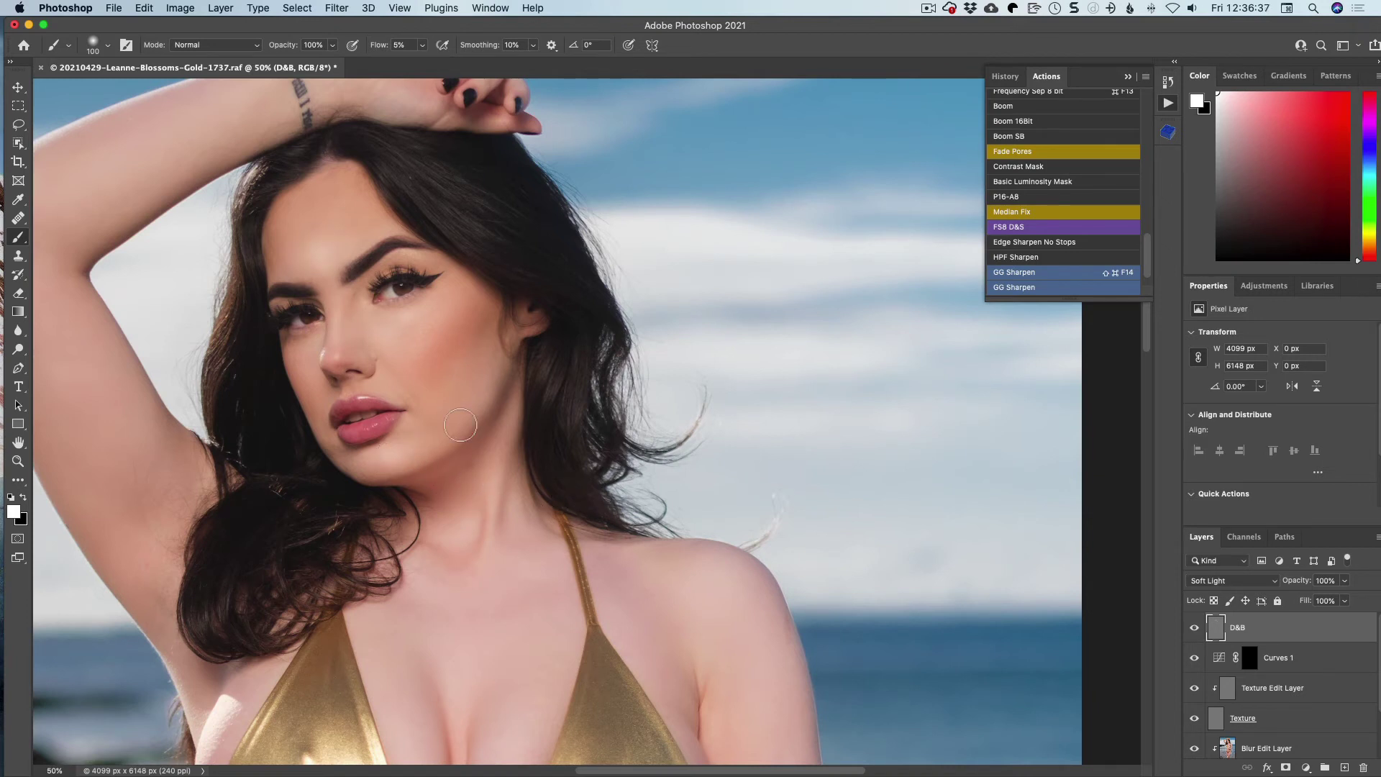
key("x")
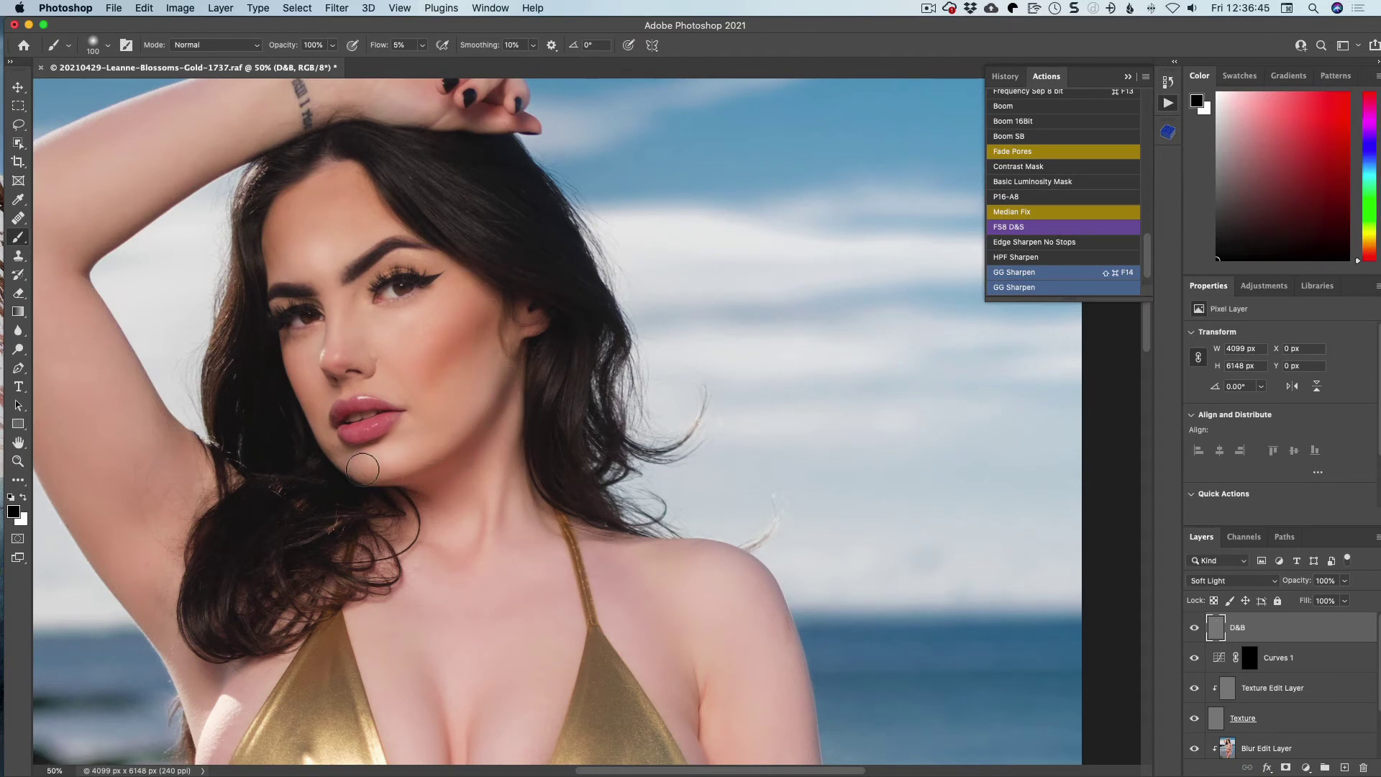
Step: With a 35 px brush, burn the darker parts of the lips in black and dodge their highlights in white
key("bracketleft")
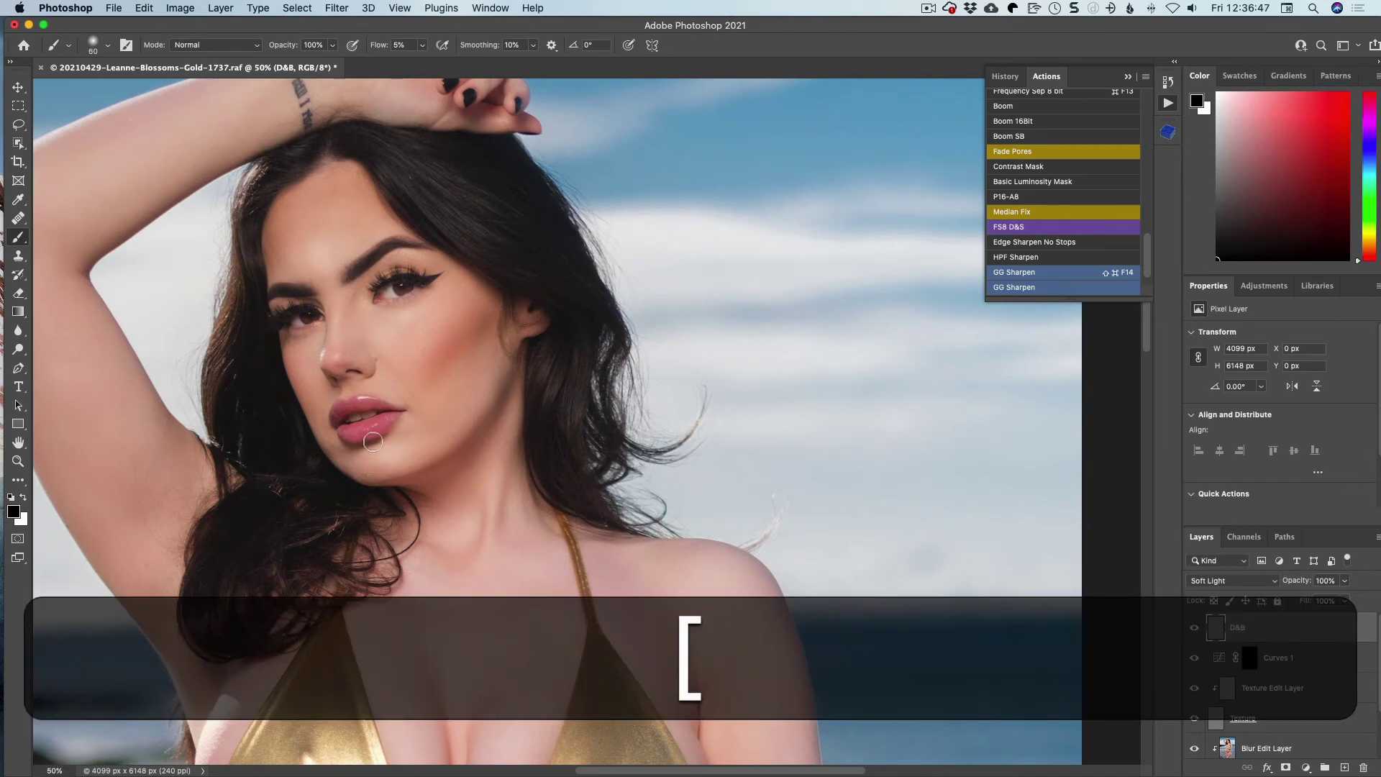
key("bracketleft")
key("bracketleft")
left_click(365, 432)
left_click(366, 412)
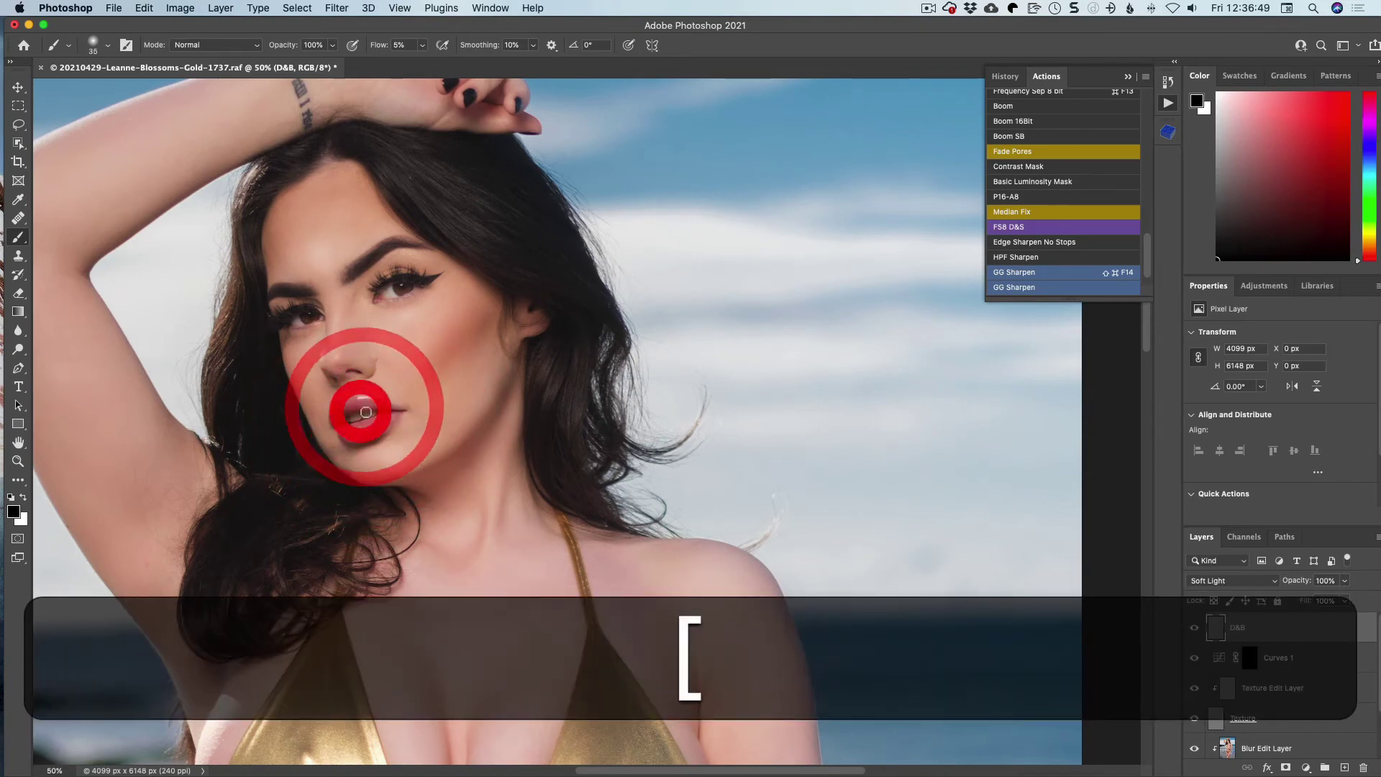
key("x")
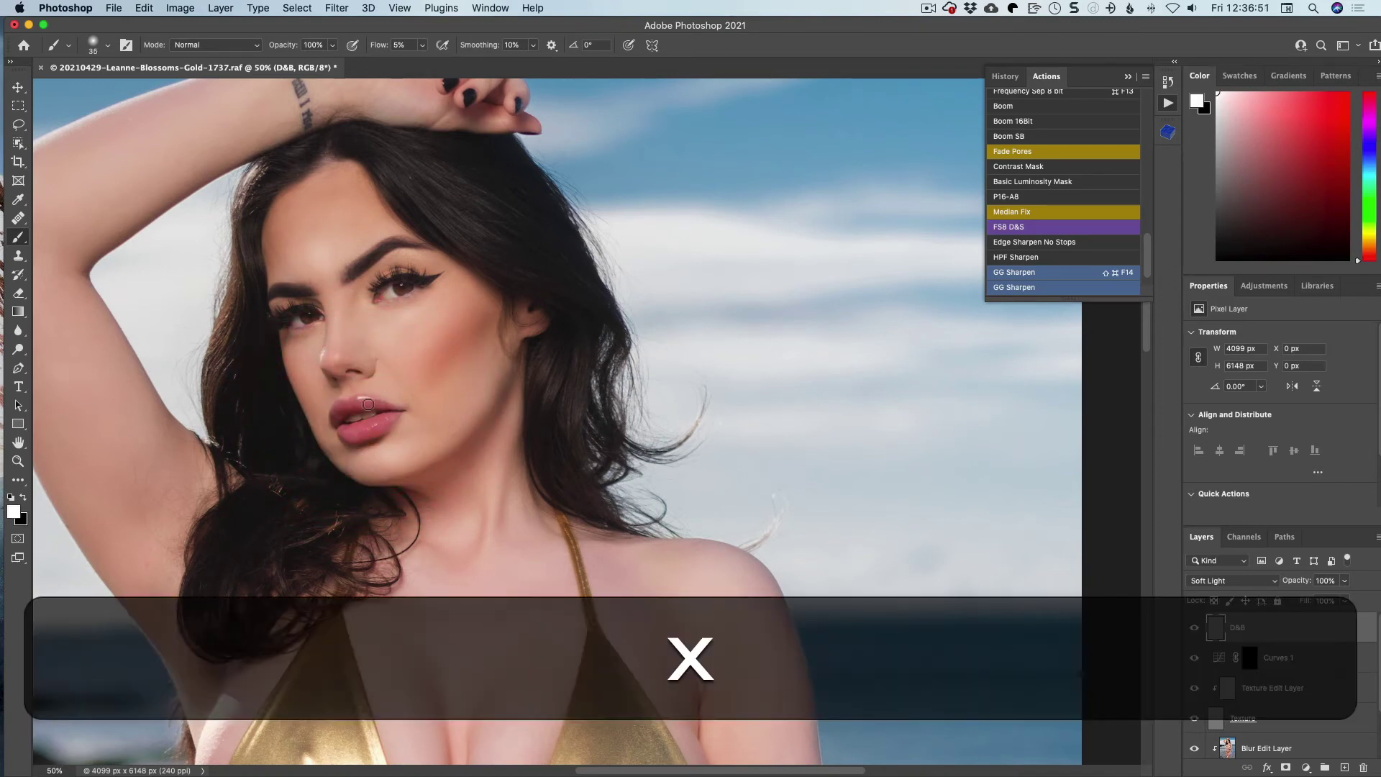
left_click(360, 398)
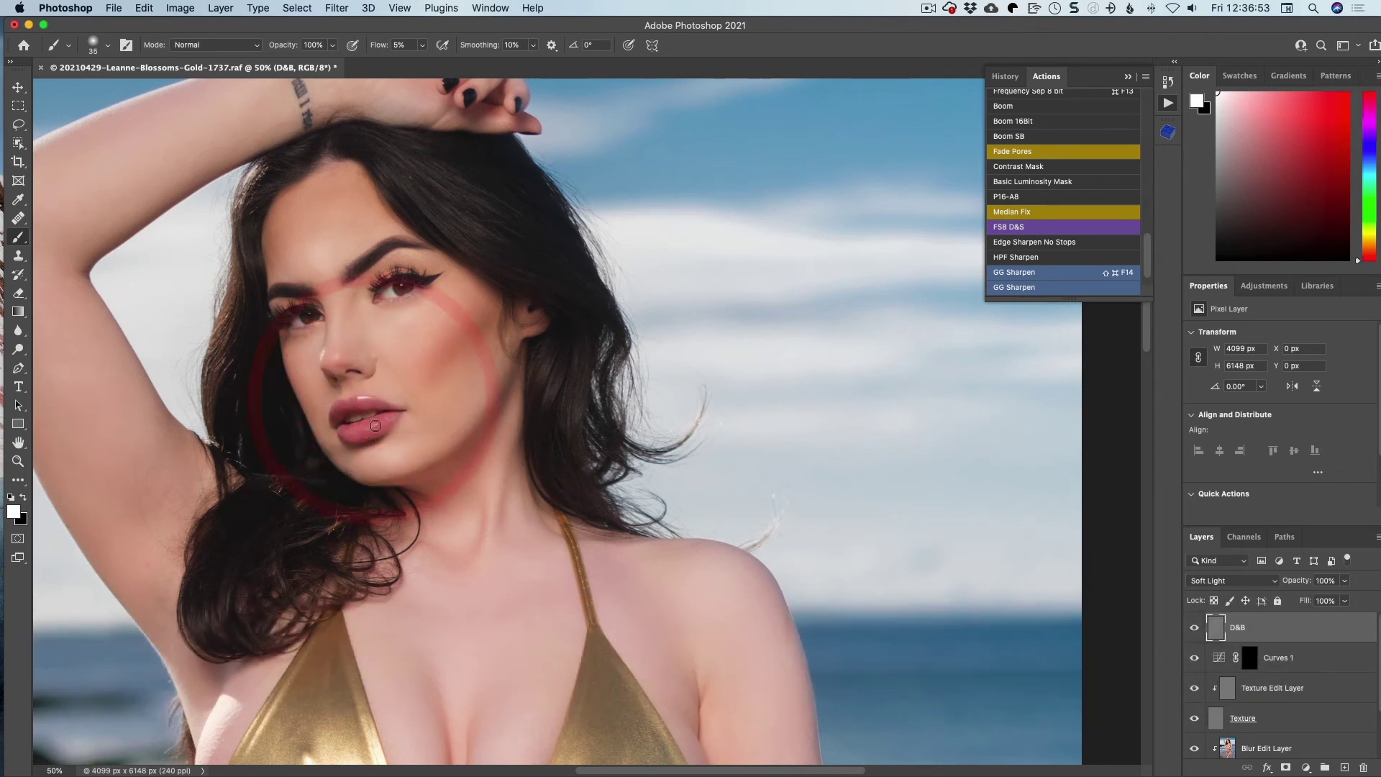
left_click(363, 430)
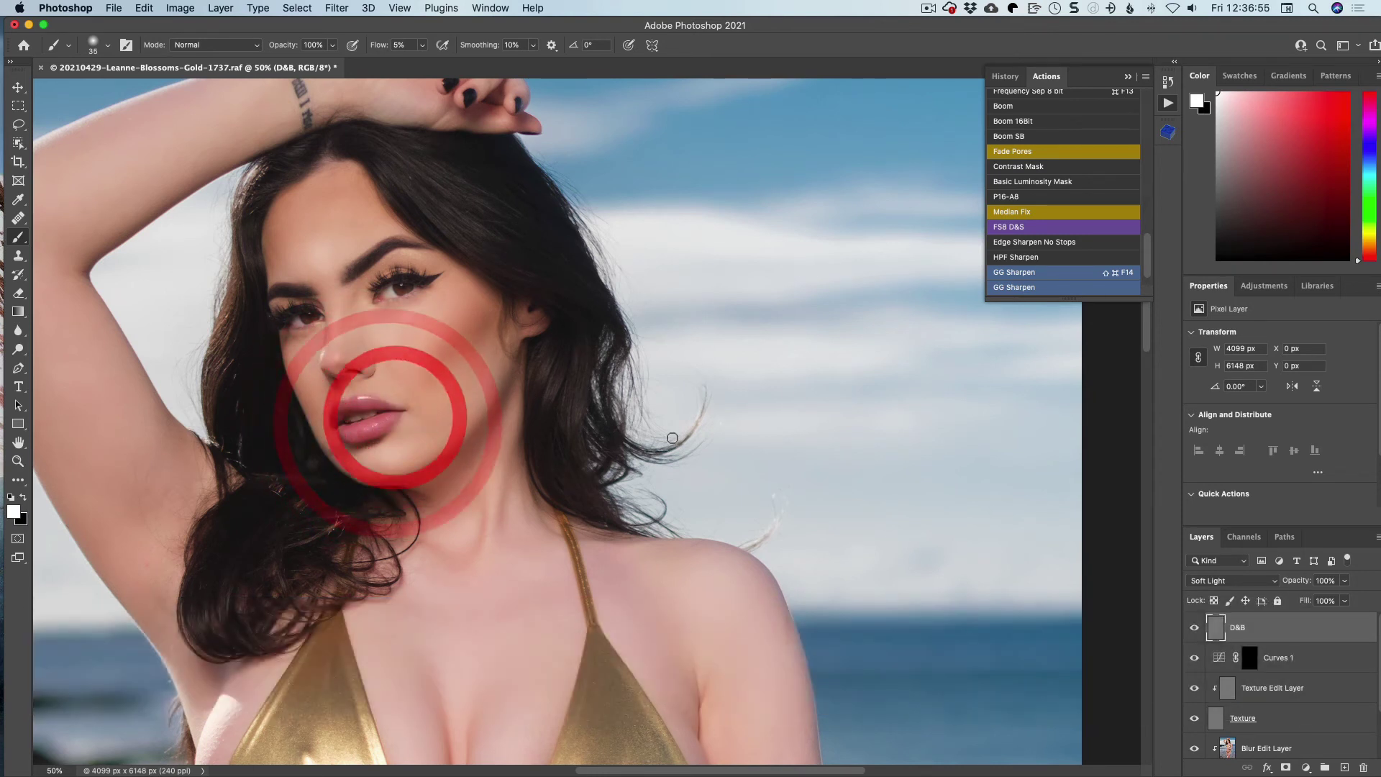
Step: Compare the portrait with the D&B layer hidden and shown
left_click(1195, 628)
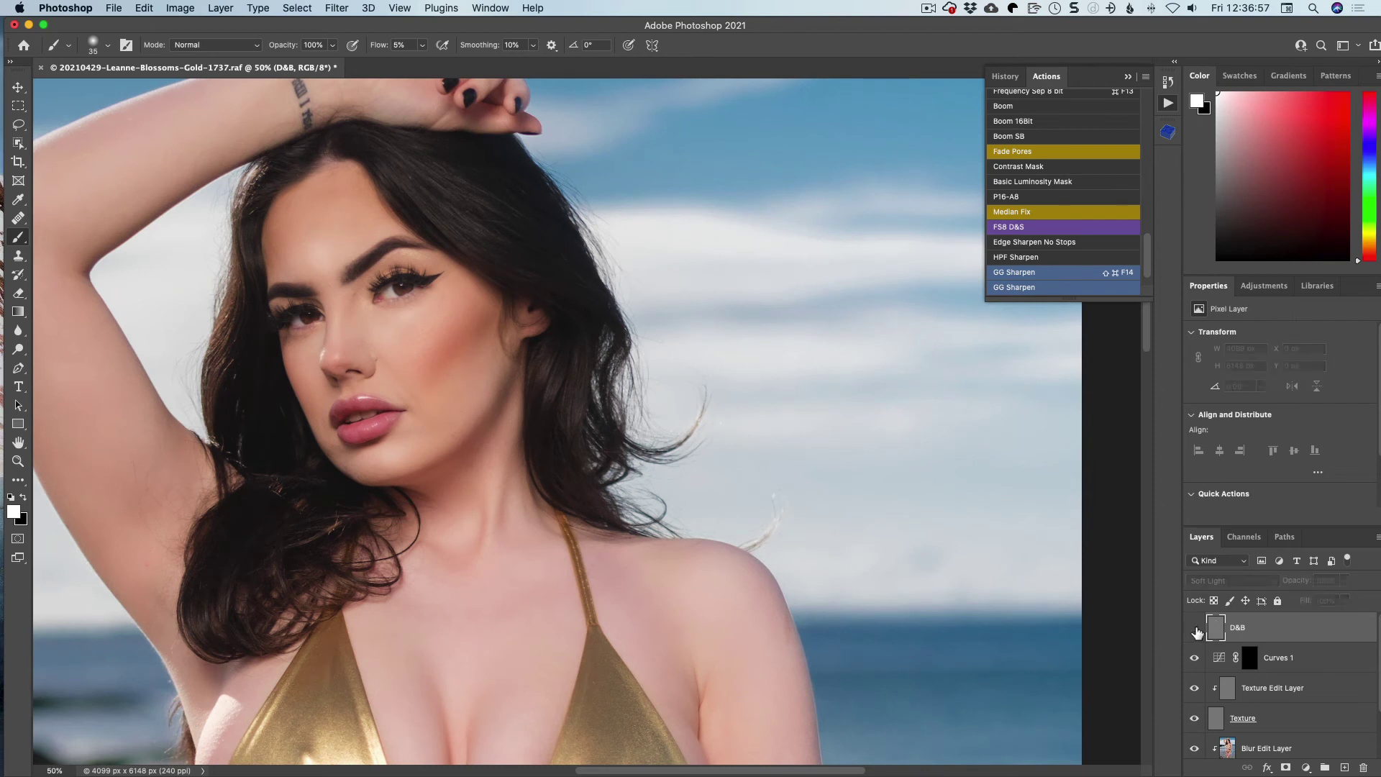
left_click(1194, 628)
left_click(1194, 628)
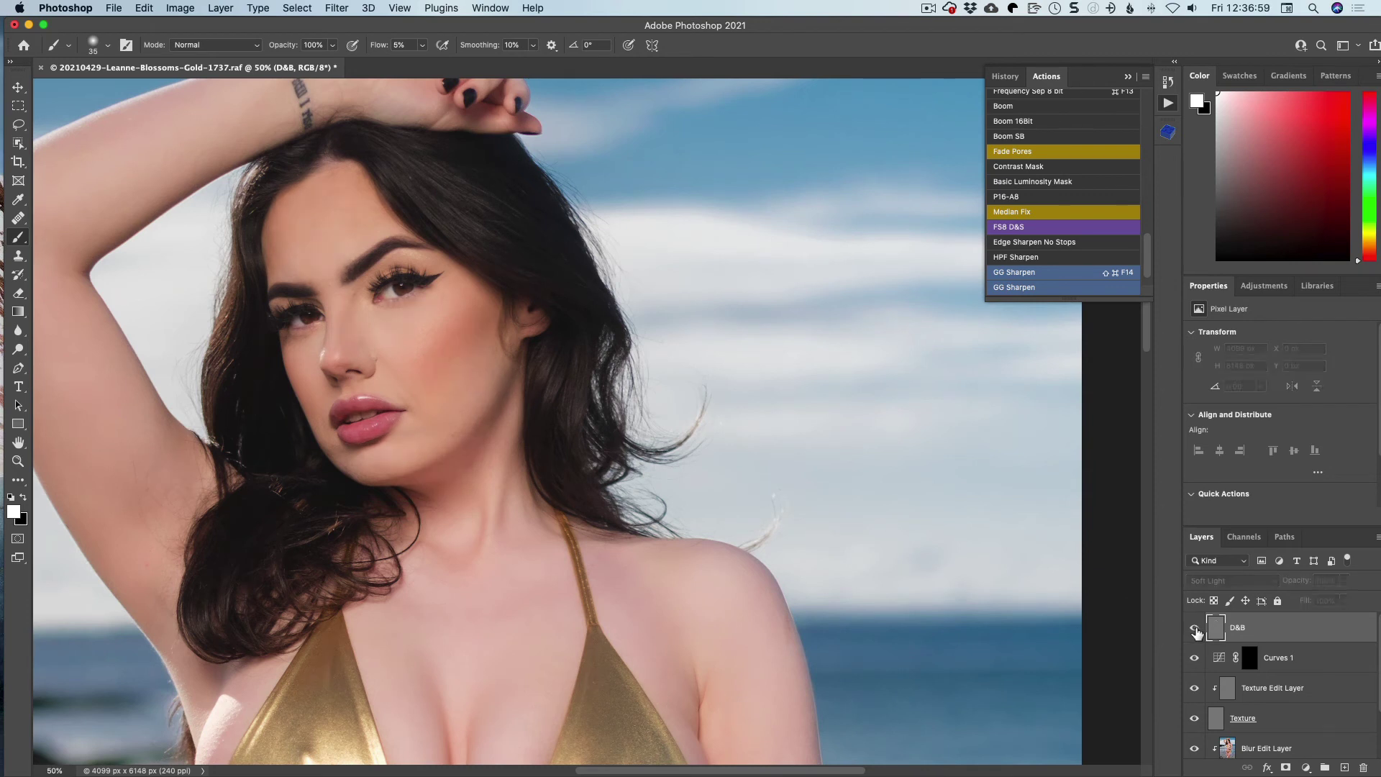
left_click(1194, 629)
left_click(1195, 629)
left_click(1195, 629)
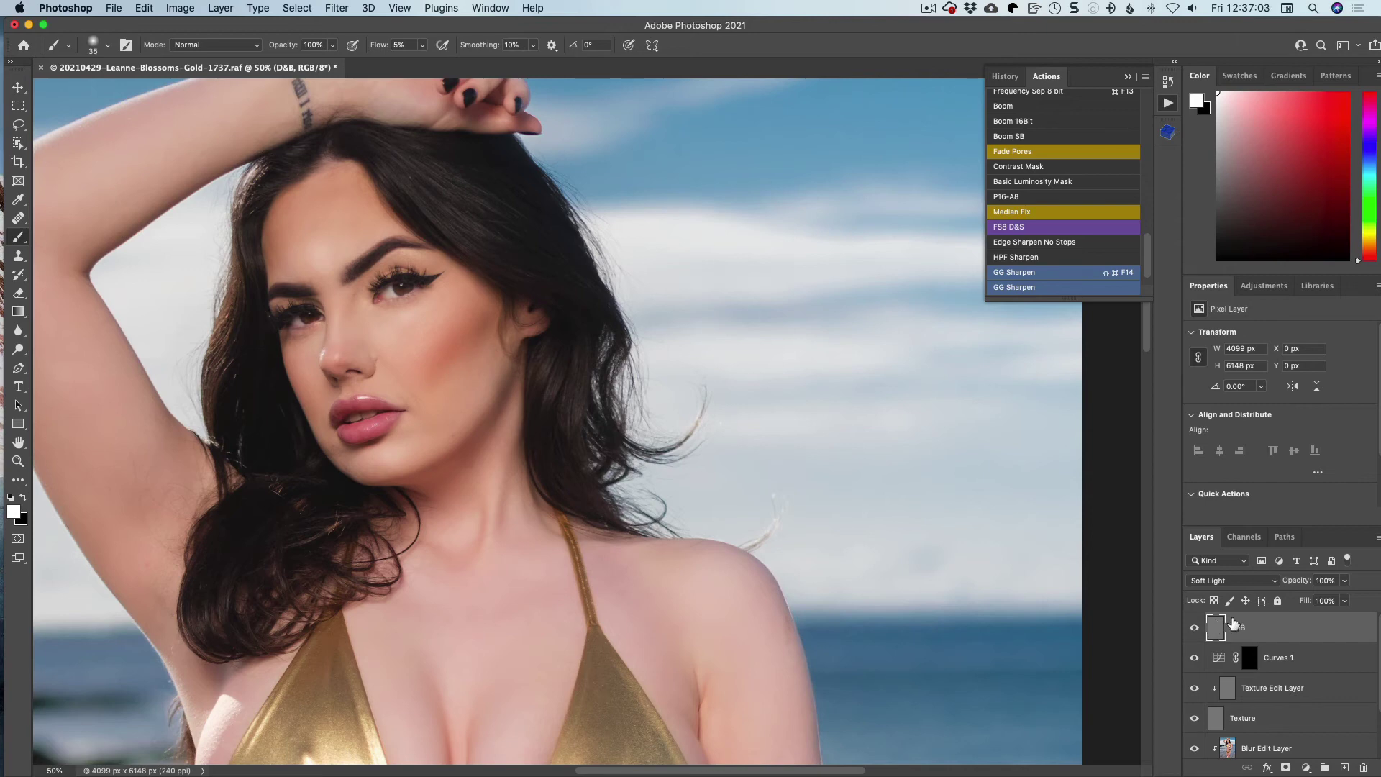
Step: Apply a Gaussian Blur with a 14 px radius to the D&B layer and adjust the layer's opacity
left_click(336, 8)
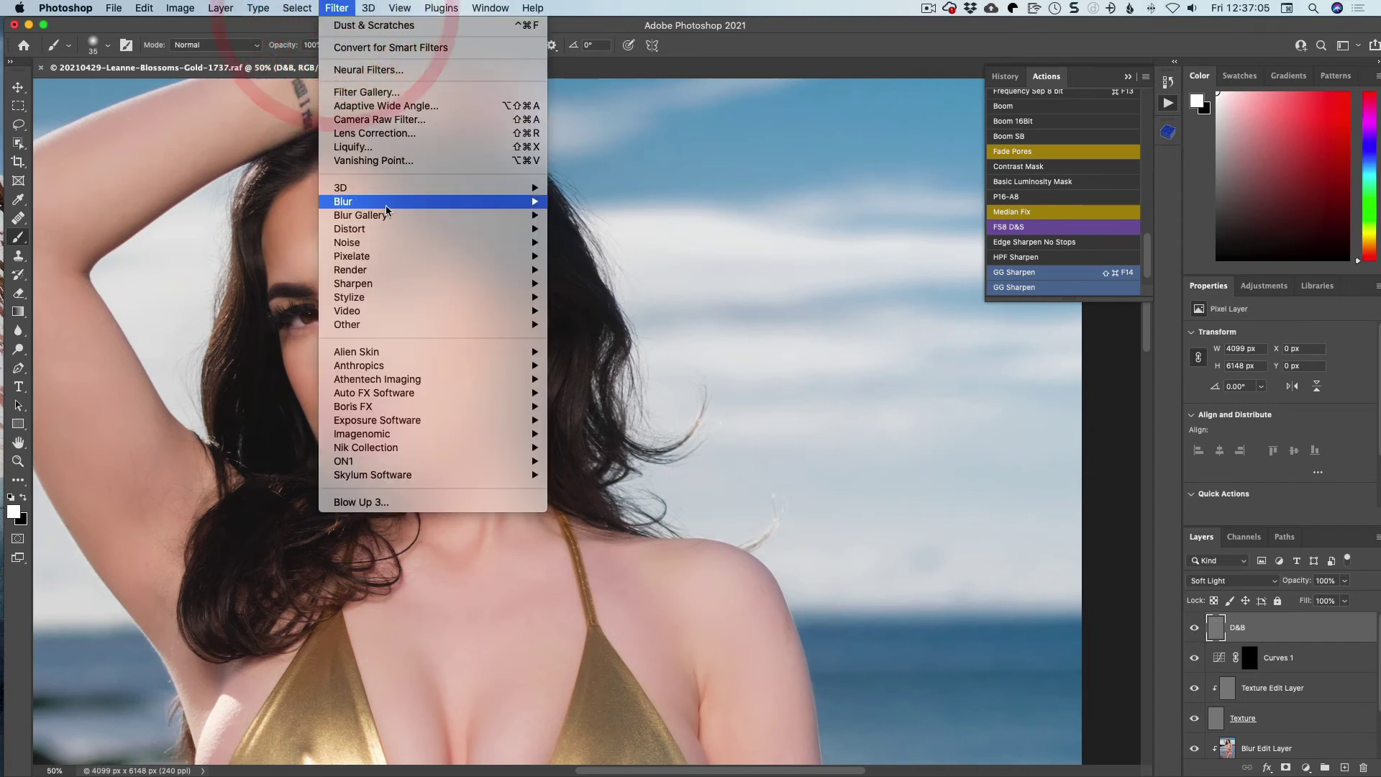
mouse_move(387, 201)
left_click(626, 257)
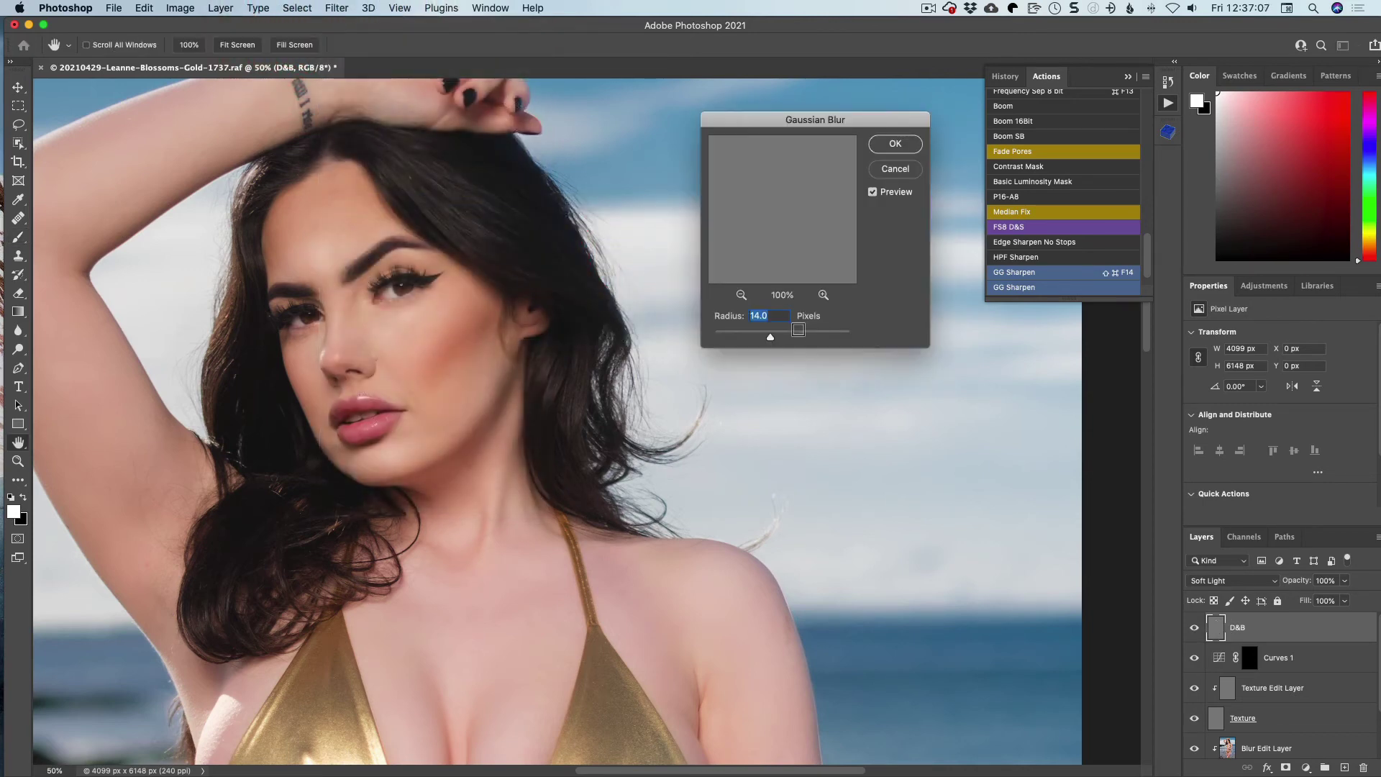
left_click(892, 146)
key("b")
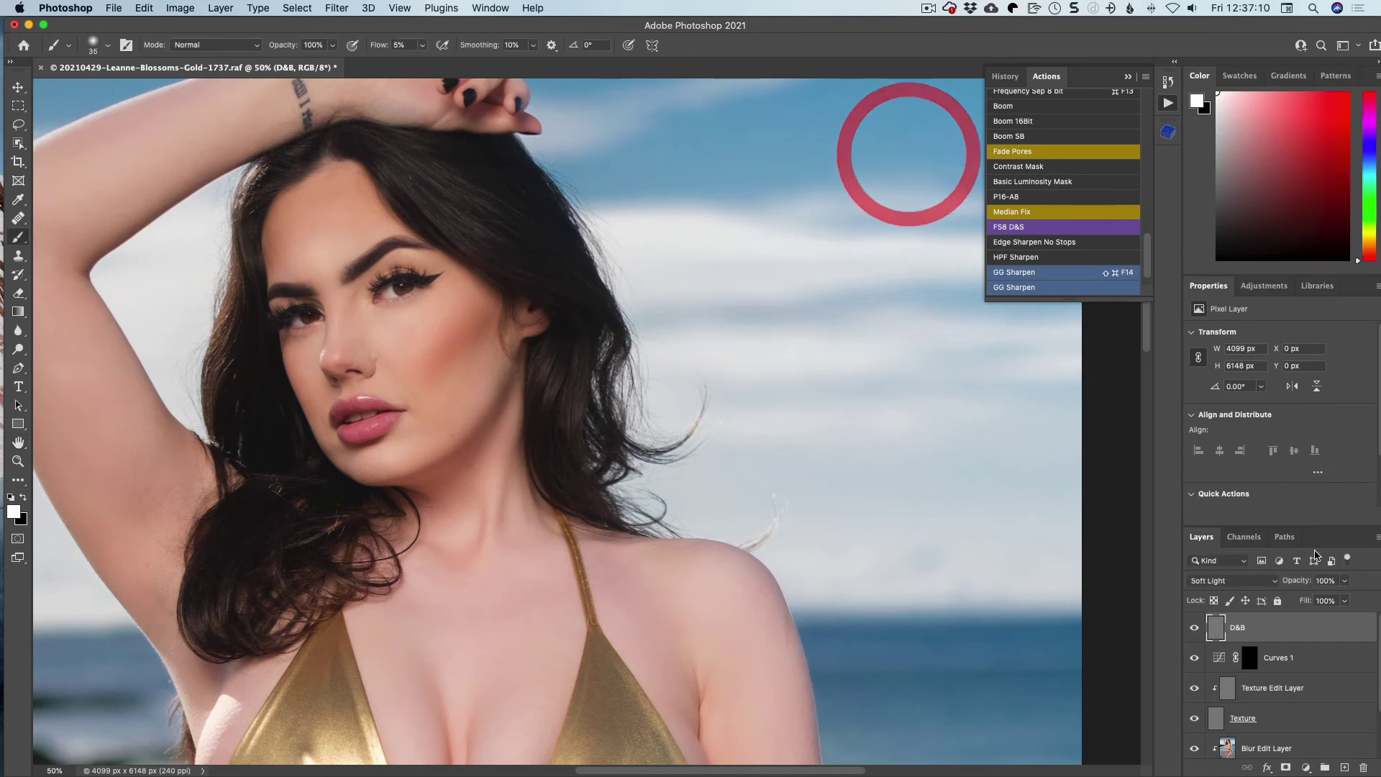
left_click(1344, 580)
left_click_drag(1347, 598, 1314, 599)
Step: Make the Curves 1 layer mask active and set the brush flow to 100%
left_click(1318, 656)
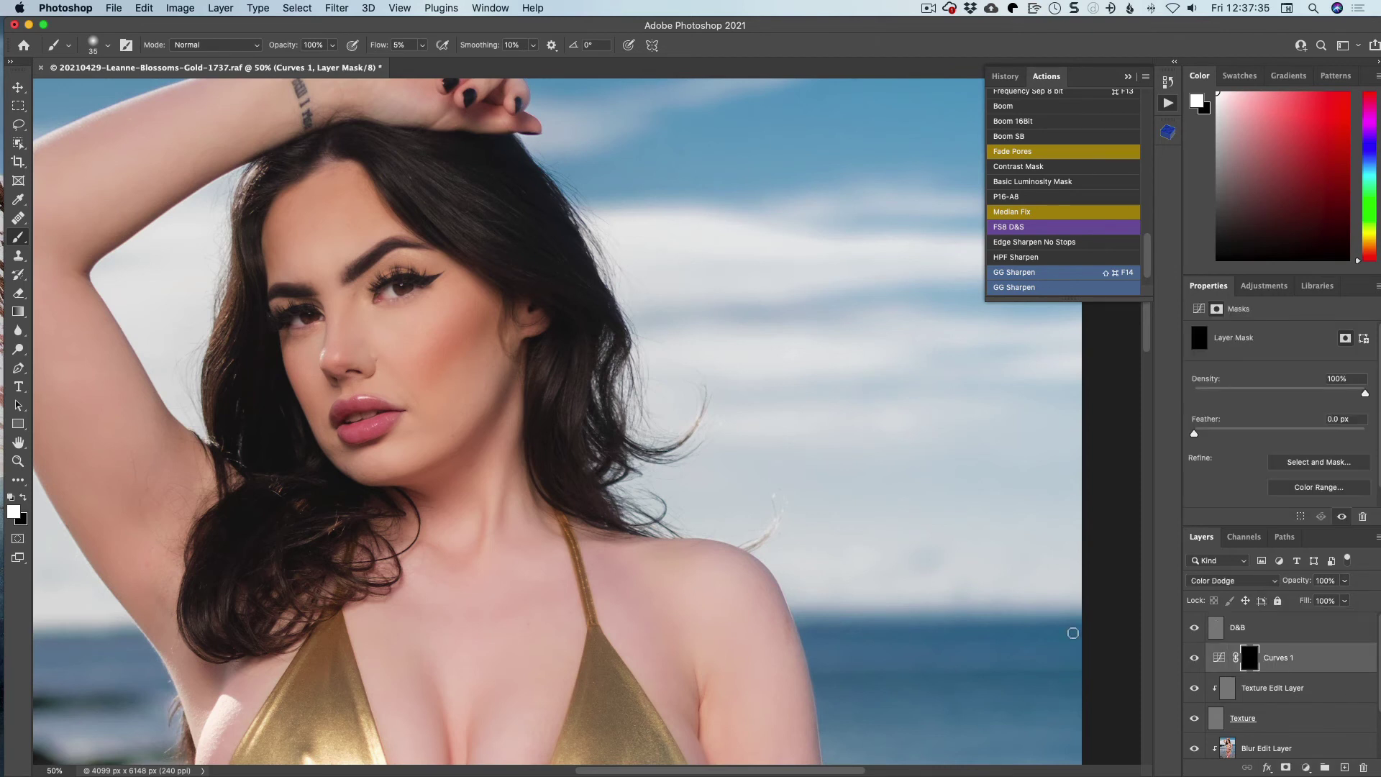
left_click(421, 46)
left_click_drag(420, 62, 596, 71)
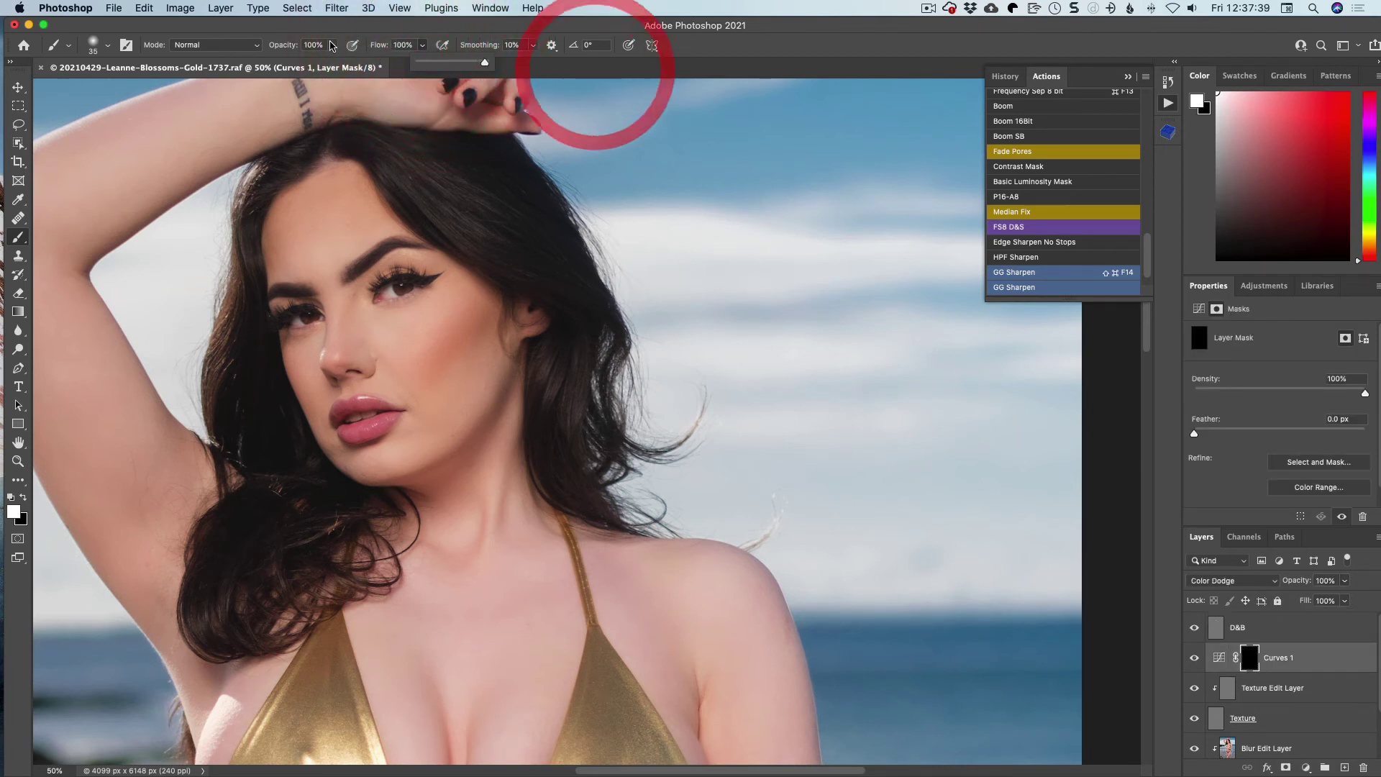
Step: Set the brush opacity to 20% for painting on the Curves 1 mask
left_click(331, 45)
left_click_drag(335, 62, 274, 63)
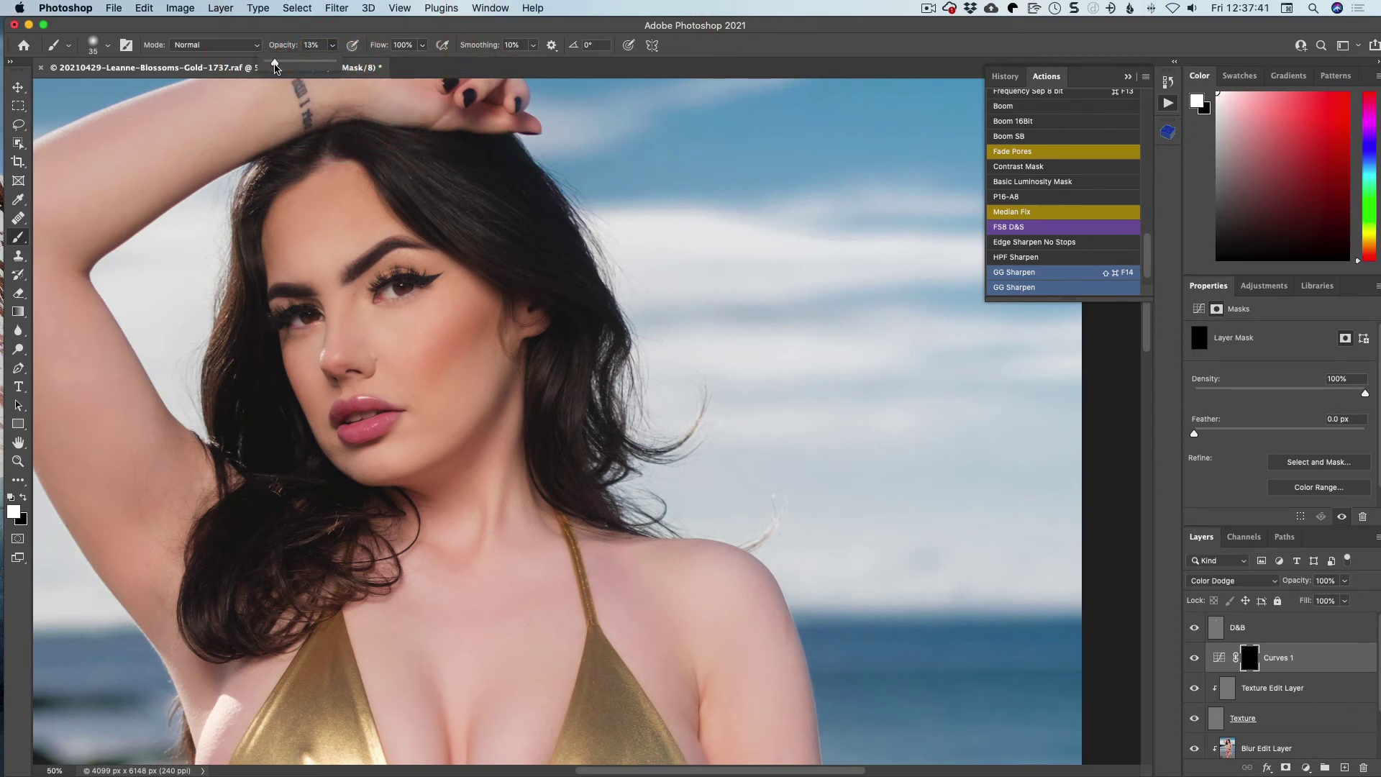
left_click(274, 64)
key("2")
left_click(471, 72)
key("2")
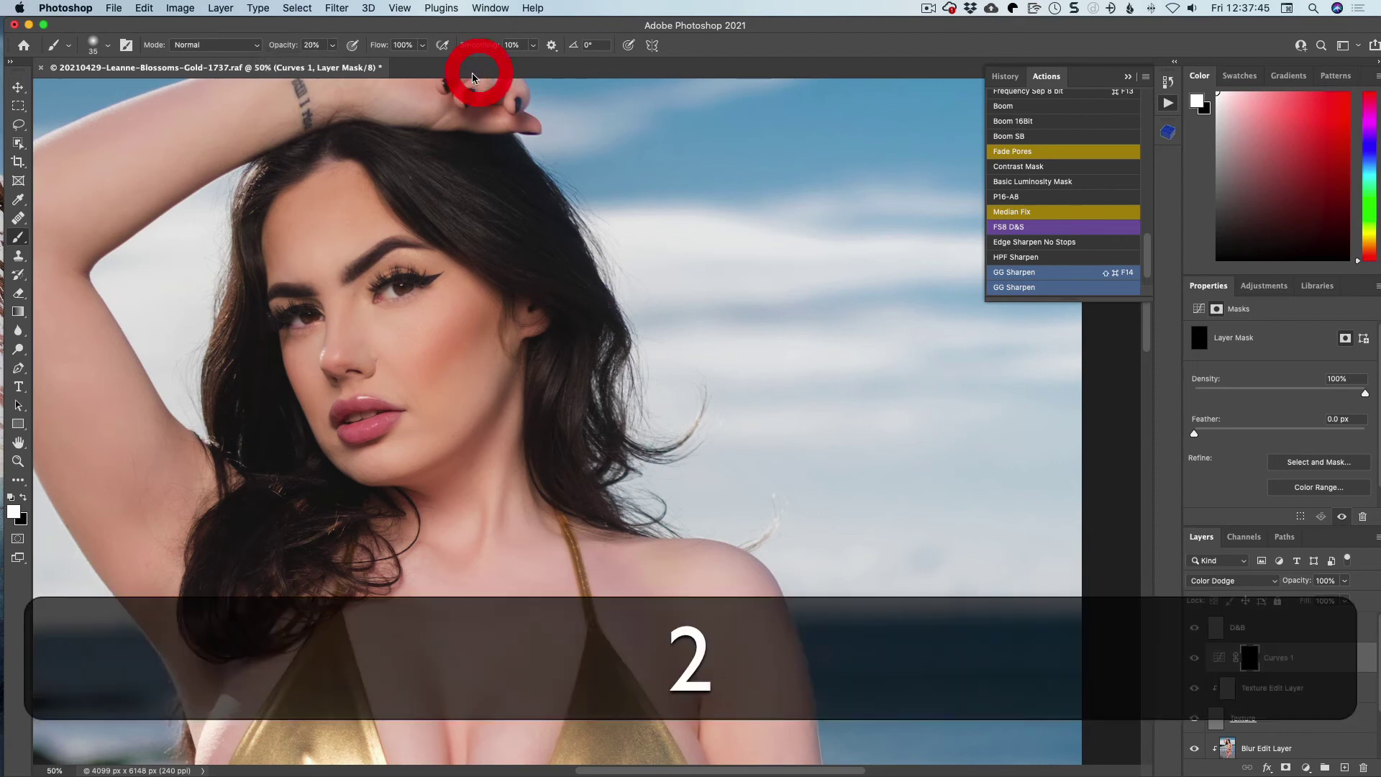
key("3")
key("4")
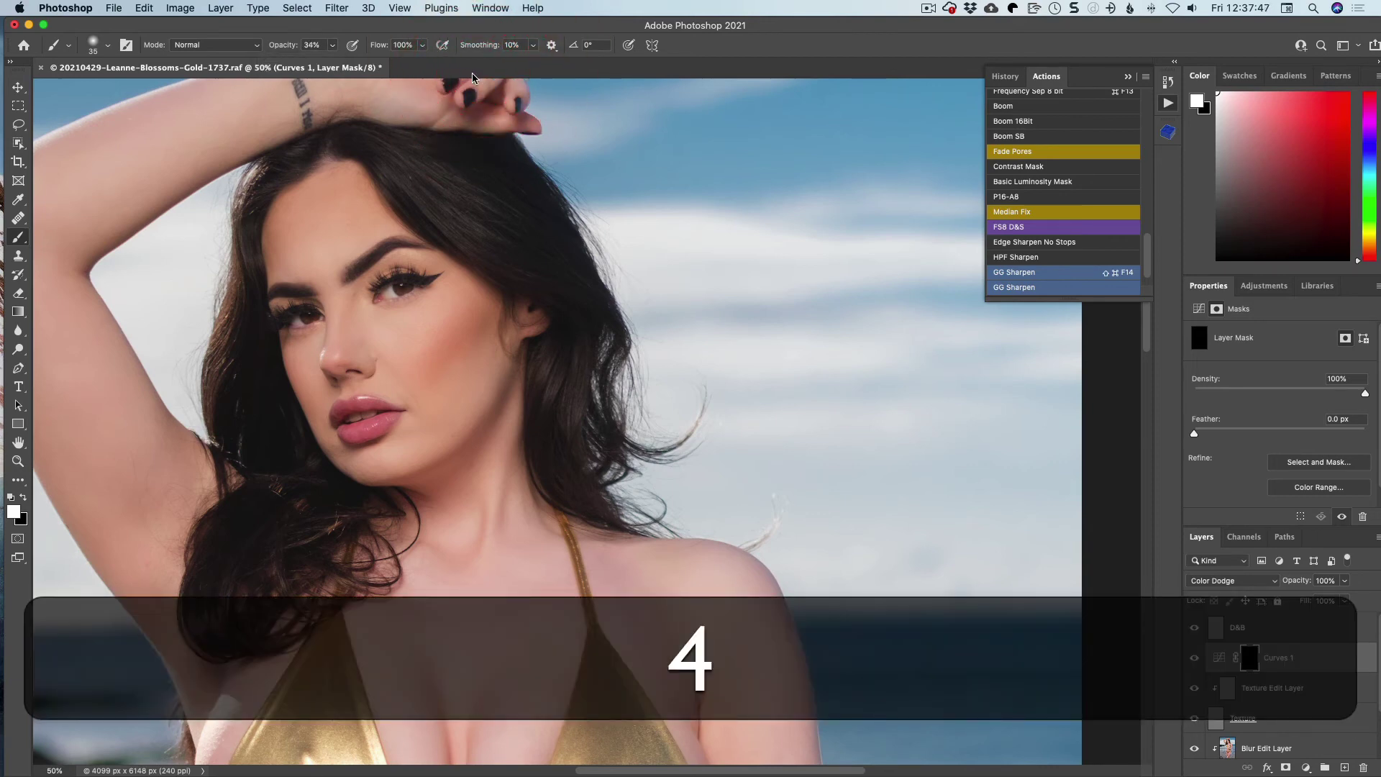
key("5")
key("2")
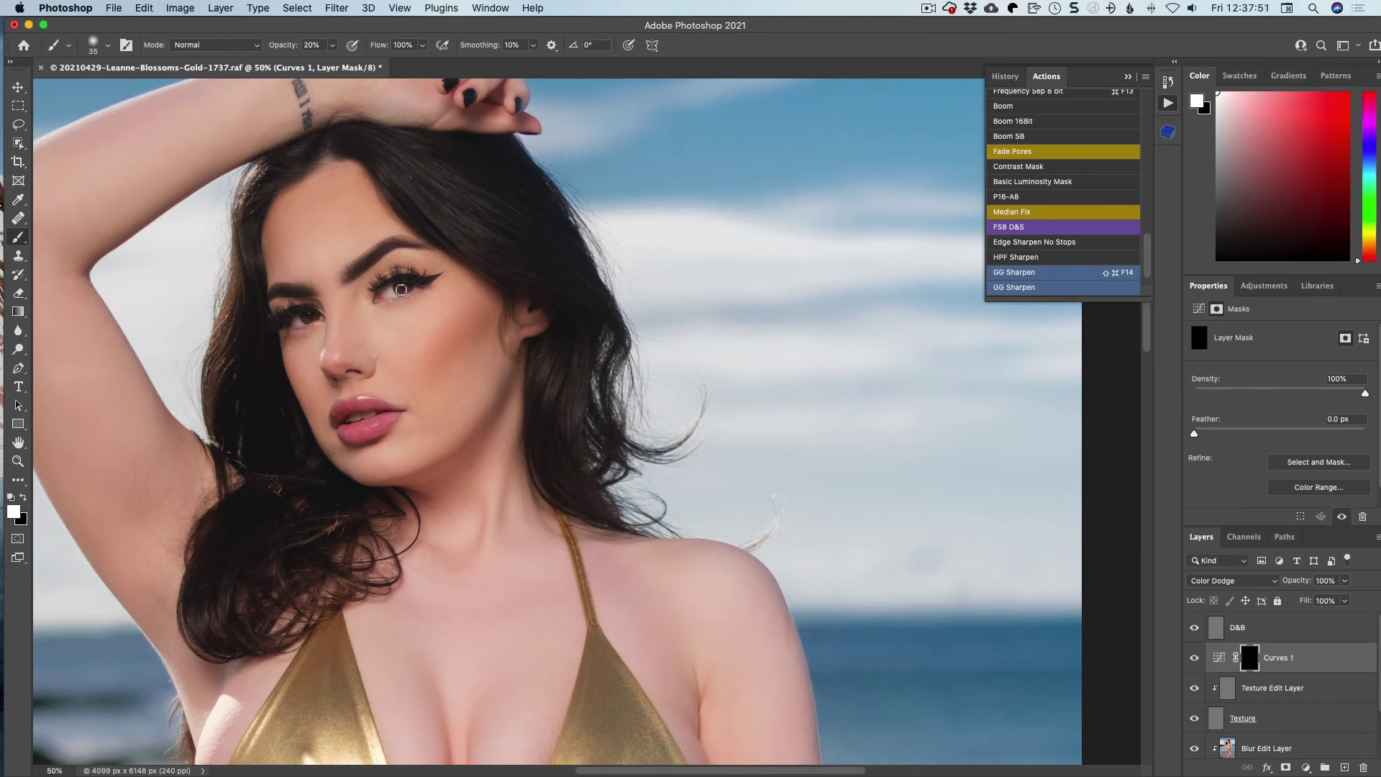
Step: Brighten the eyes in white on the Curves 1 mask with a 20 px brush, and compare with the layer hidden
key("bracketleft")
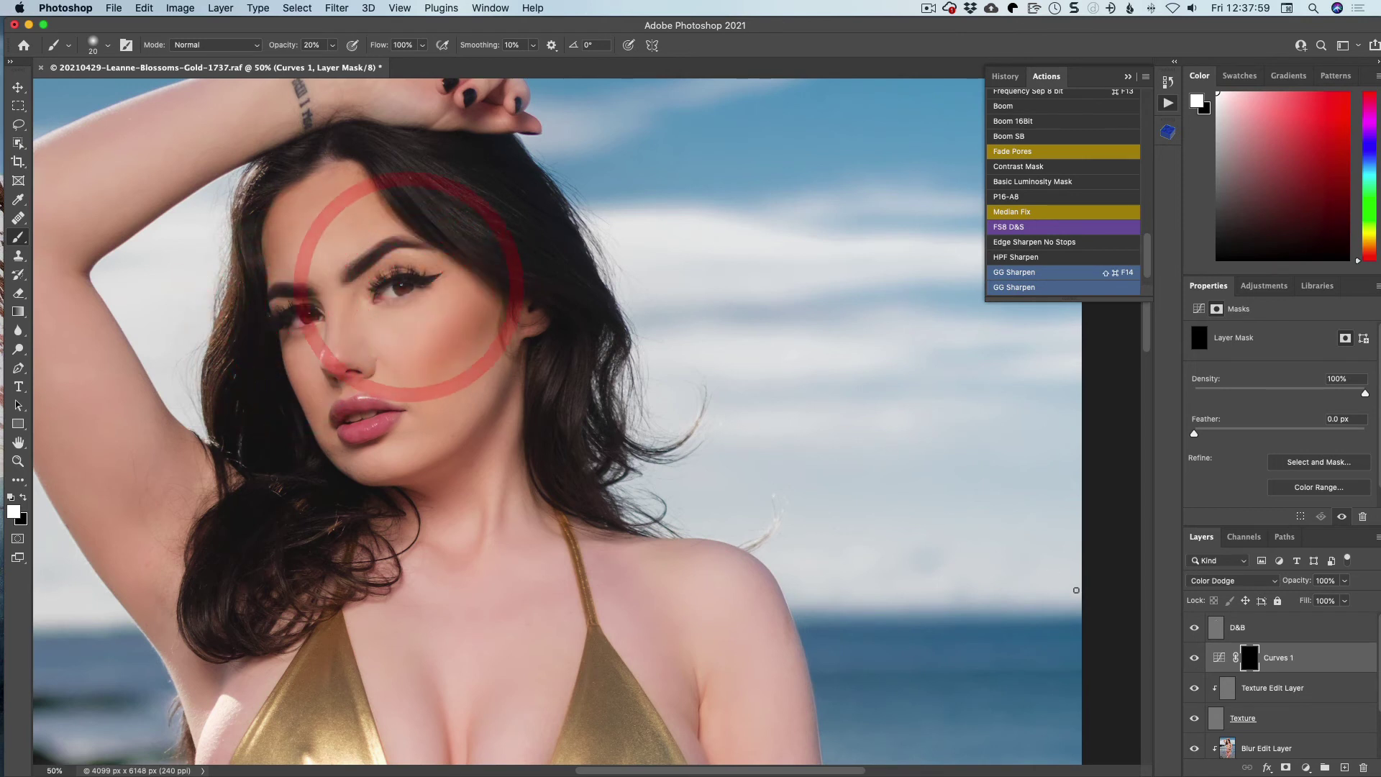
left_click(1195, 657)
left_click(1195, 657)
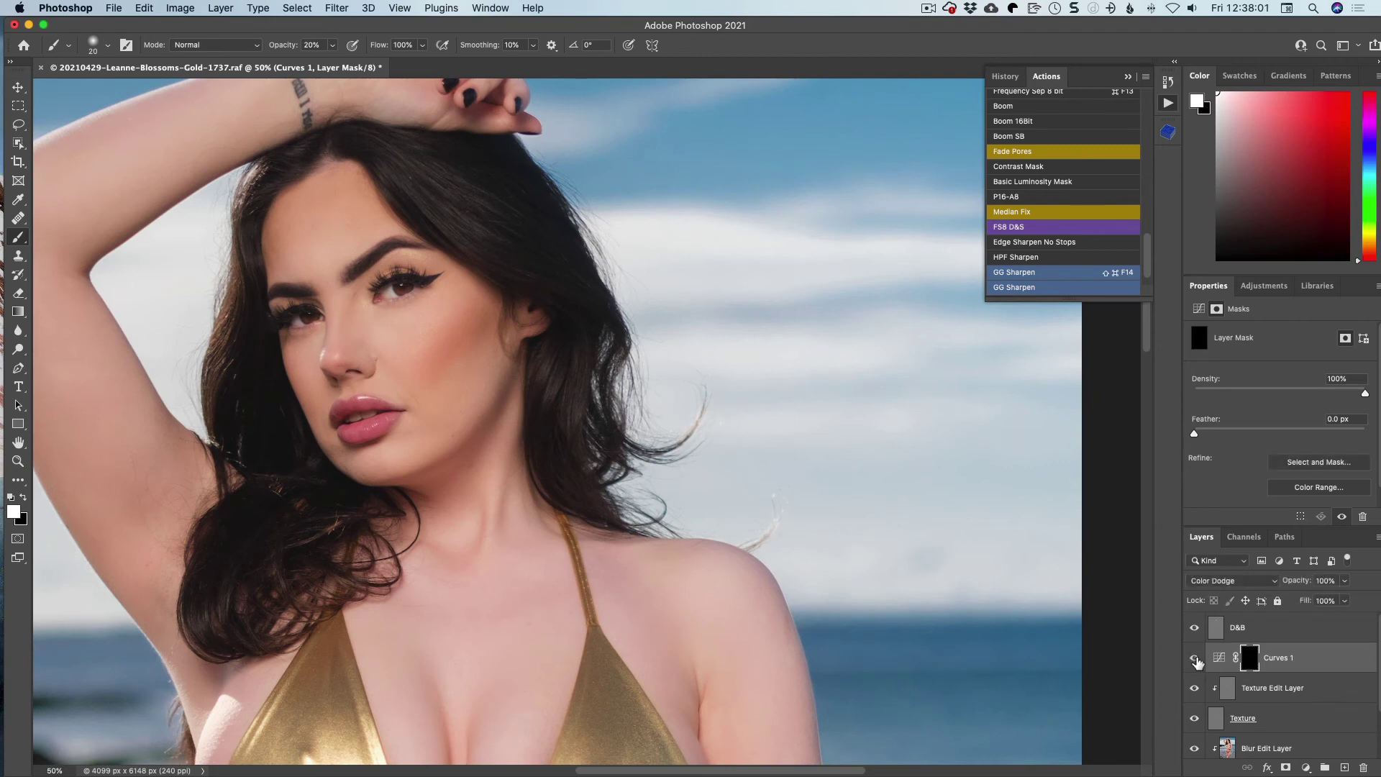
left_click(1195, 658)
left_click(1196, 658)
Step: Inspect the face at 100% with the Curves 1 layer hidden and shown
key("super+equal")
key("super+space")
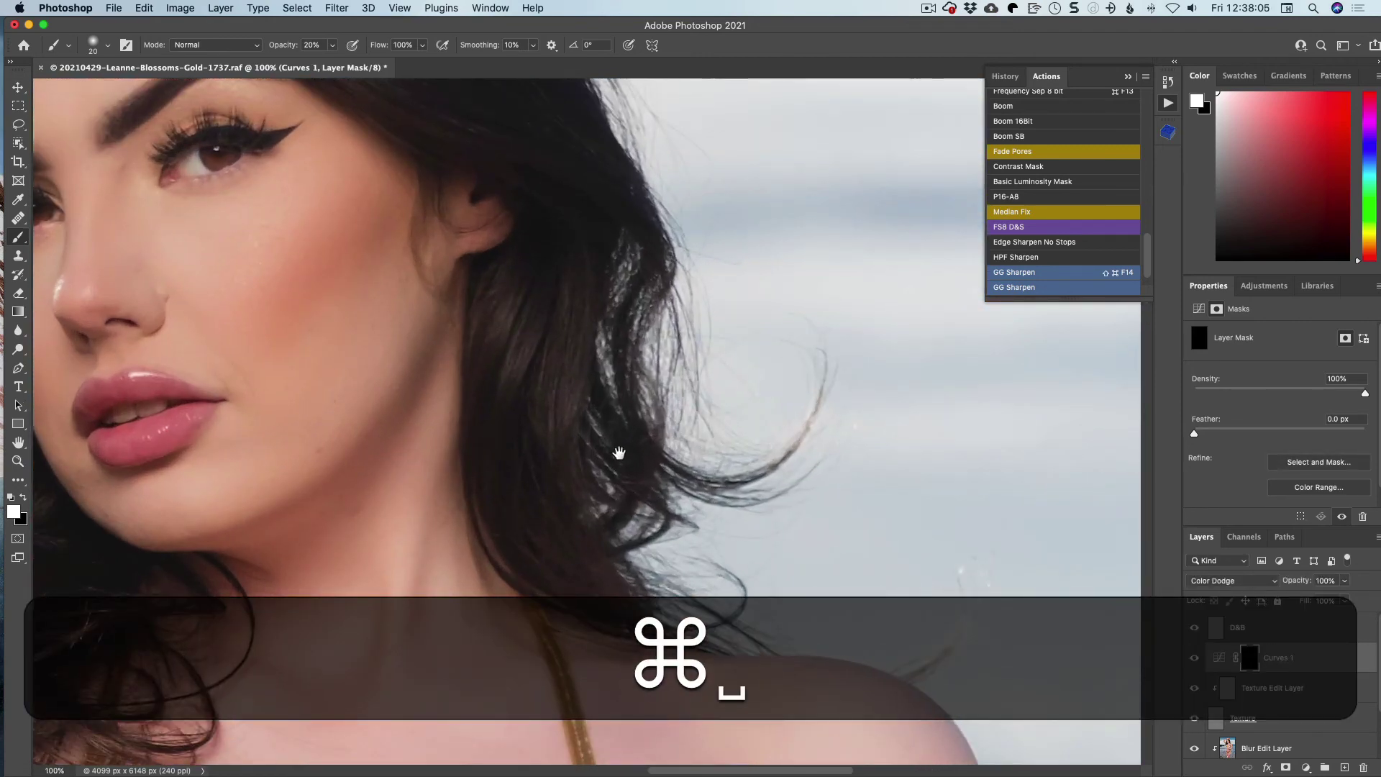
left_click_drag(618, 453, 758, 549)
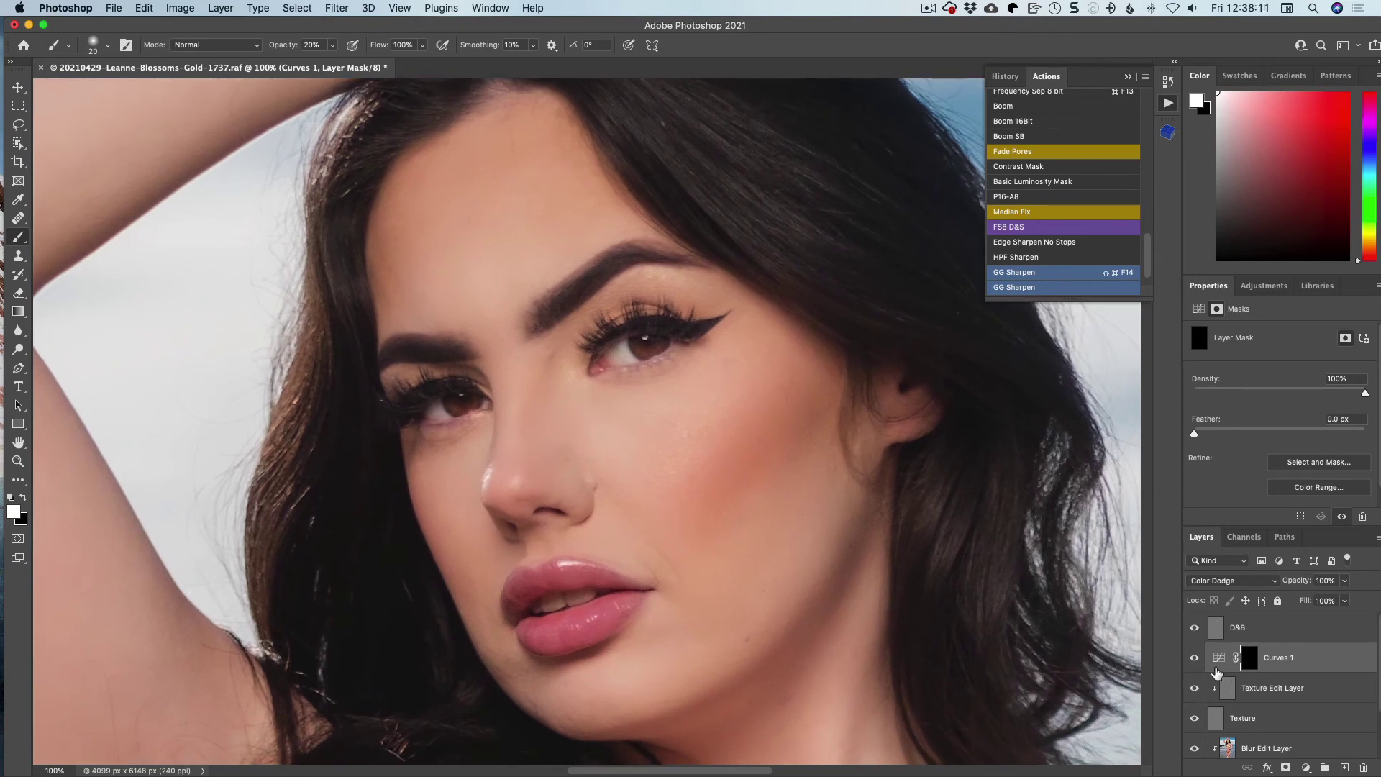
left_click(1194, 658)
left_click(1191, 660)
left_click(1191, 661)
left_click(1193, 658)
Step: Fine-tune the midpoint of the Curves 1 curve and check the effect on the whole portrait
left_click(1219, 659)
mouse_move(1294, 440)
left_mouse_down()
mouse_move(1277, 419)
mouse_move(1289, 437)
left_mouse_up()
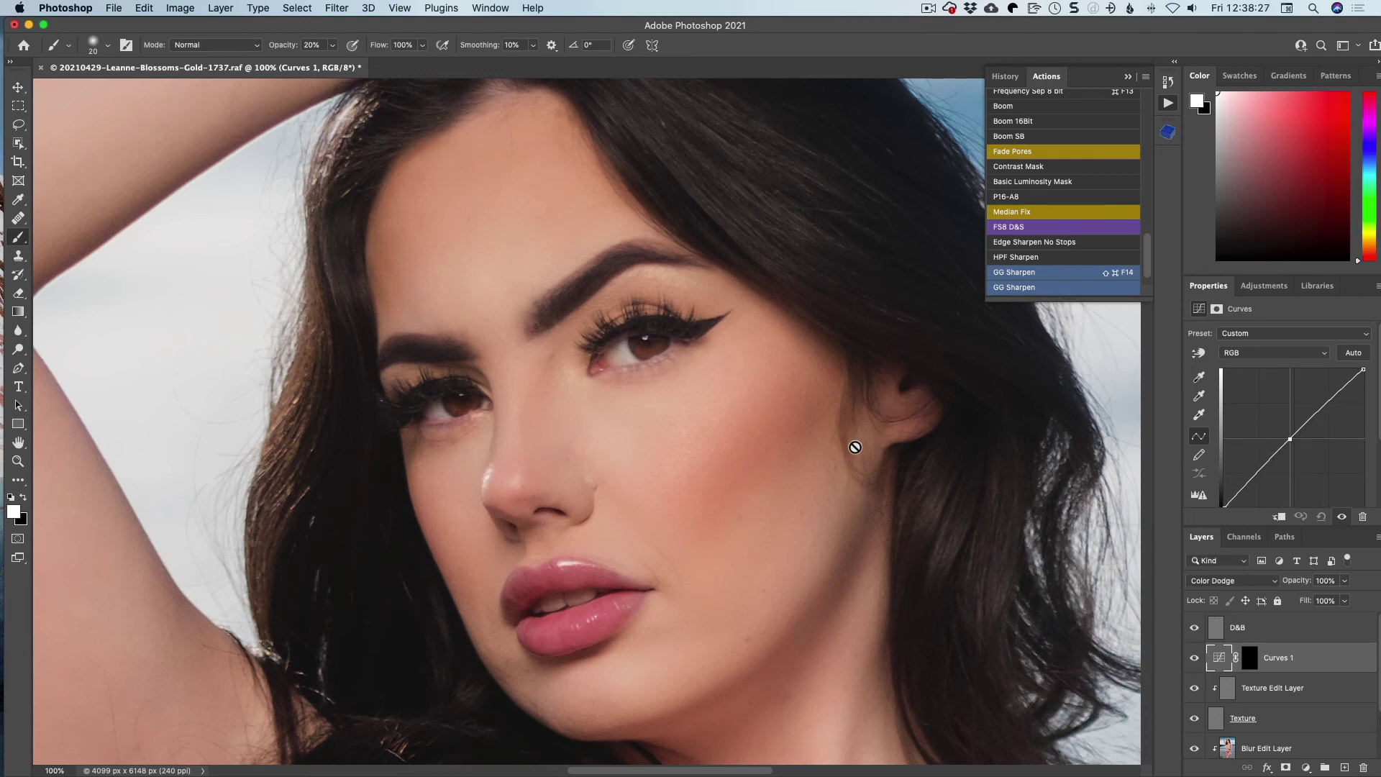
key("super+minus")
key("super+minus")
key("super+minus")
key("super+minus")
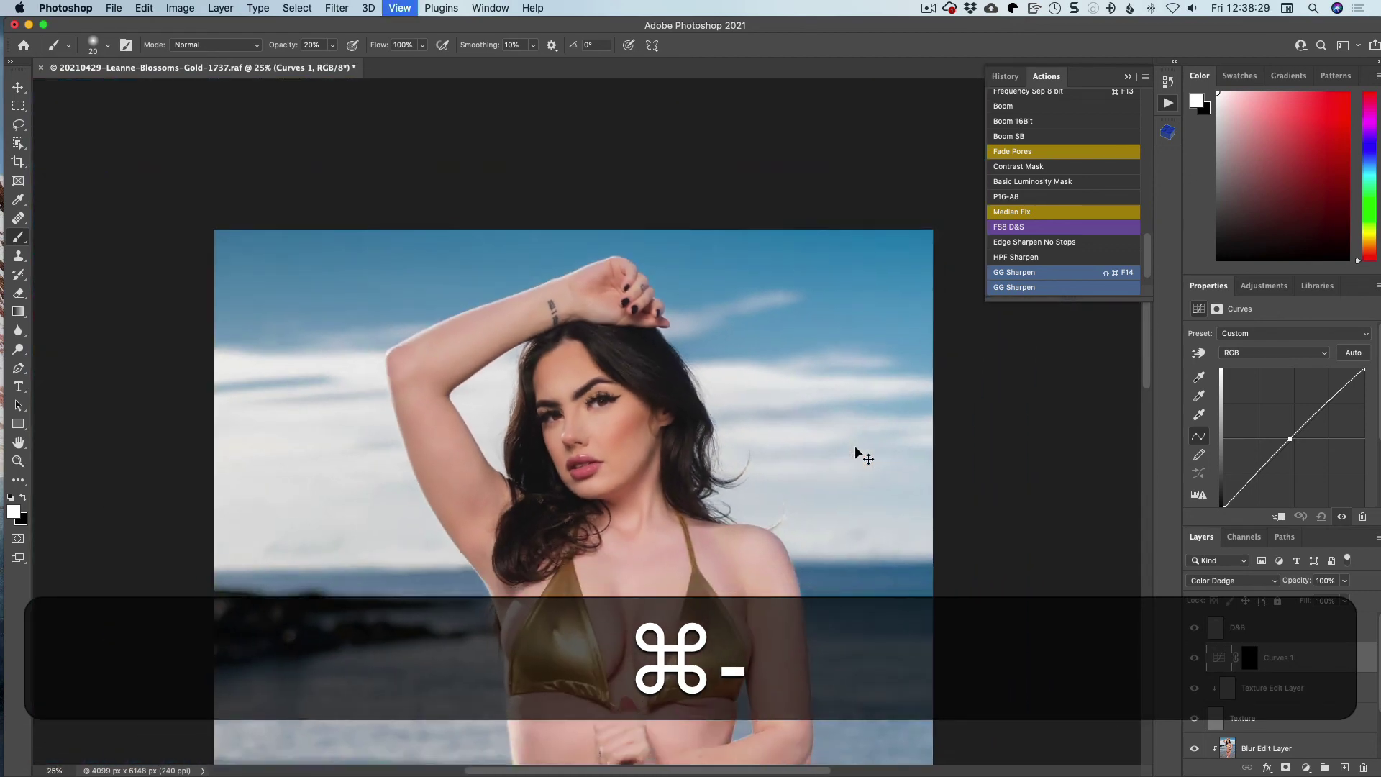
key("super+minus")
key("super+equal")
key("super+equal")
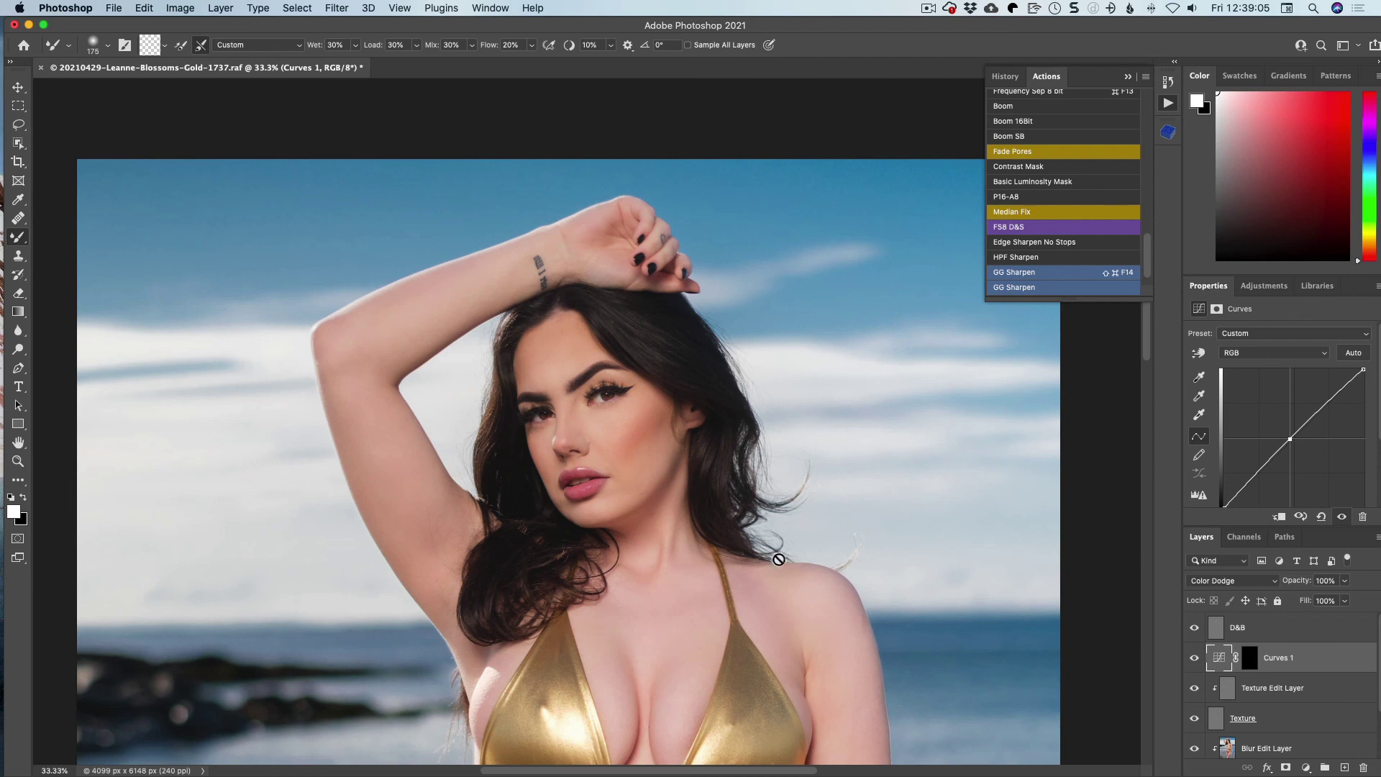
Step: Make the Blur layer active and lasso the cheek area below the eye with a 10 px feather
scroll(1282, 723, "down", 2)
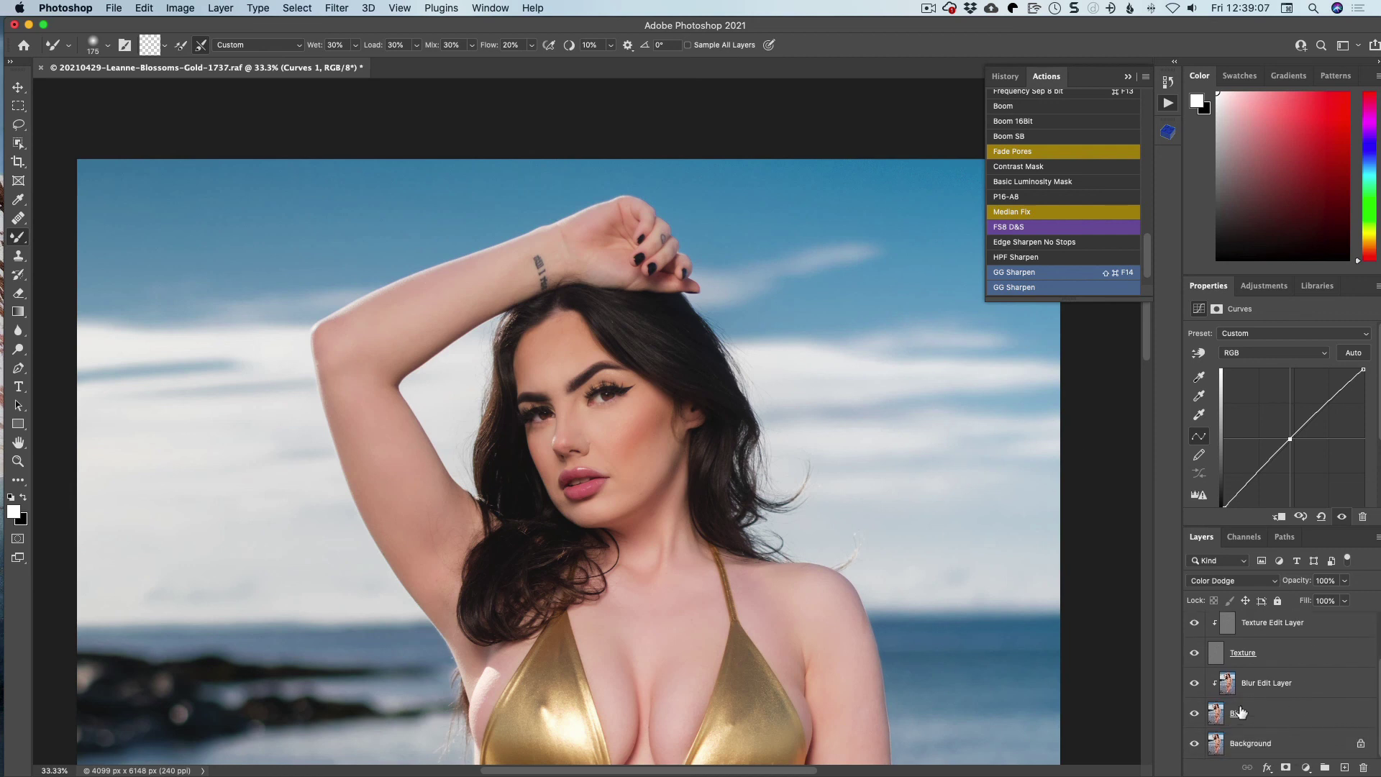
left_click(1244, 723)
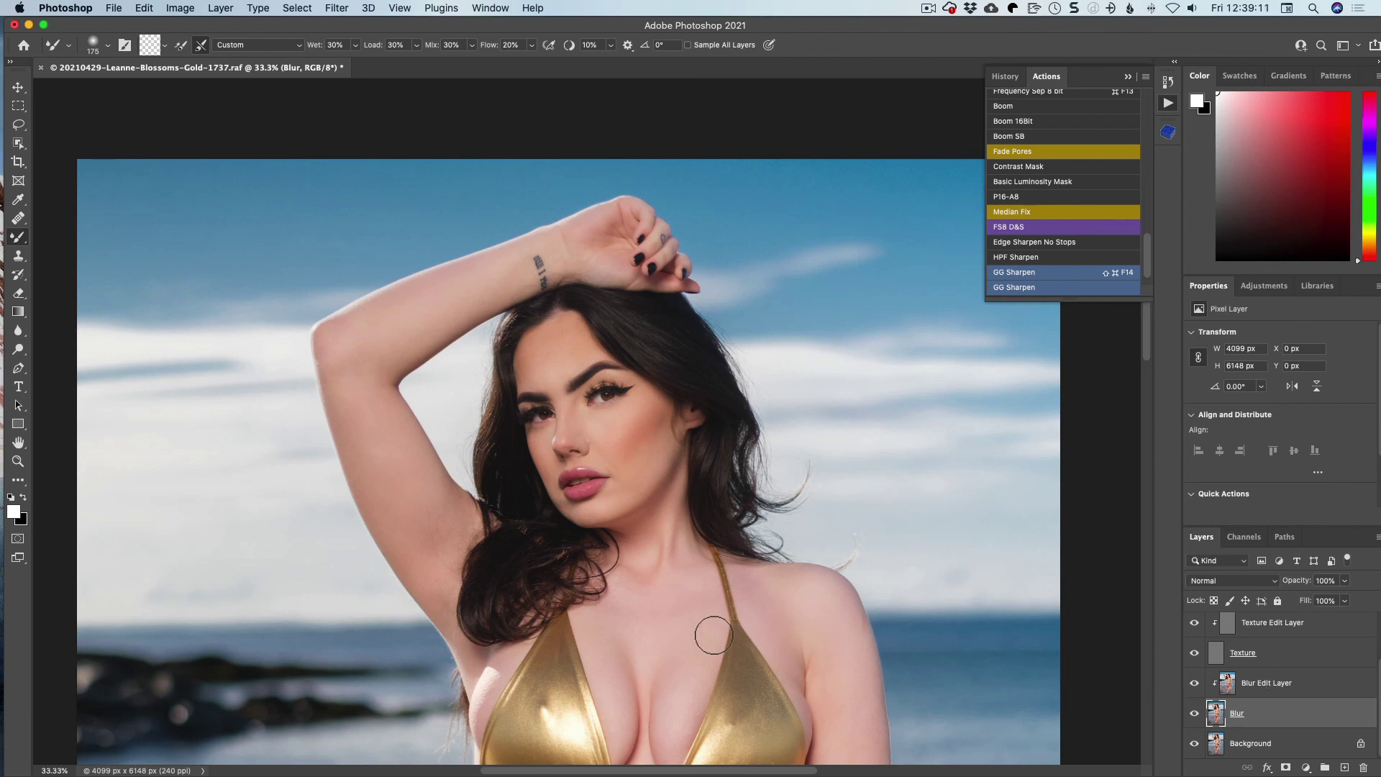
key("l")
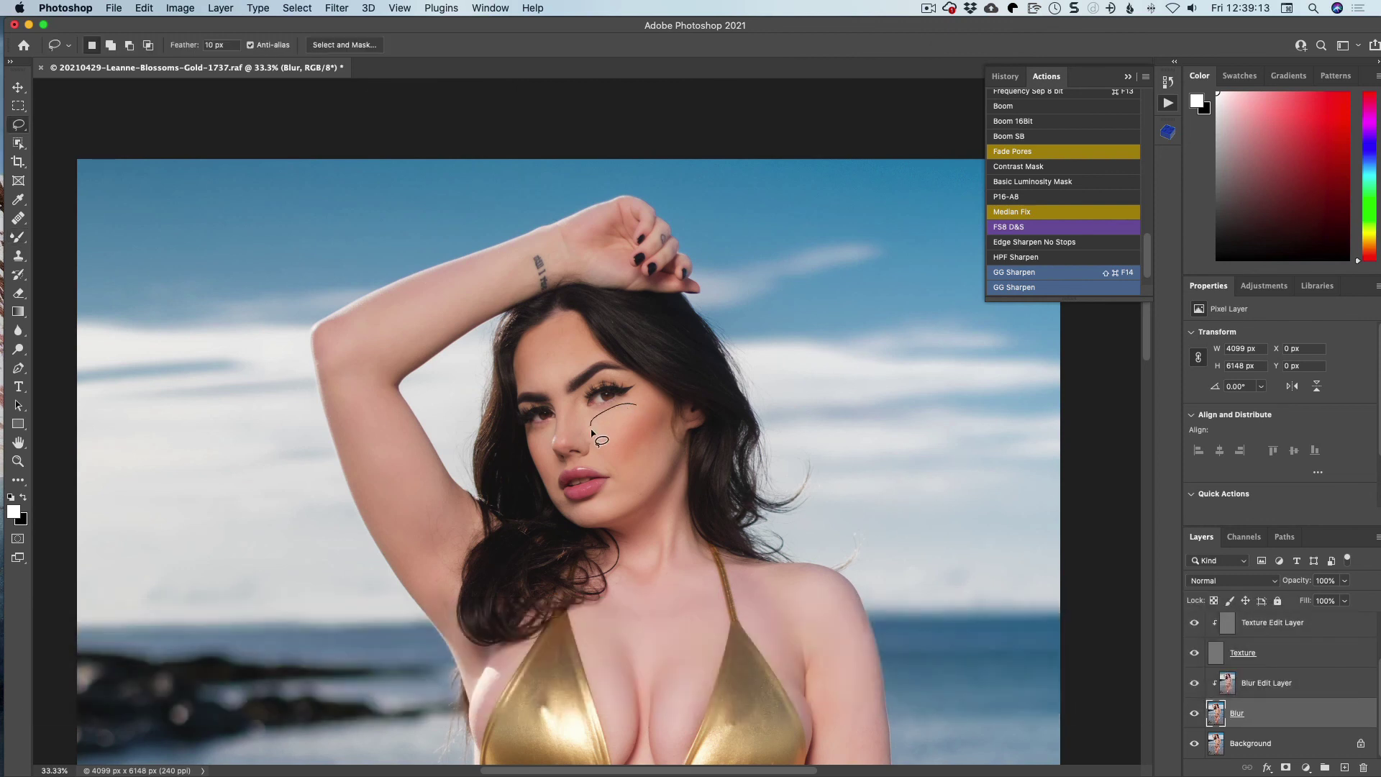
left_click_drag(656, 405, 648, 400)
Step: Apply a Gaussian Blur with a 10 px radius to the selected cheek area on the Blur layer
left_click(338, 8)
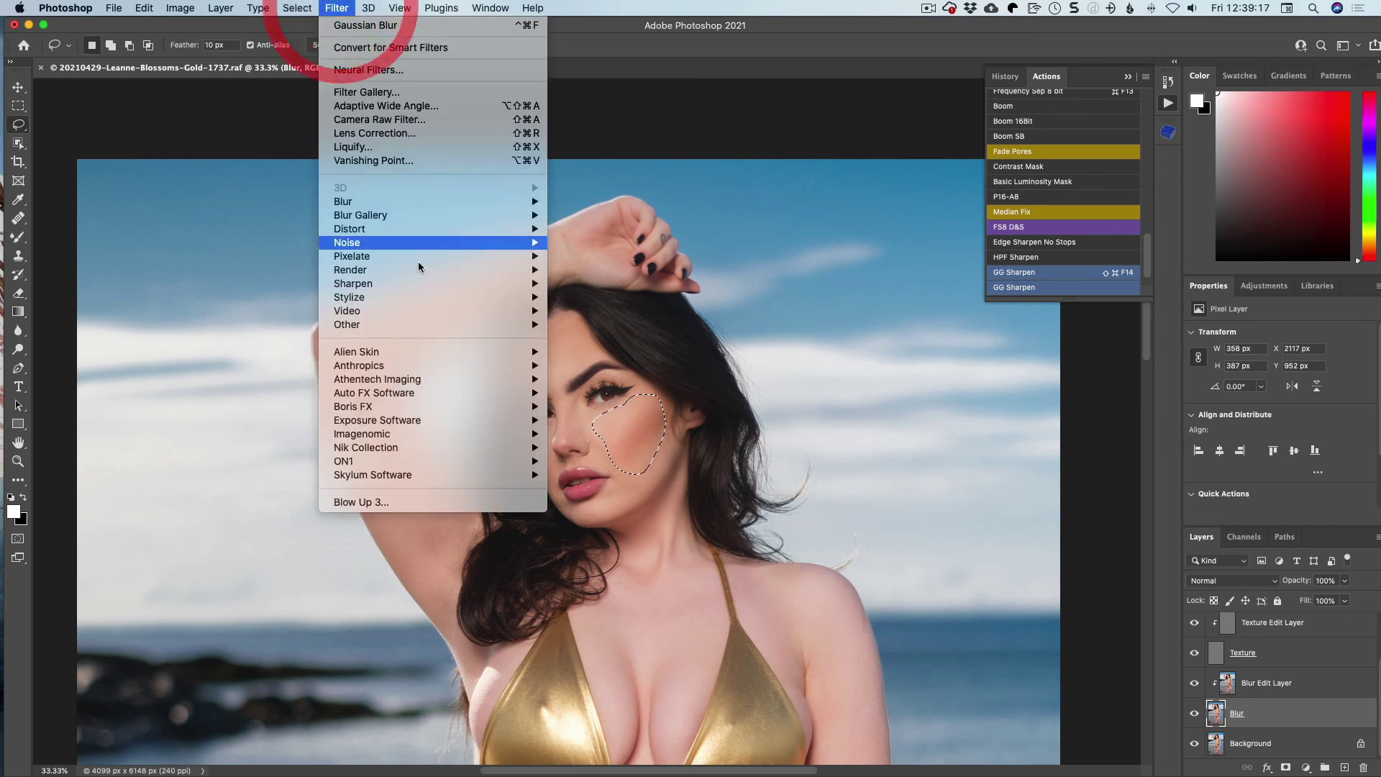
mouse_move(435, 213)
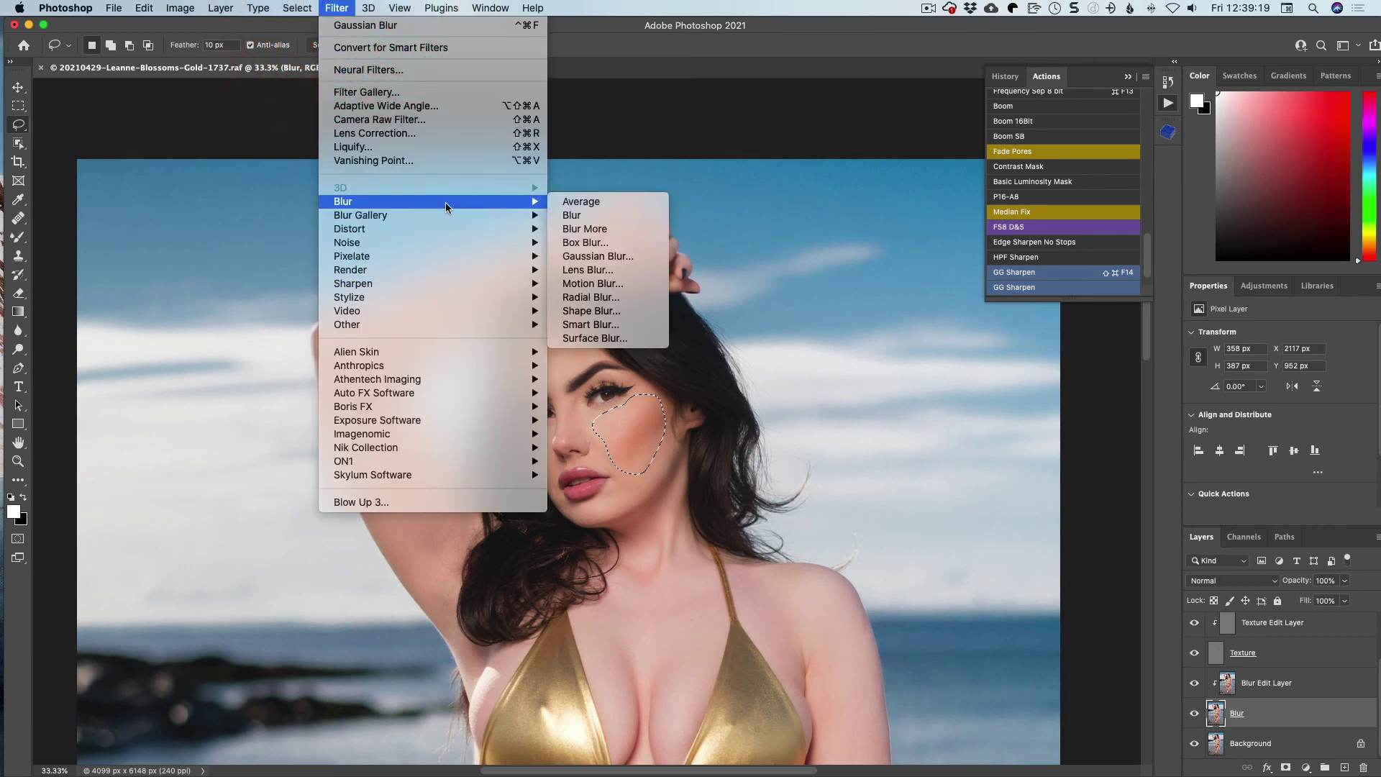
left_click(592, 257)
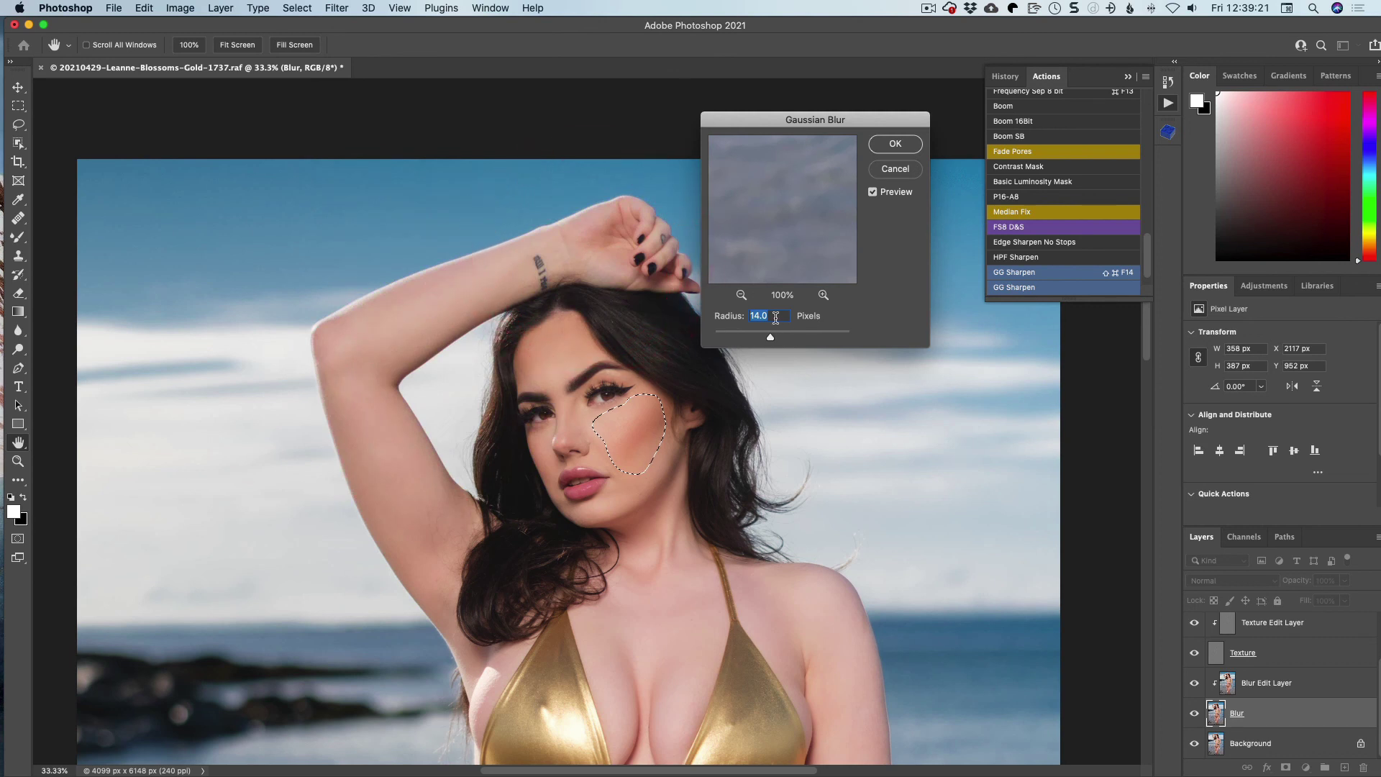
type("10")
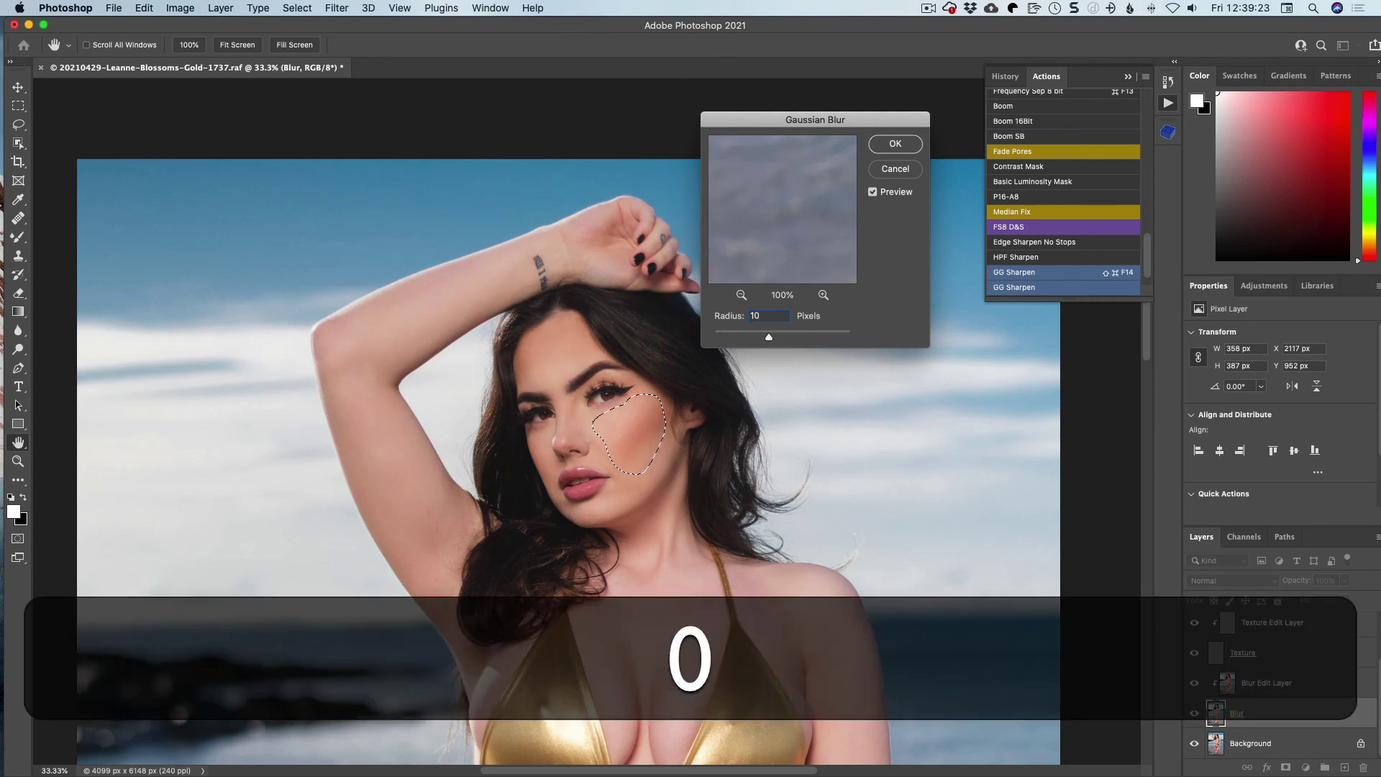
left_click(892, 146)
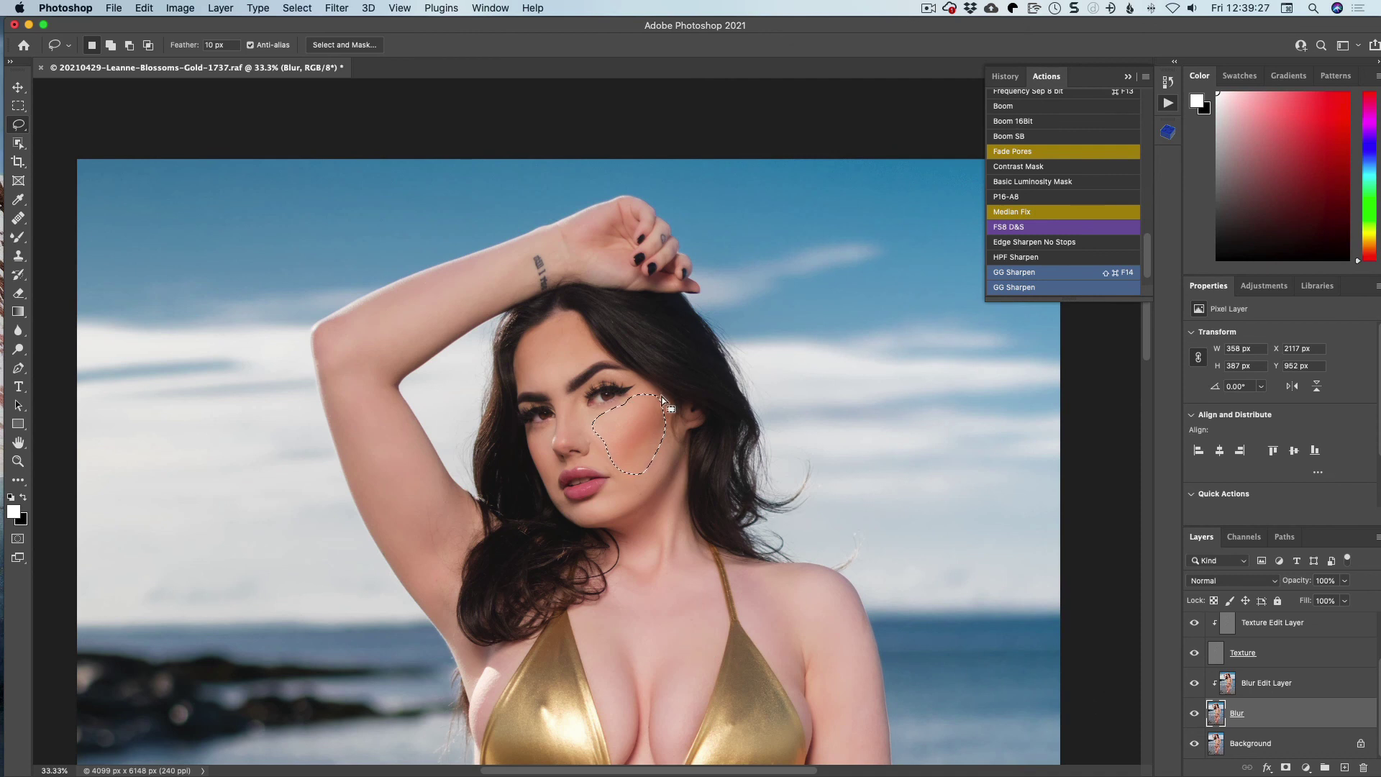